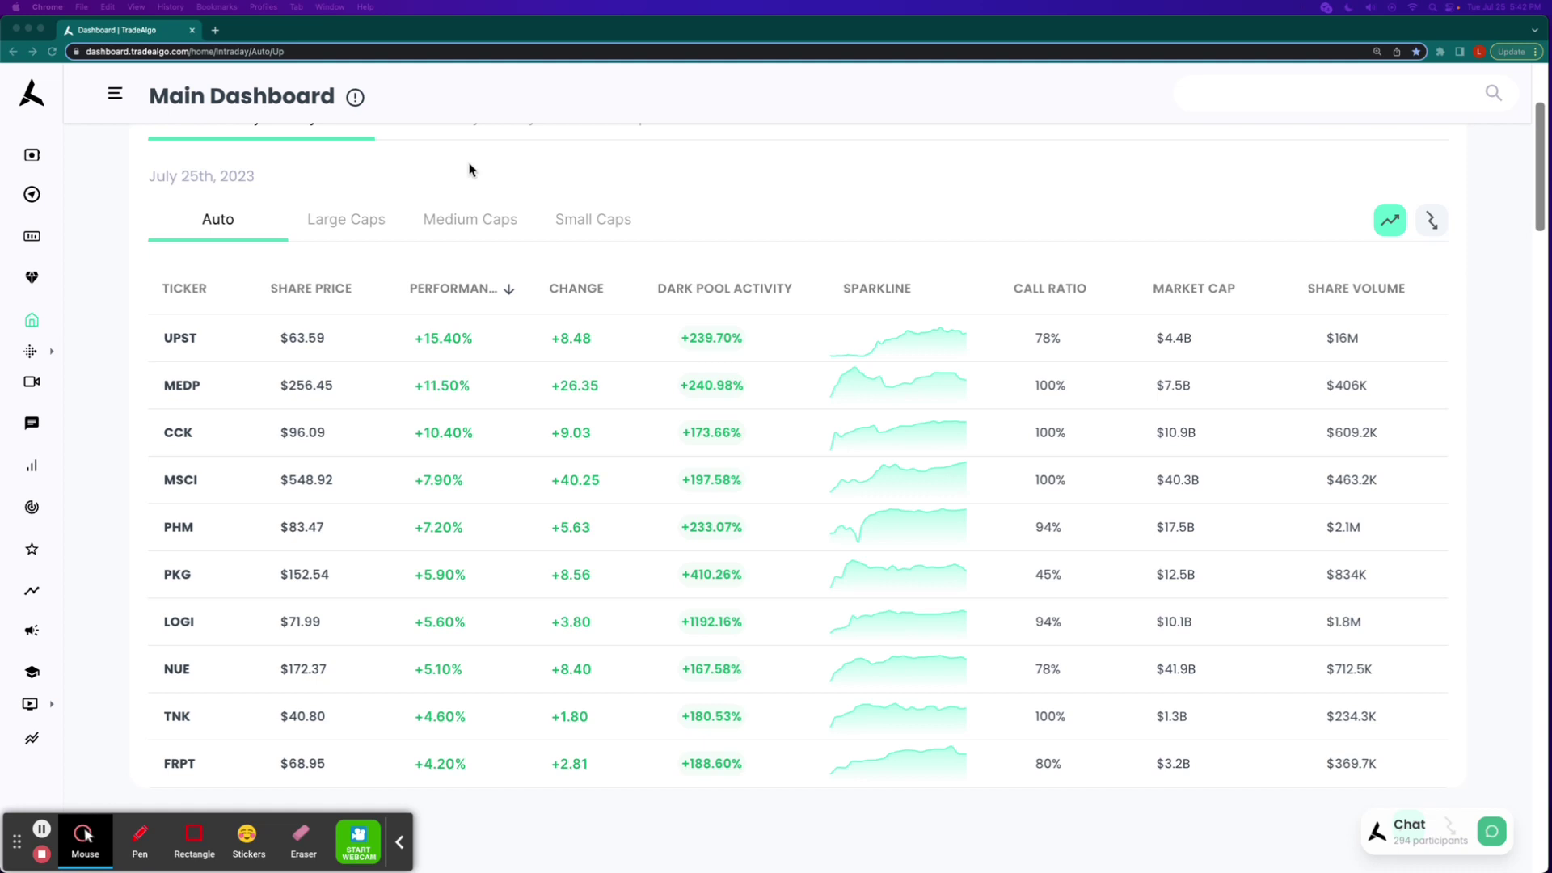
Cycle the intraday table through large, medium and small caps, trending down, then back to large-cap gainers
left_click(348, 218)
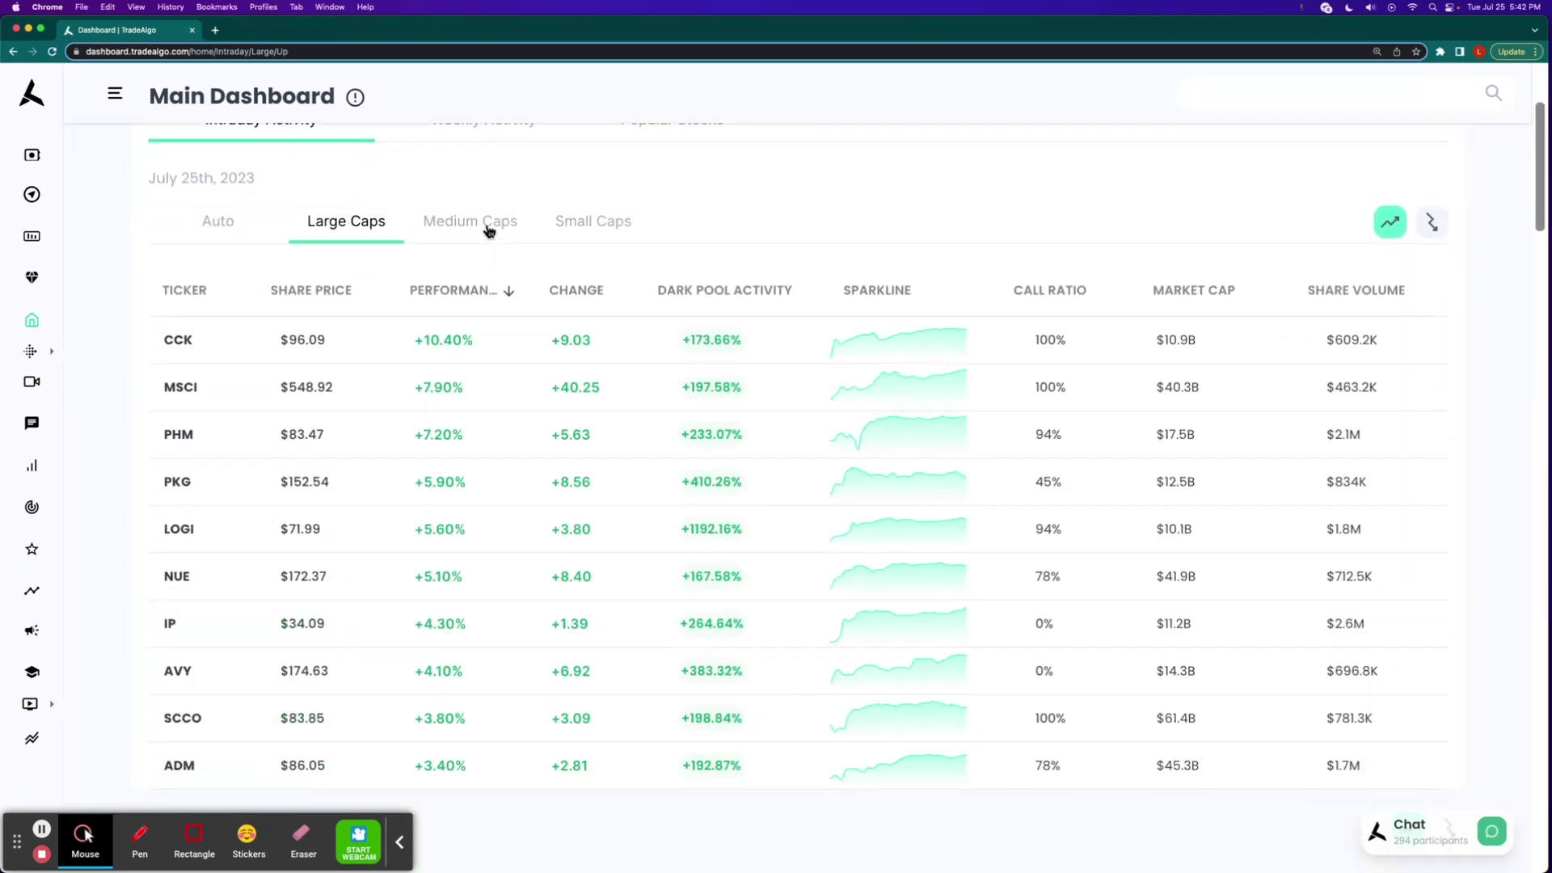
left_click(469, 221)
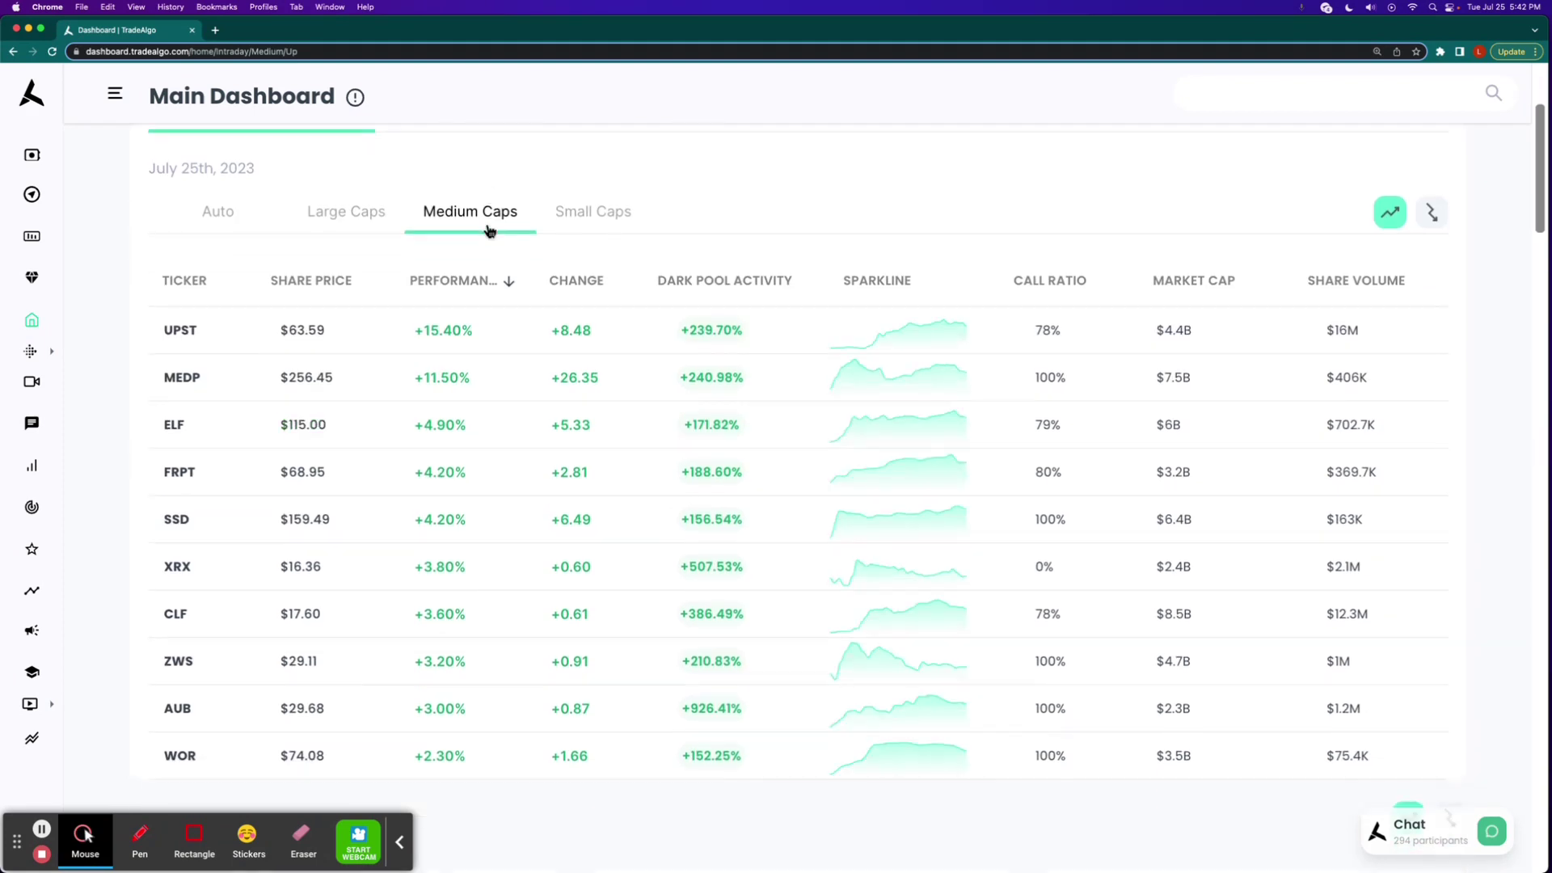
left_click(593, 212)
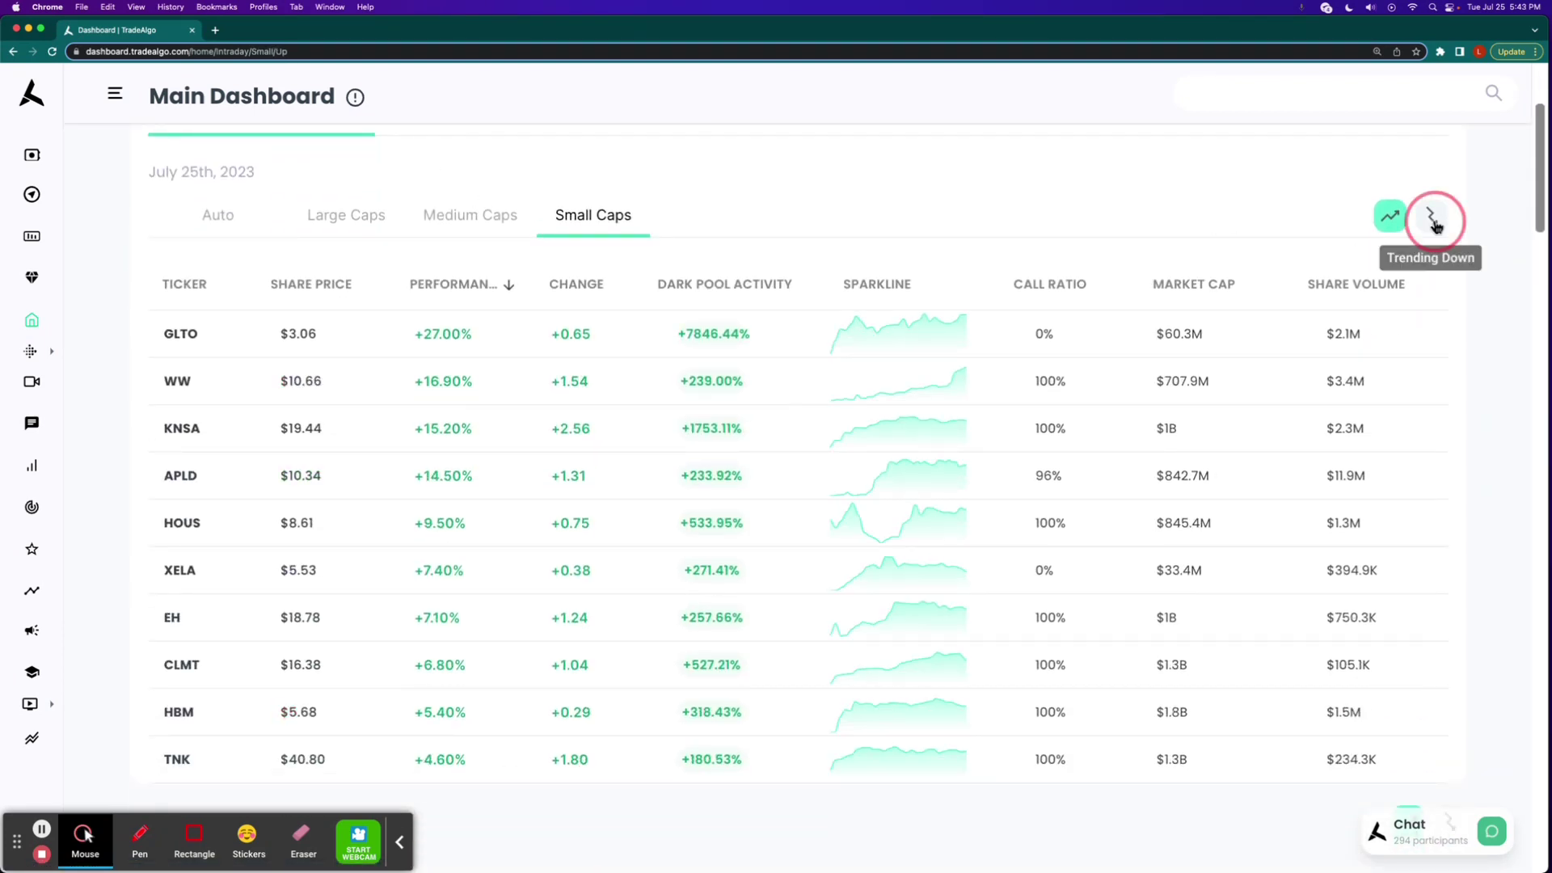
left_click(1432, 216)
scroll(690, 243, "down", 2)
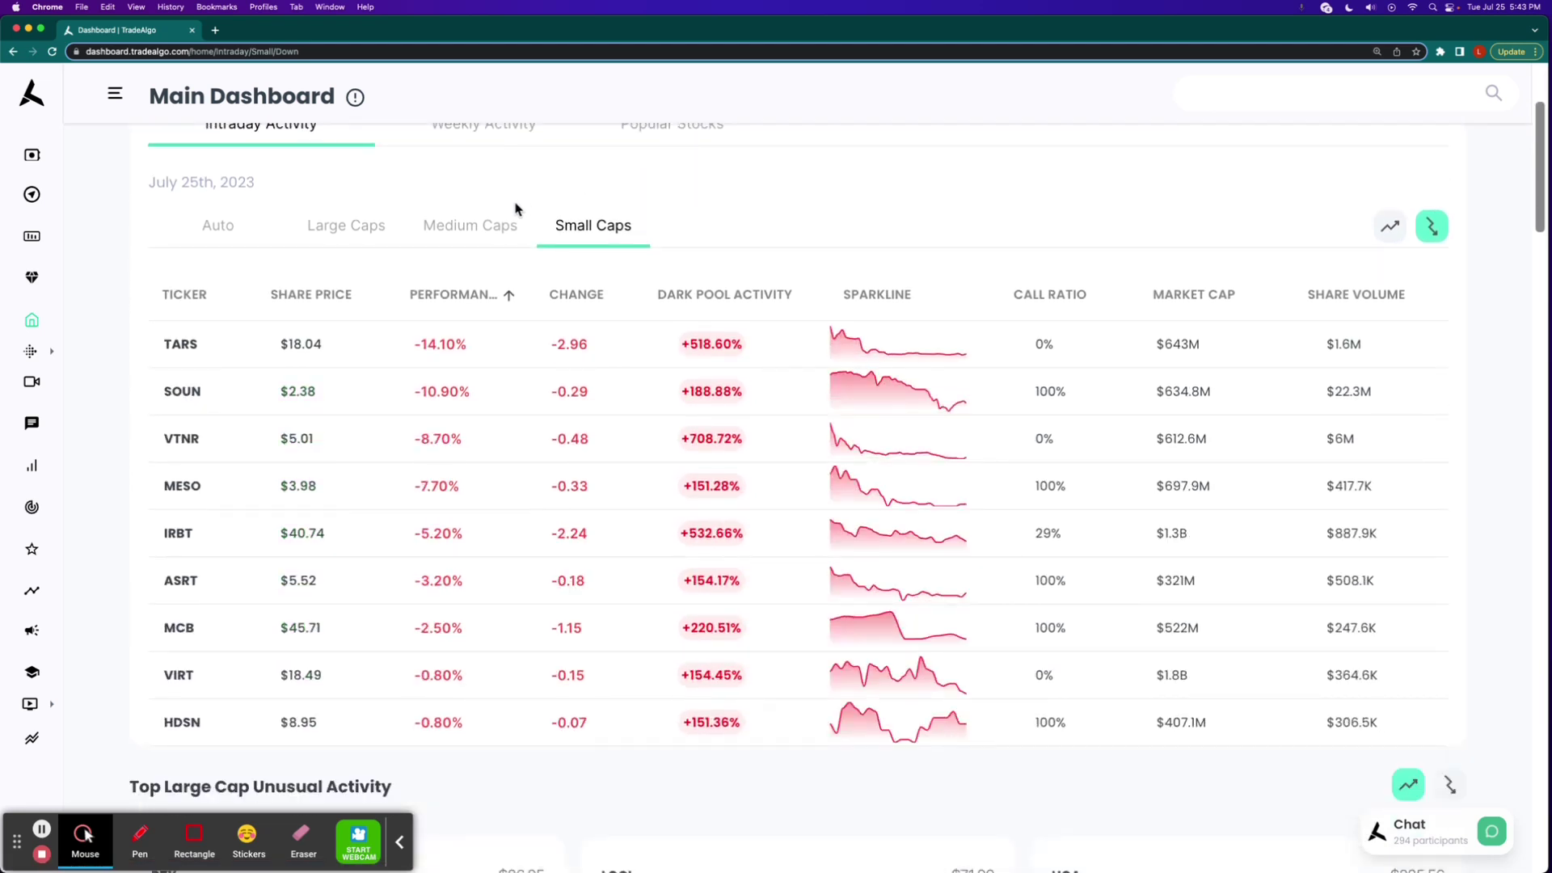
left_click(469, 225)
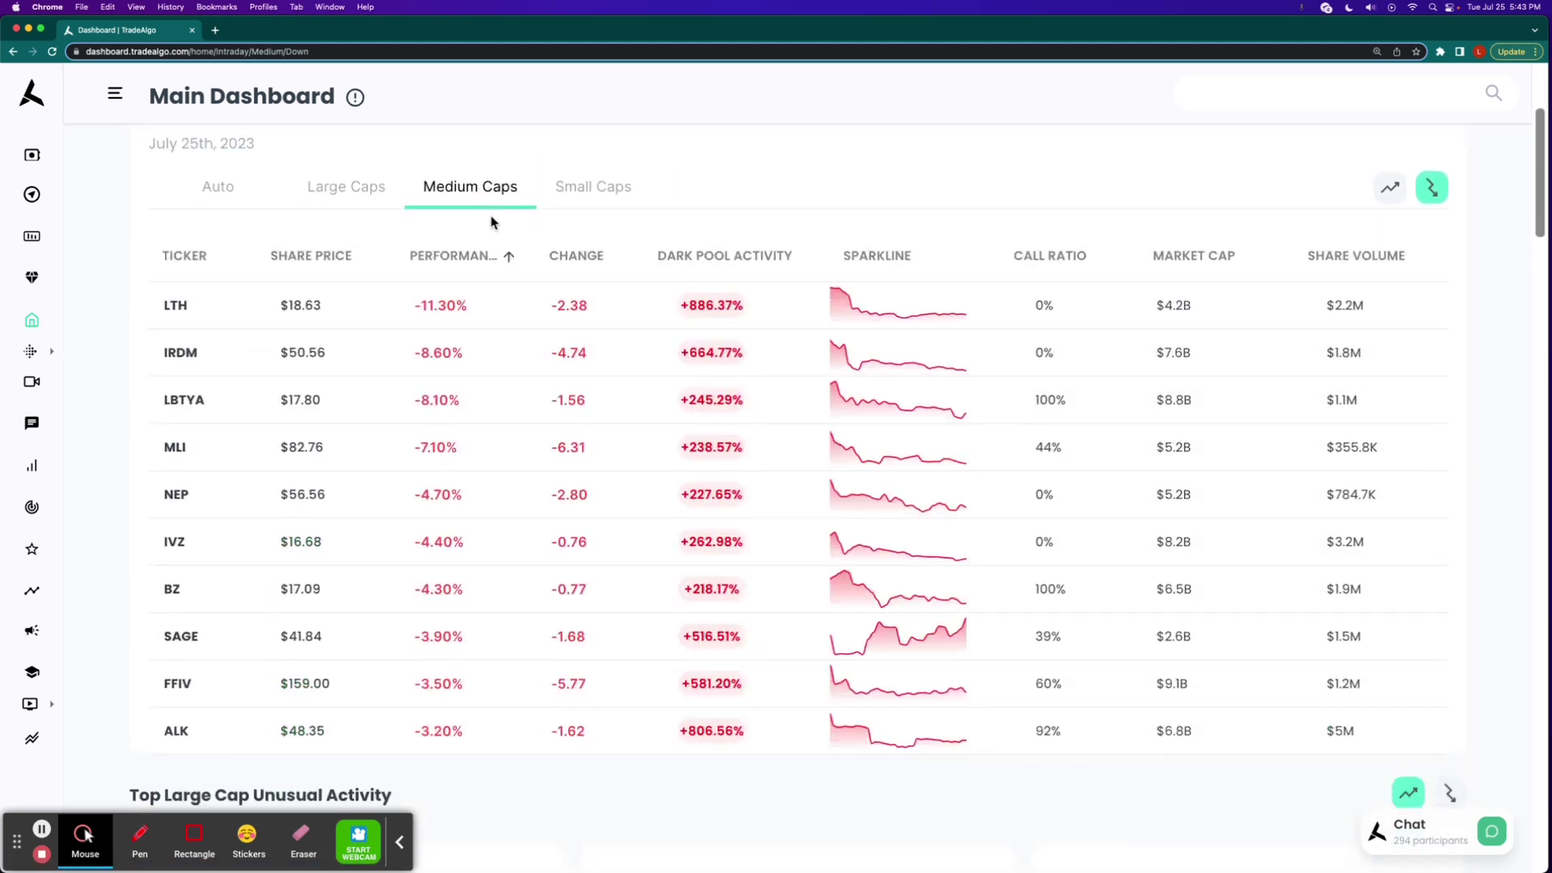
left_click(346, 186)
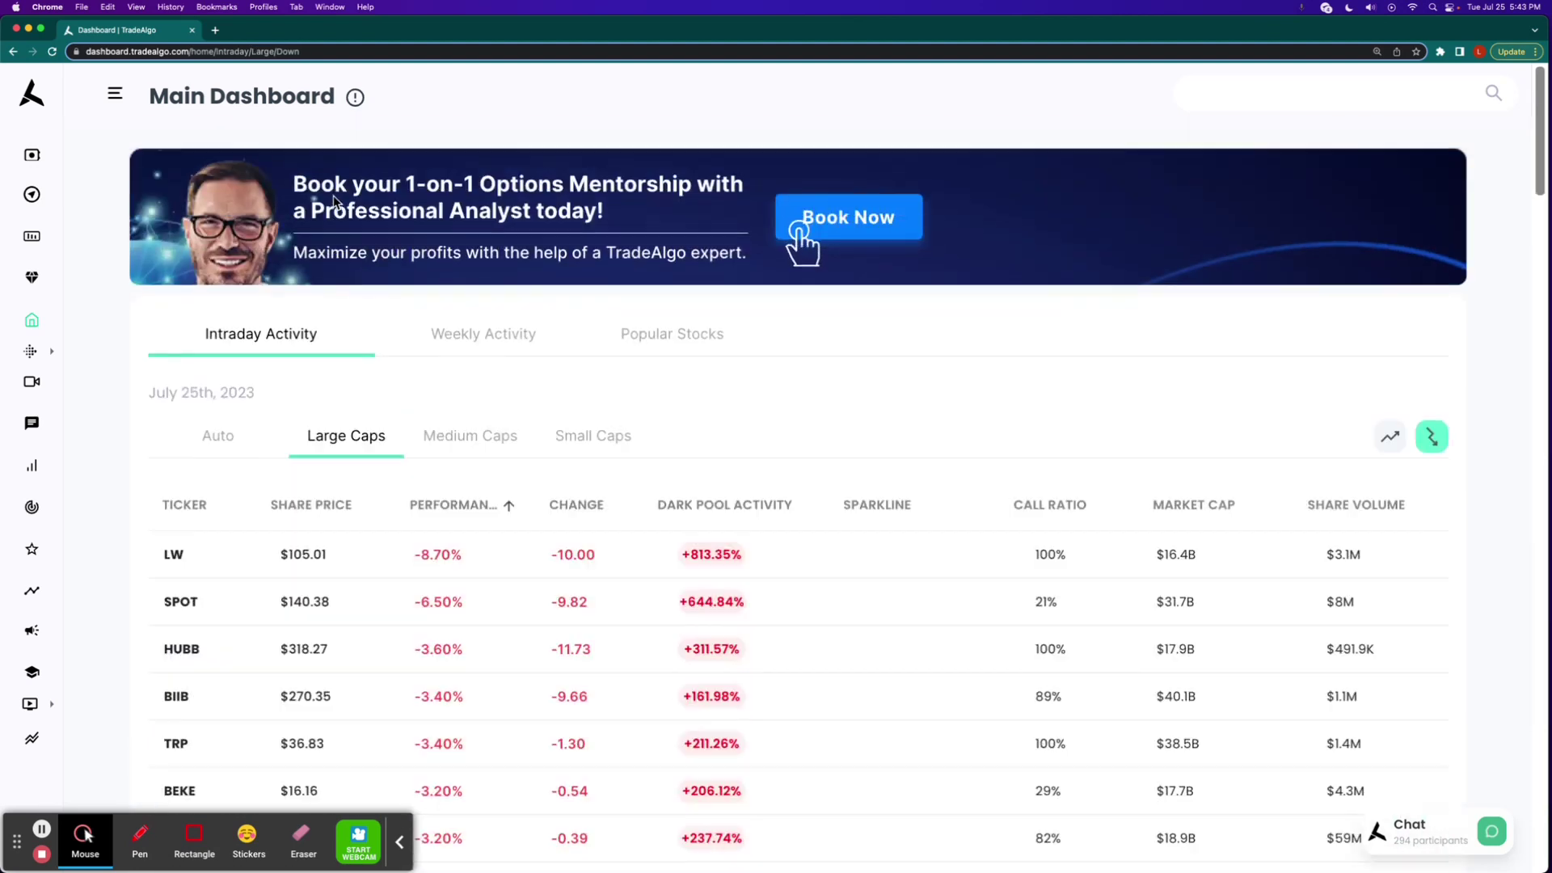
scroll(336, 203, "down", 1)
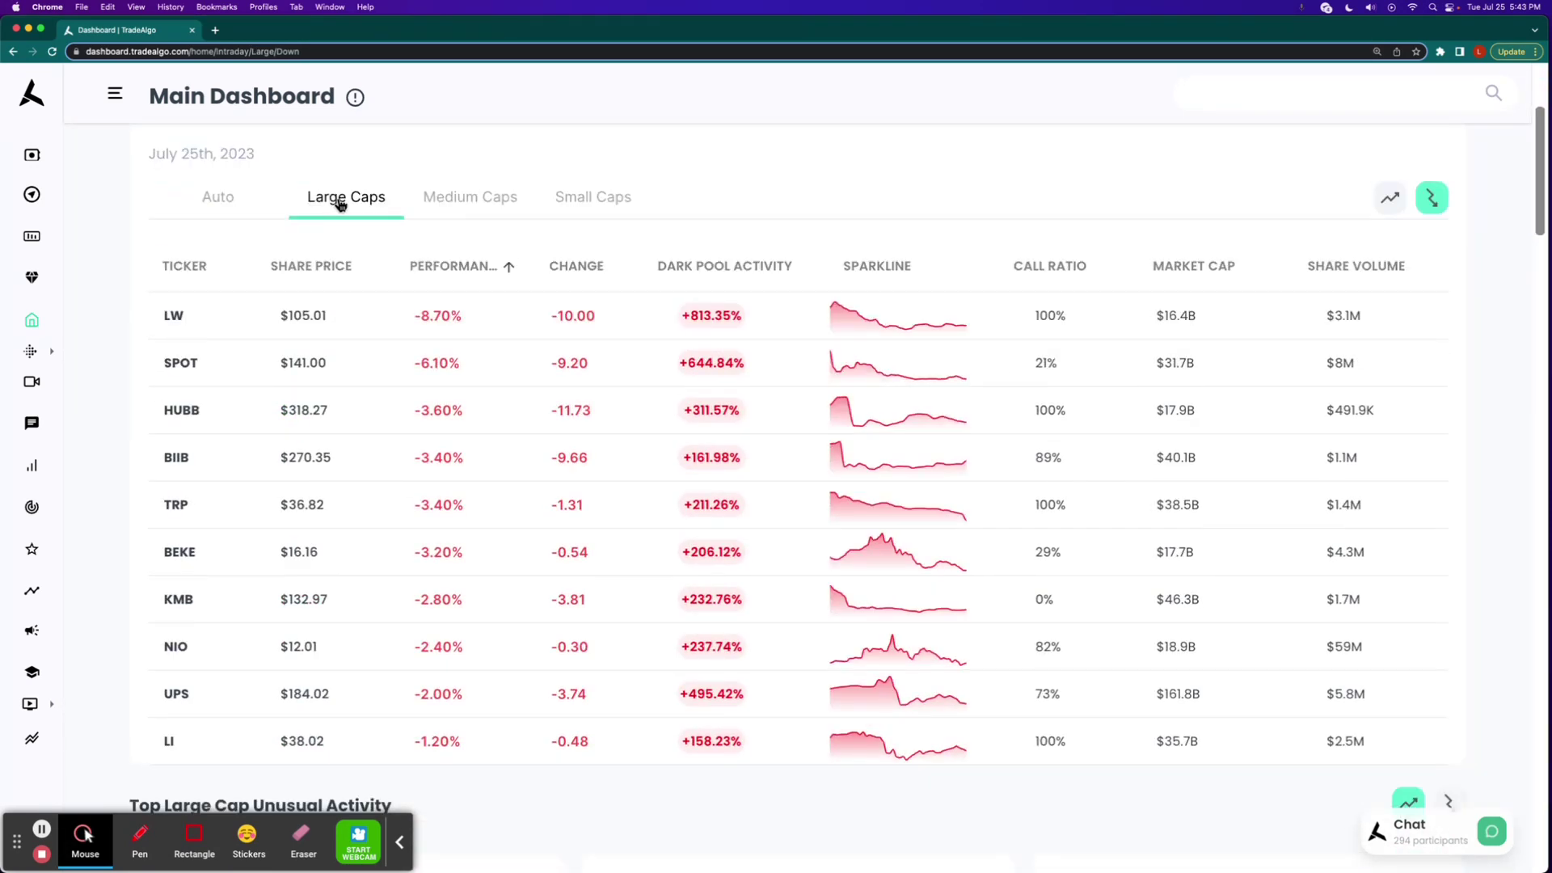
left_click(1389, 207)
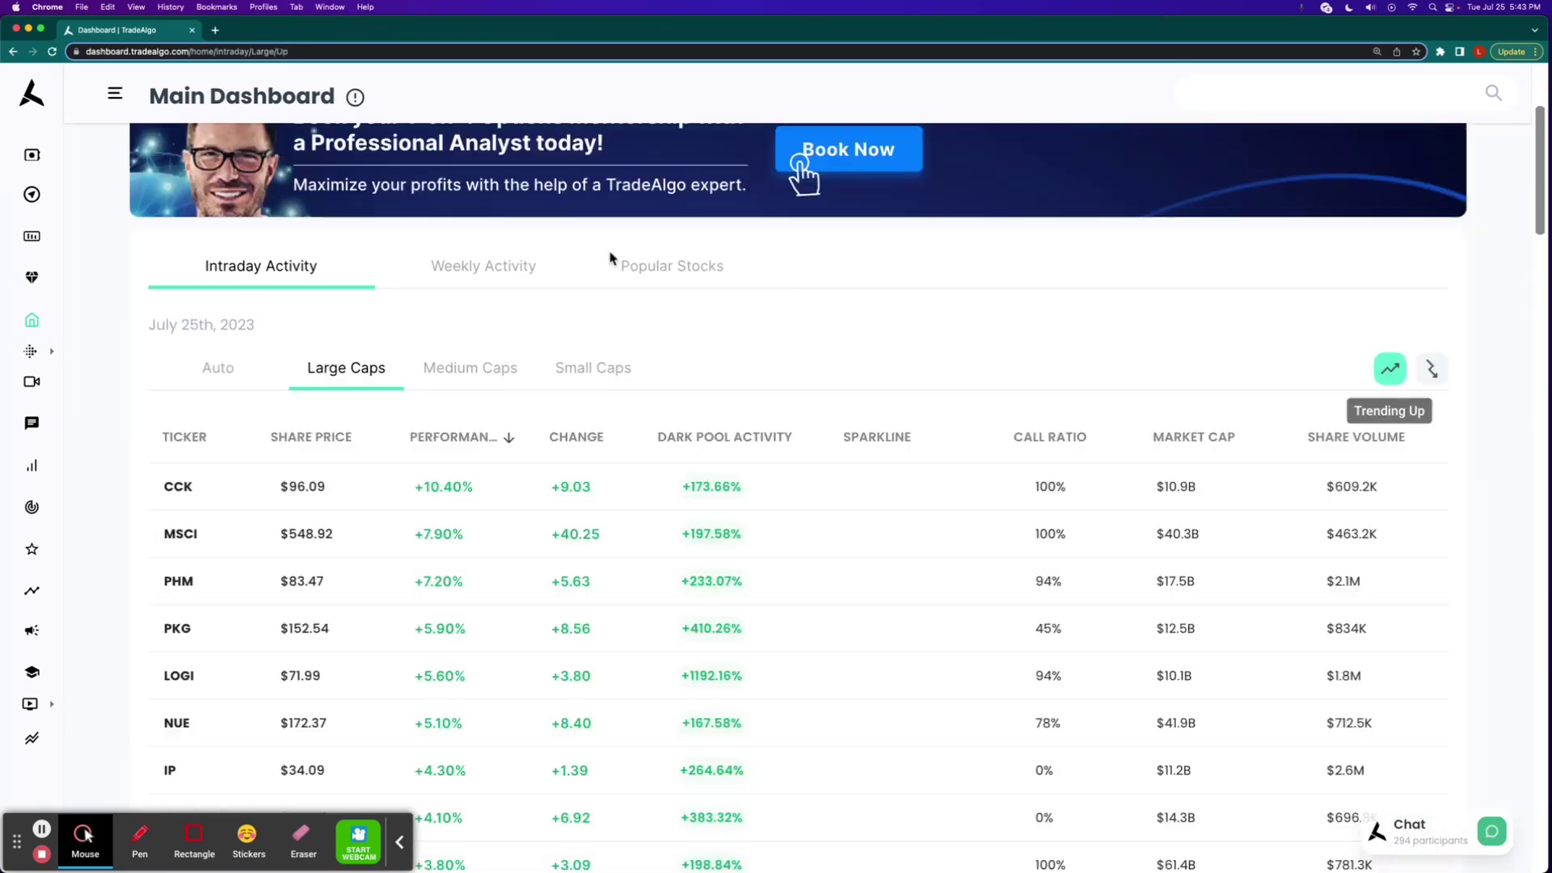
Show rising medium caps and box UPST's row, its +239.70% dark pool and +15.40% performance
left_click(474, 439)
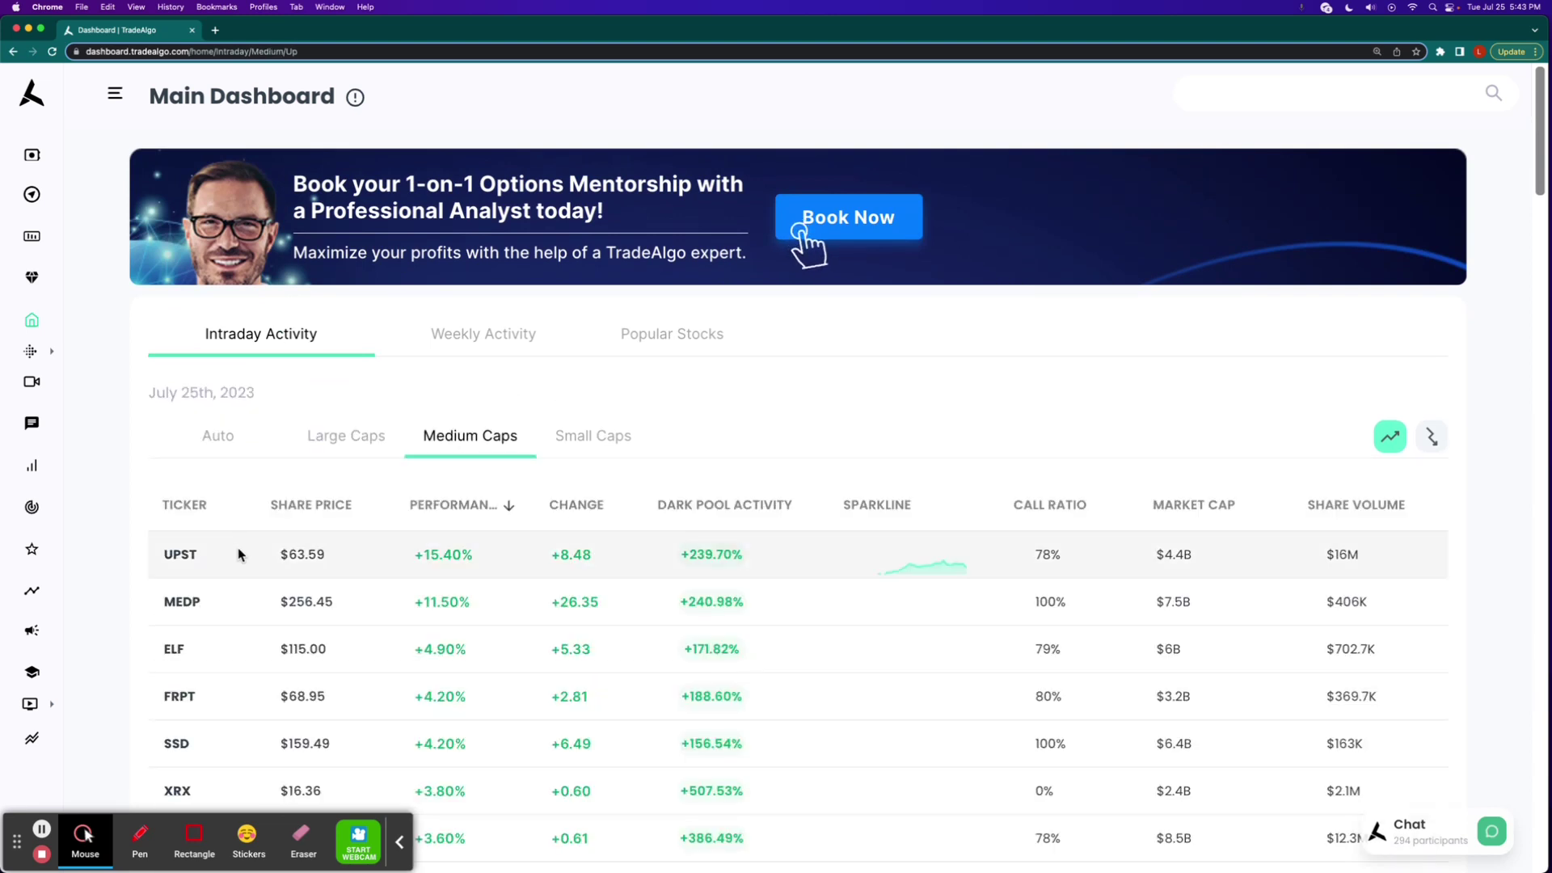
scroll(243, 546, "down", 1)
left_click(194, 836)
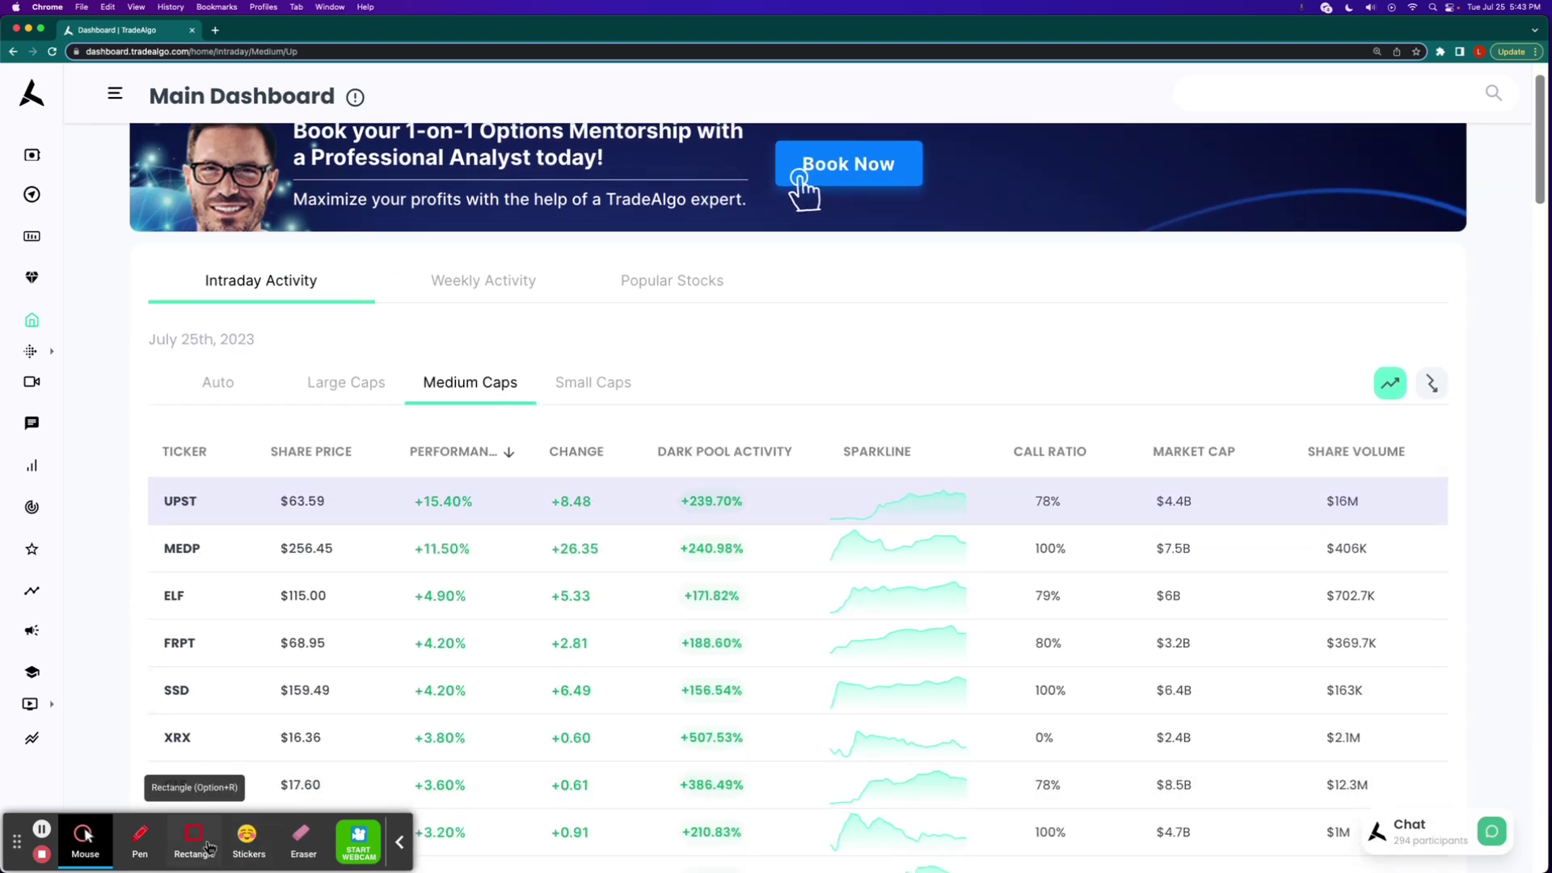
mouse_move(144, 456)
left_mouse_down()
mouse_move(999, 551)
mouse_move(1429, 553)
left_mouse_up()
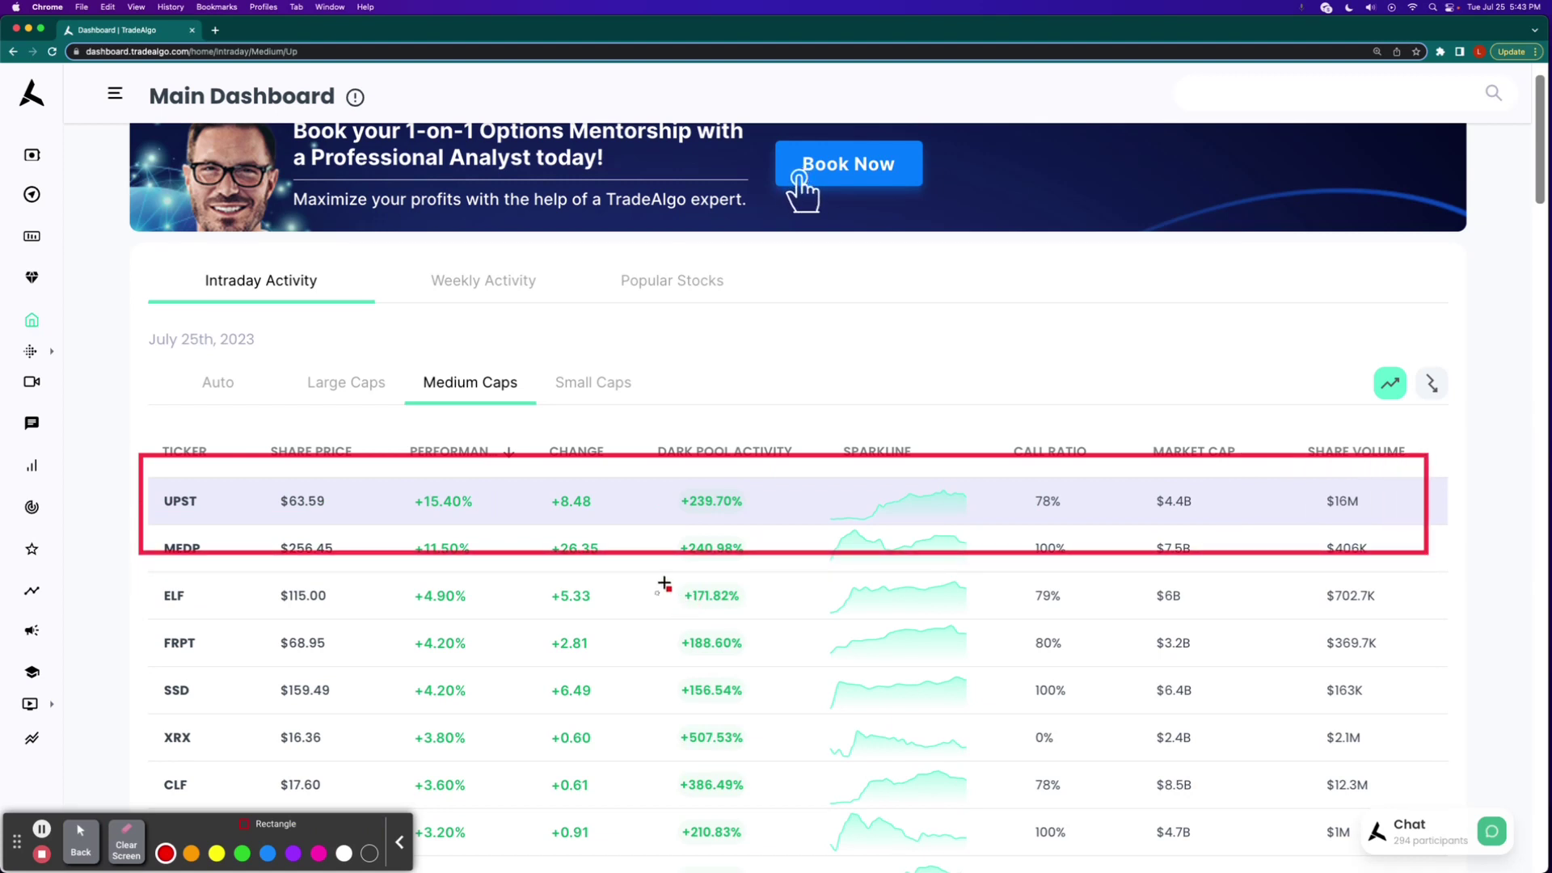
left_click_drag(657, 481, 750, 524)
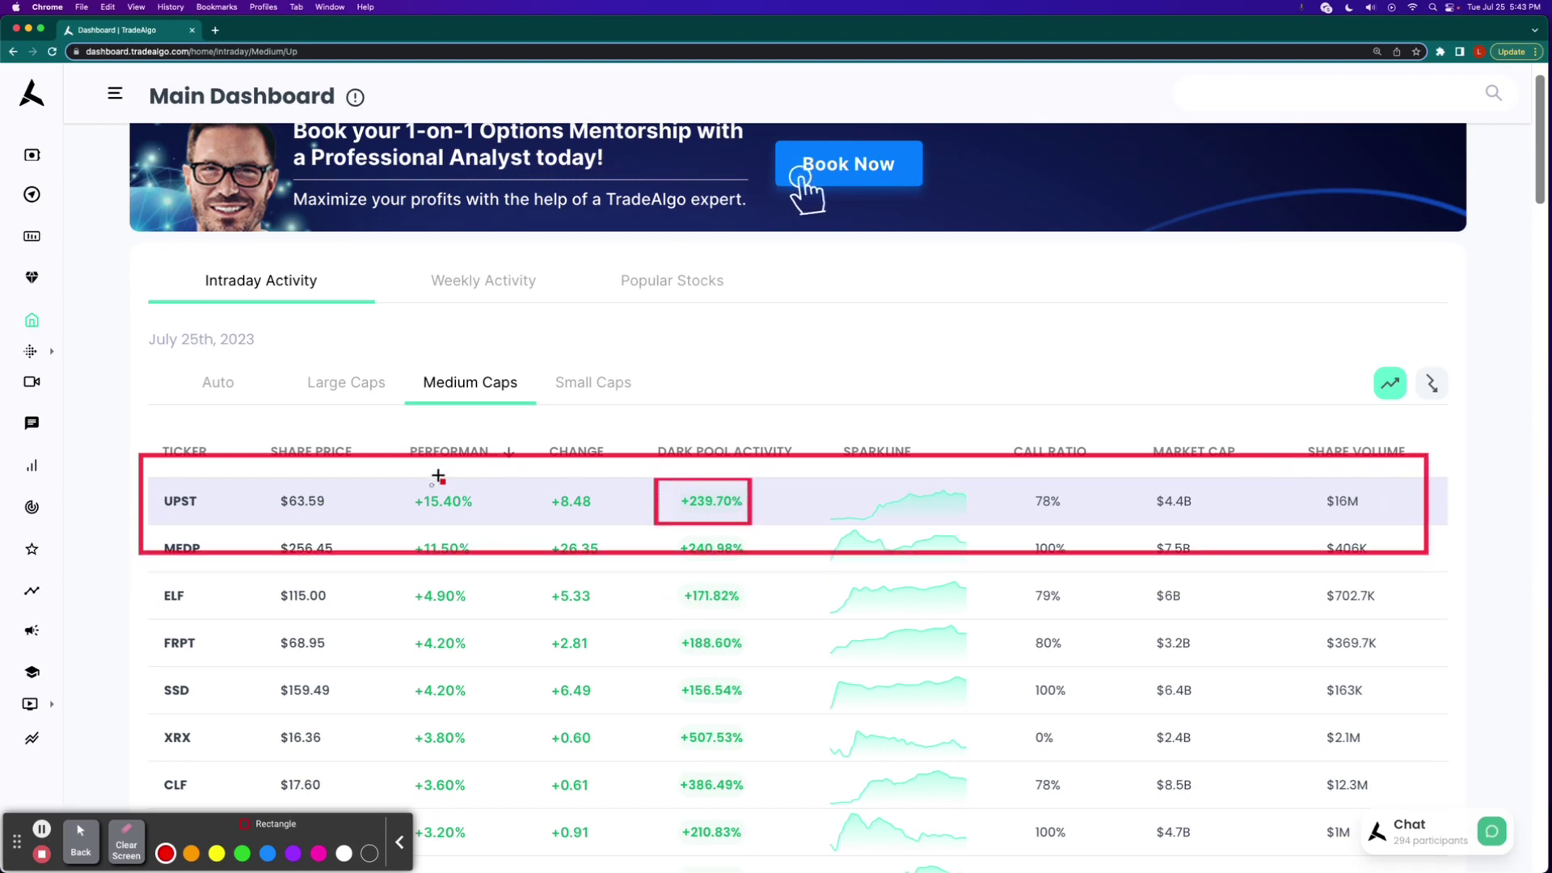
left_click_drag(397, 481, 489, 528)
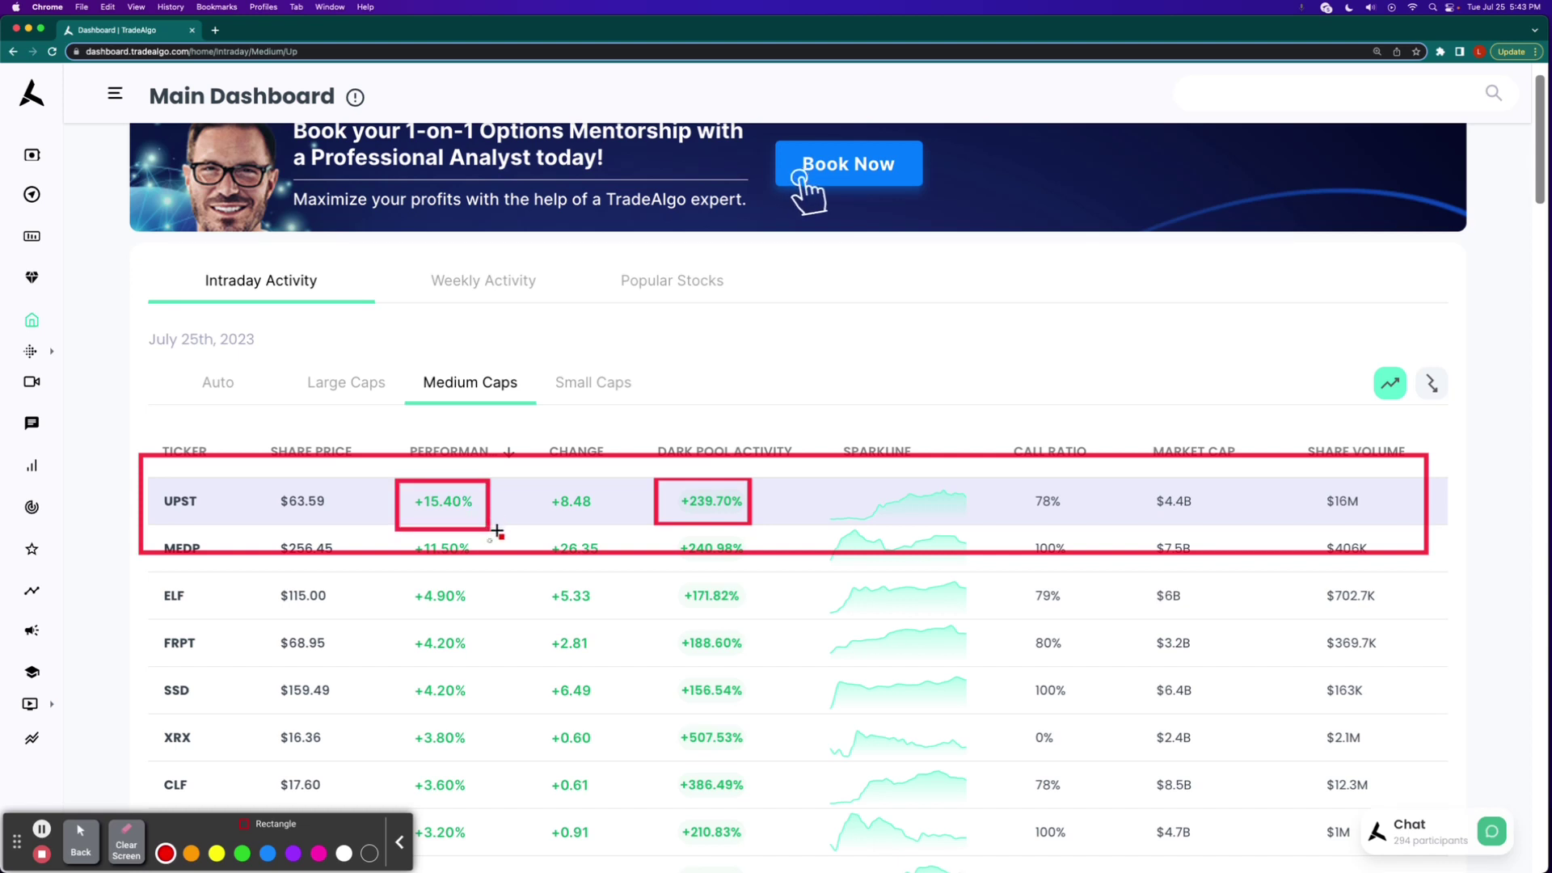
Exit drawing mode and open UPST's company page from its row
left_click(146, 853)
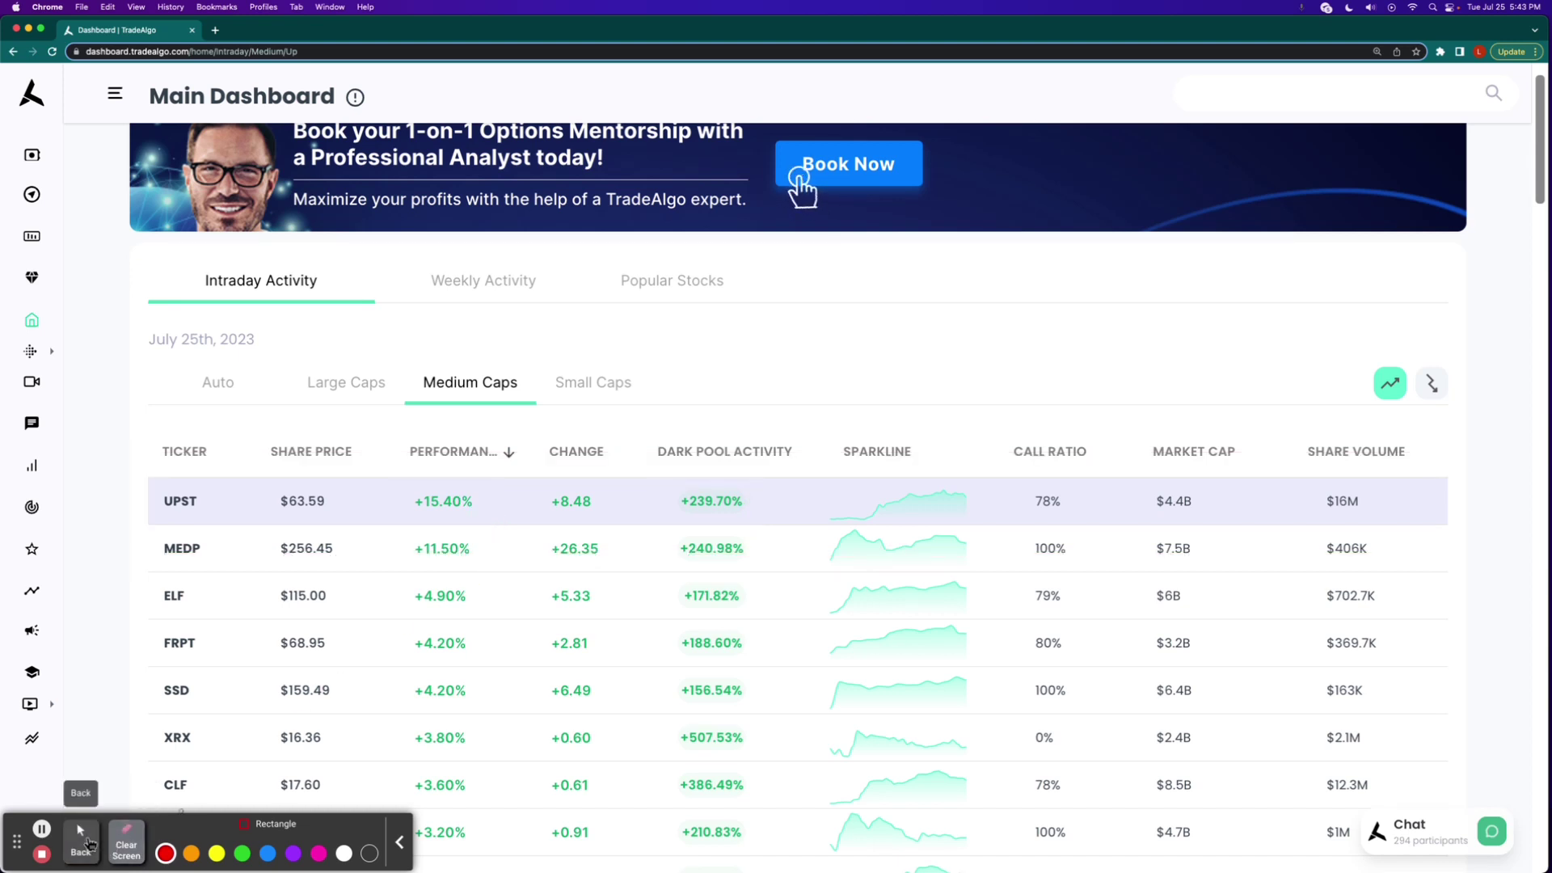
left_click(80, 836)
left_click(179, 501)
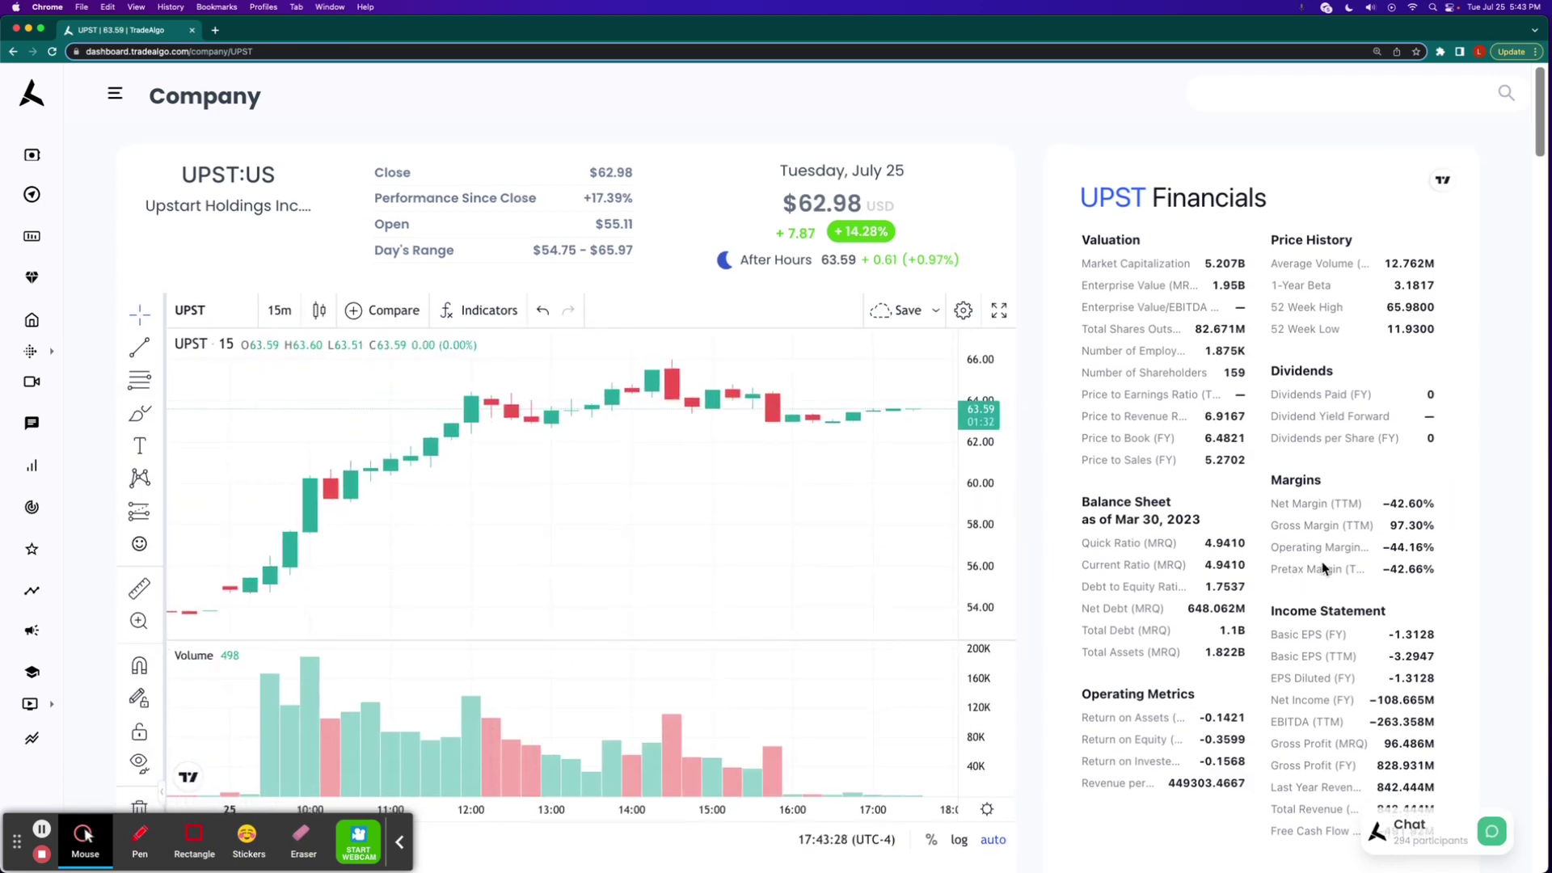
scroll(1323, 568, "down", 5)
scroll(1322, 567, "down", 5)
scroll(1456, 570, "down", 5)
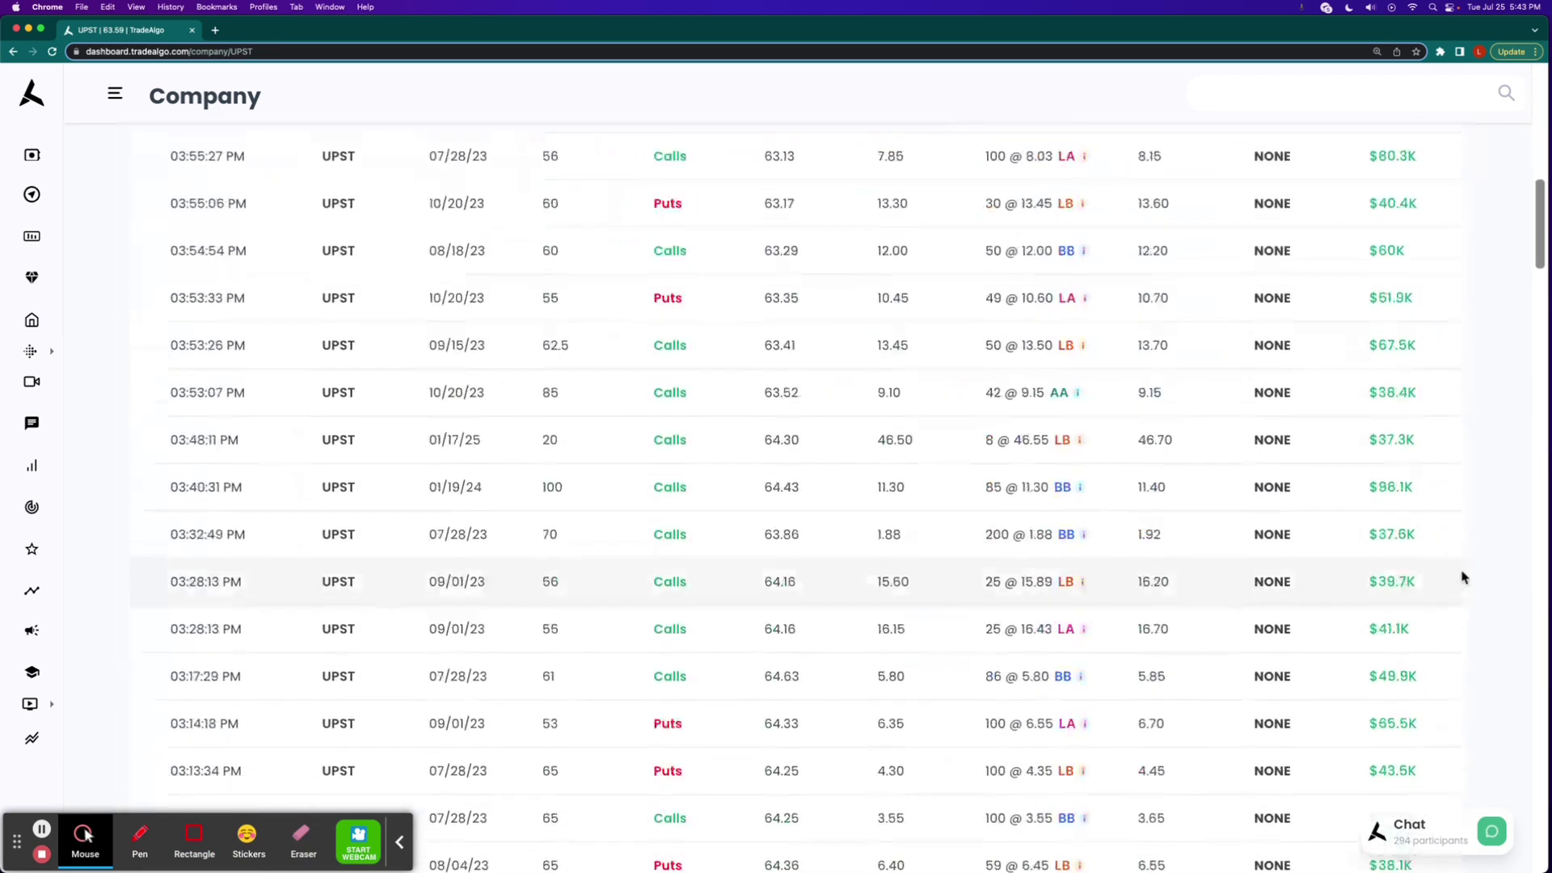
scroll(1525, 587, "down", 3)
scroll(1525, 587, "down", 5)
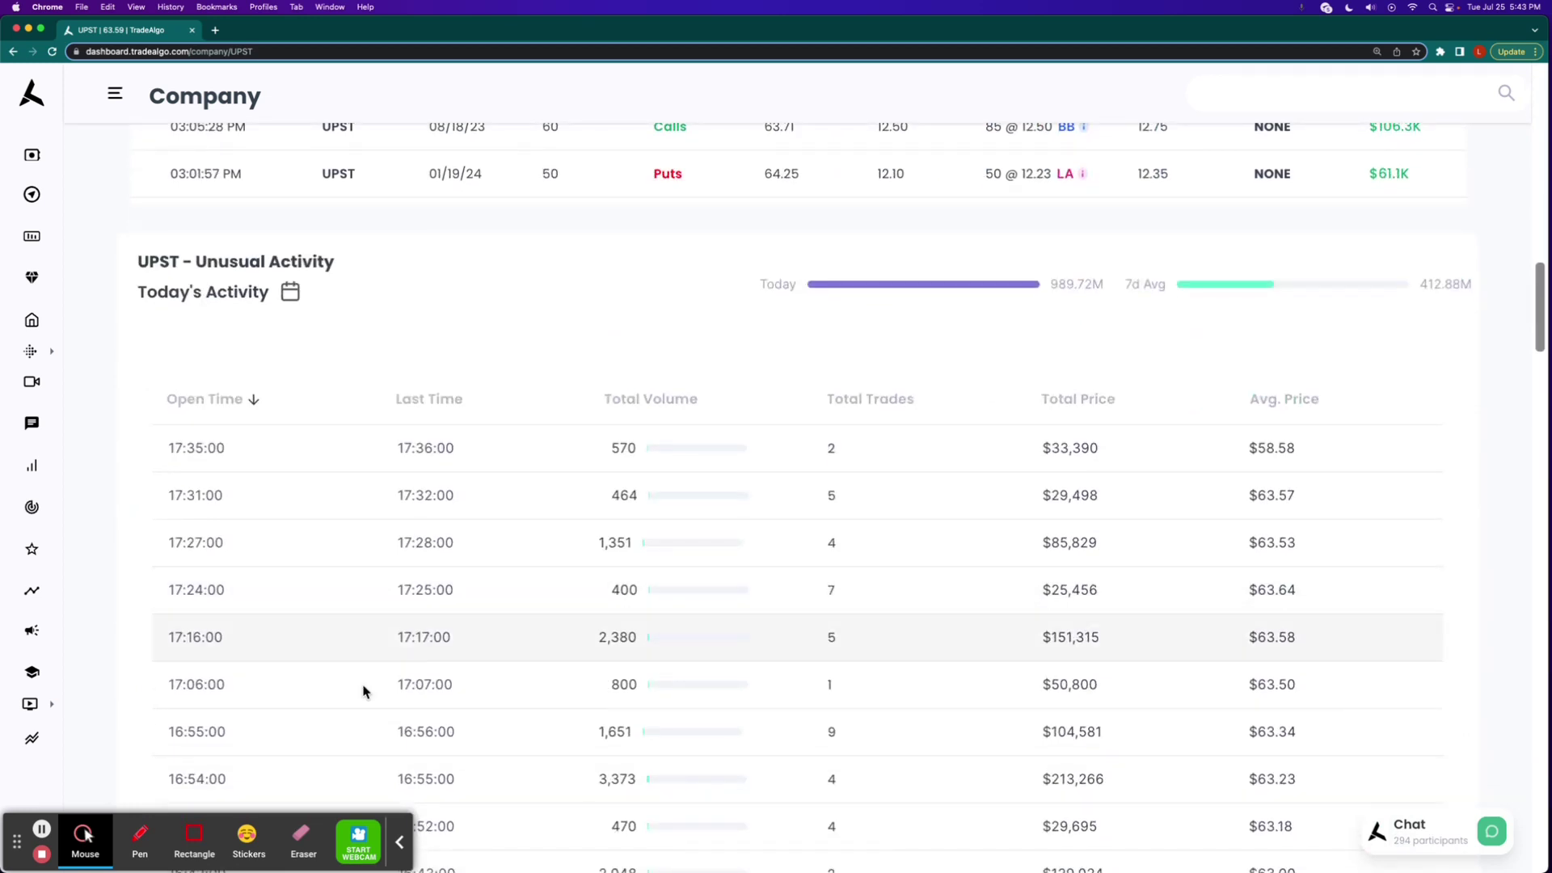
left_click(203, 835)
left_click_drag(718, 254, 1520, 321)
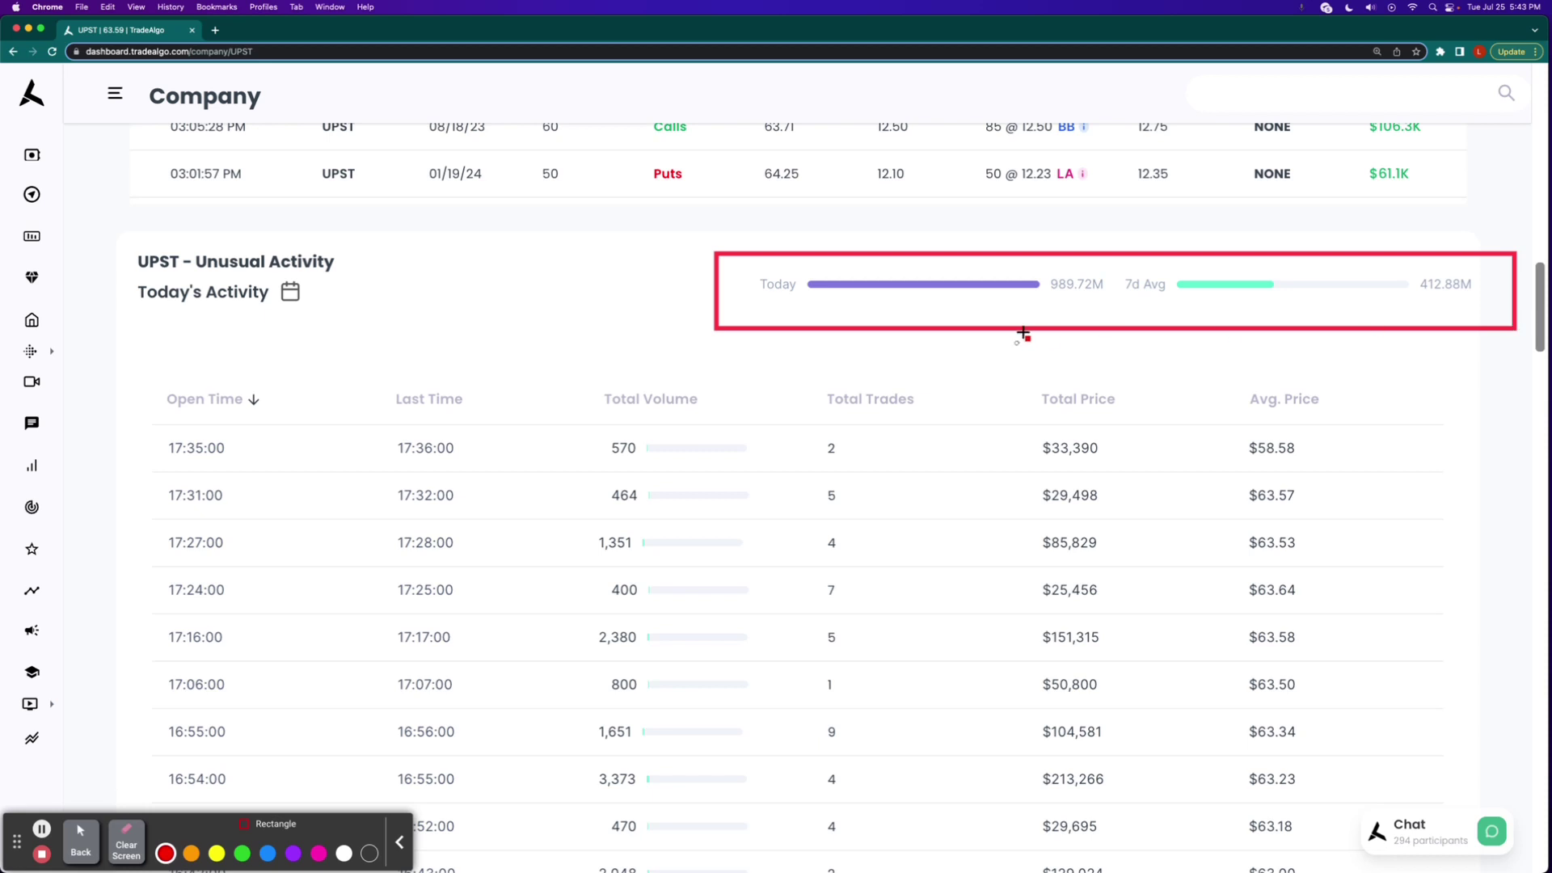
left_click_drag(1035, 269, 1118, 304)
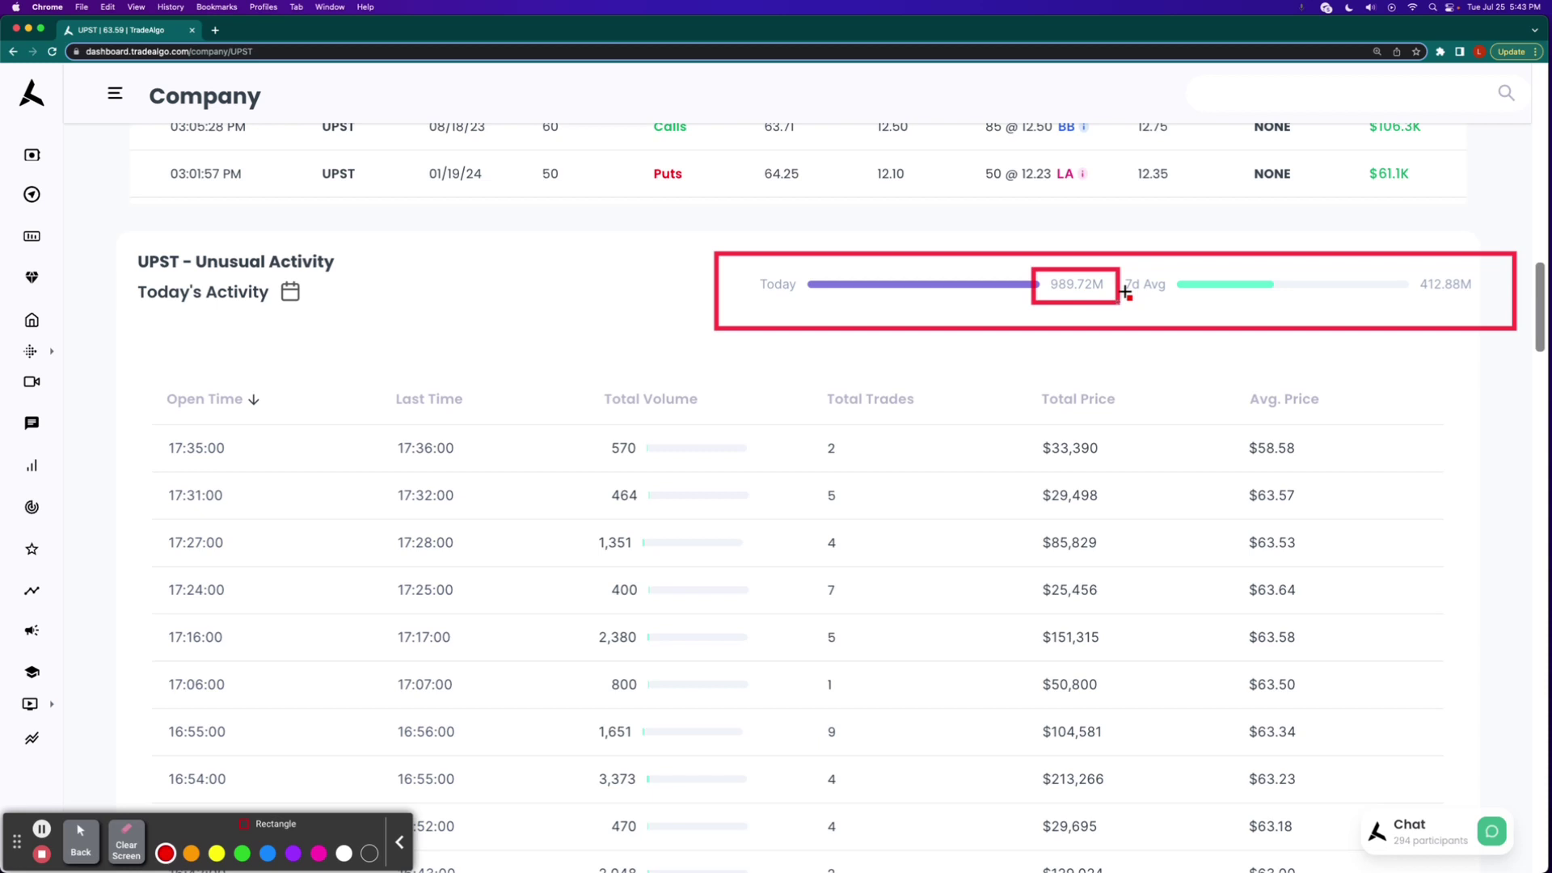
left_click(127, 840)
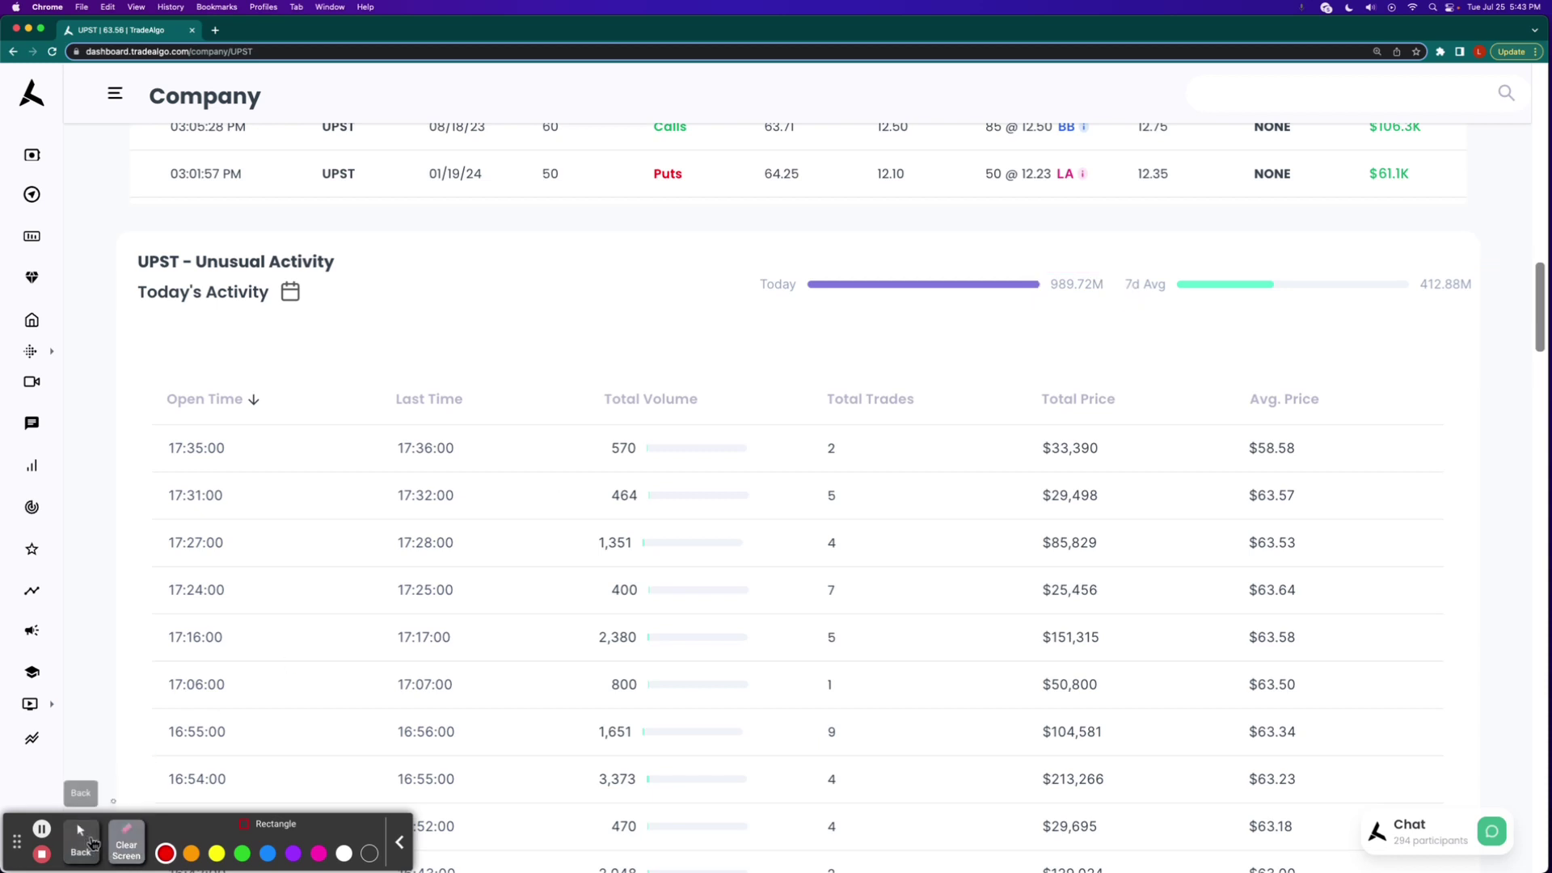
scroll(109, 794, "up", 5)
scroll(107, 794, "up", 5)
scroll(108, 795, "up", 10)
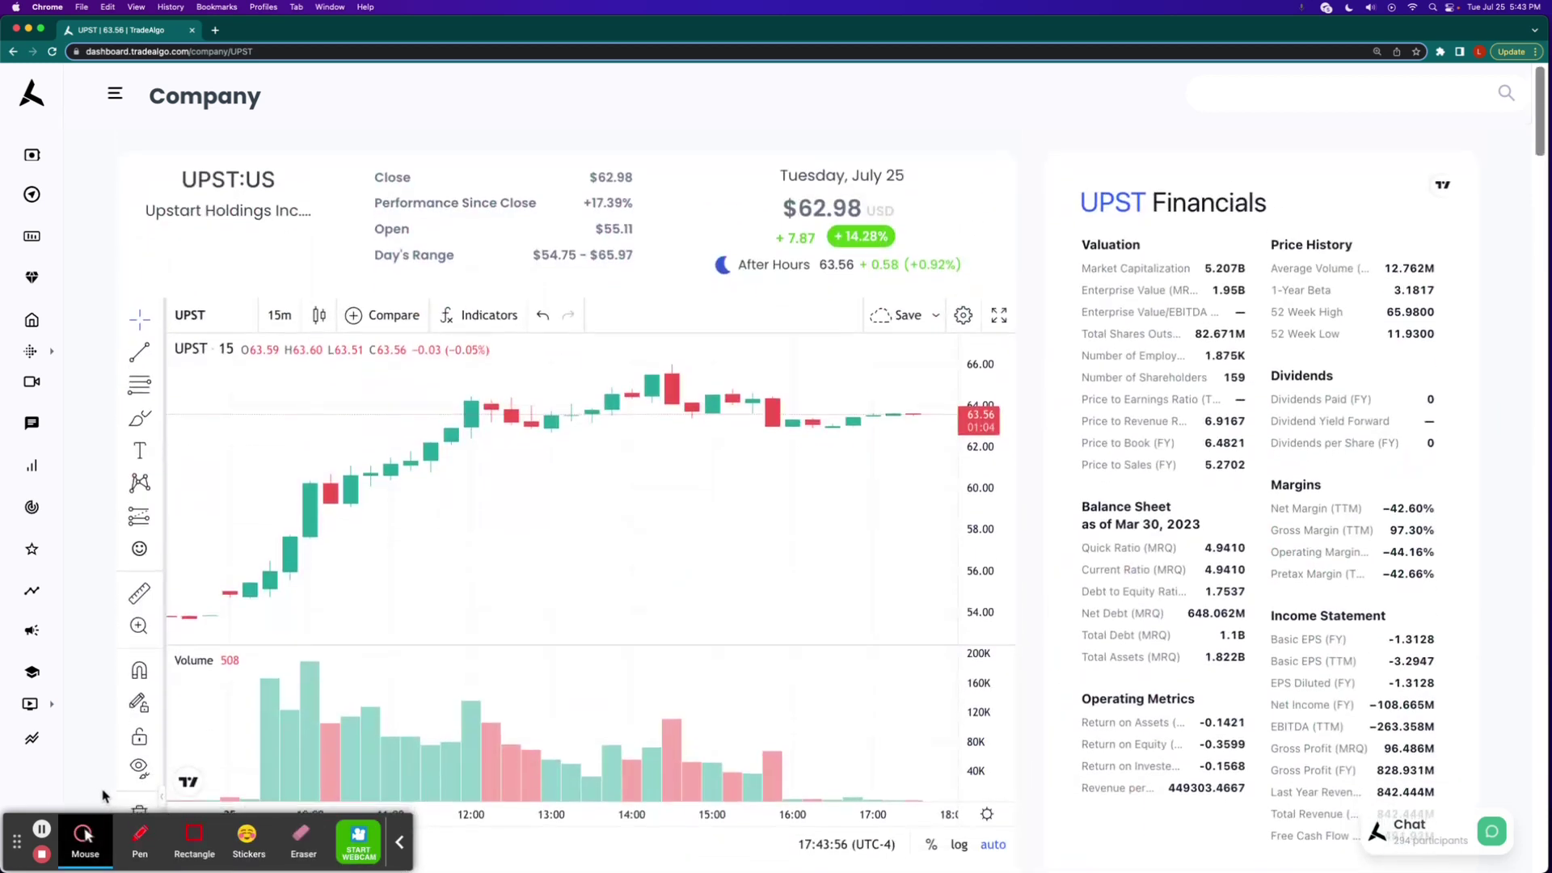
left_click(33, 633)
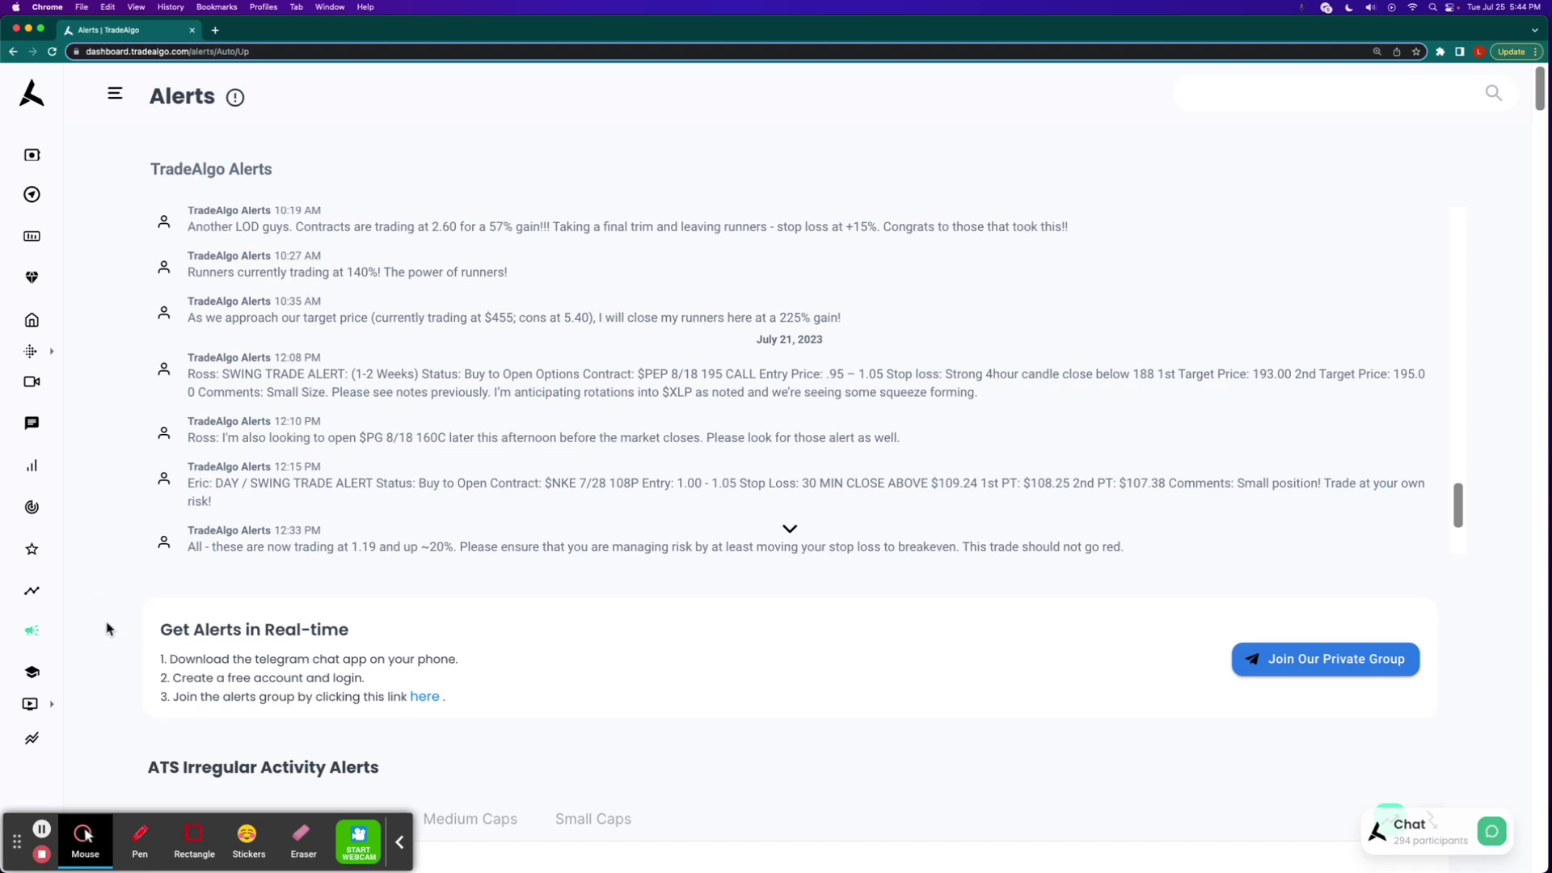
Find UPST in the alerts list, box its row, clear the markup, and reveal the Options pages
key("super+f")
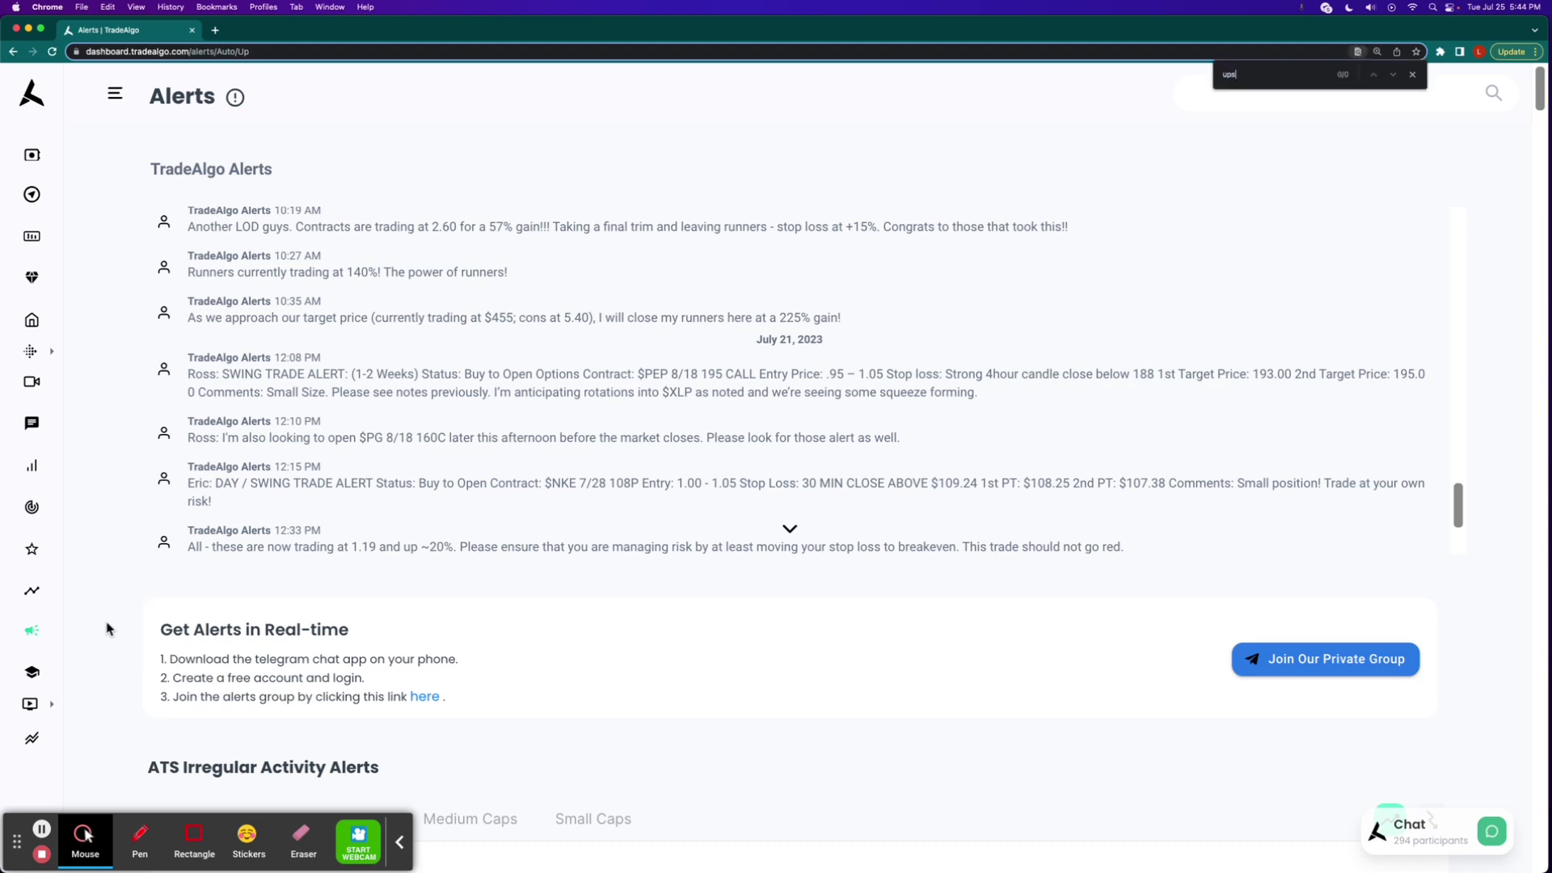
type("upst")
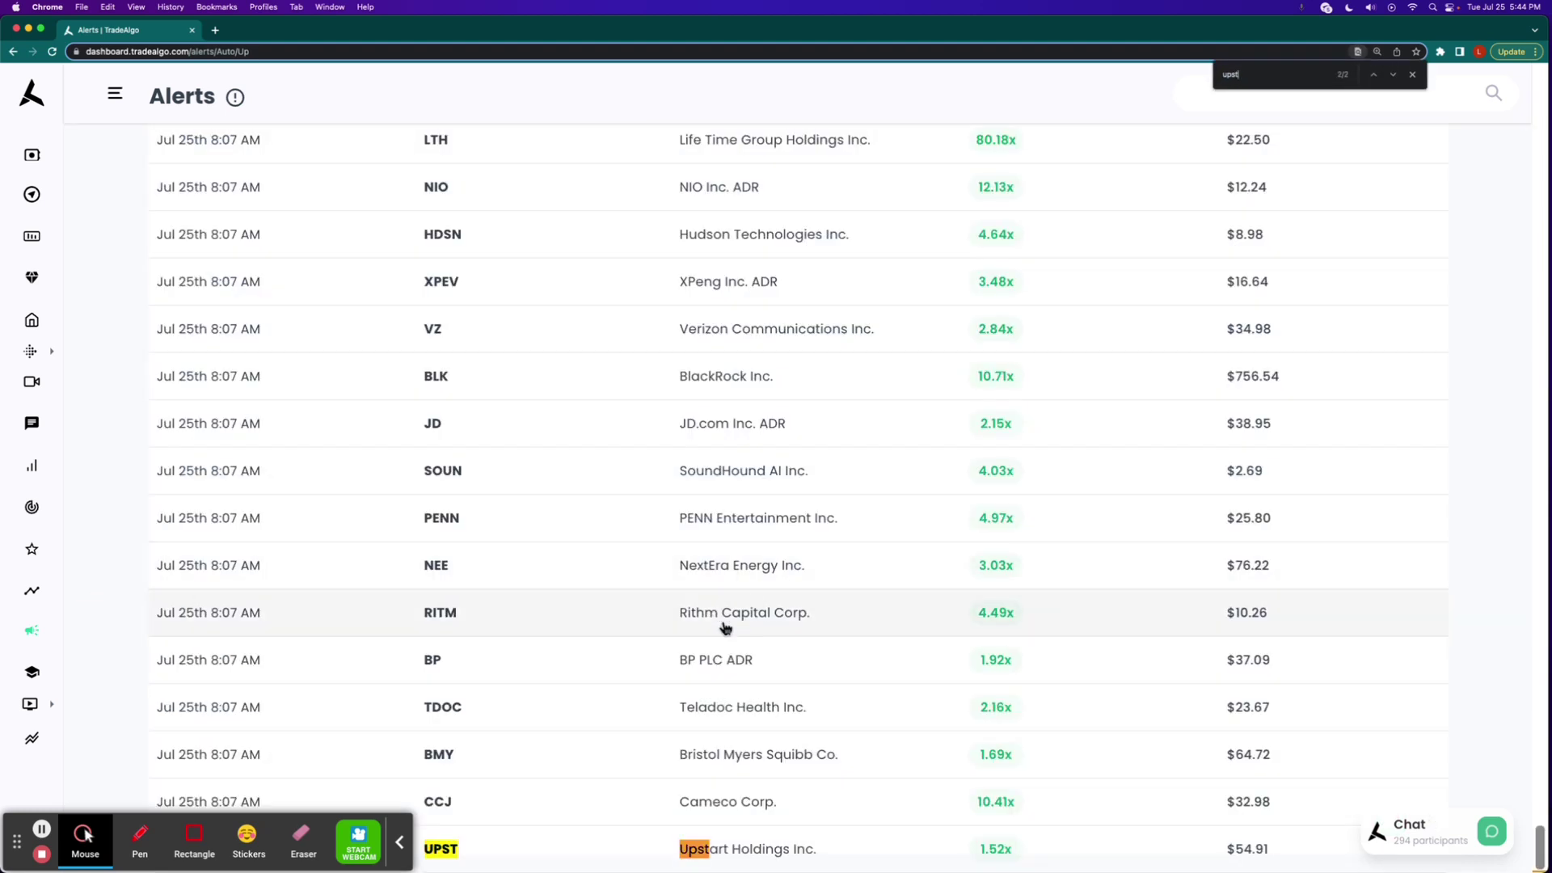
scroll(557, 825, "down", 1)
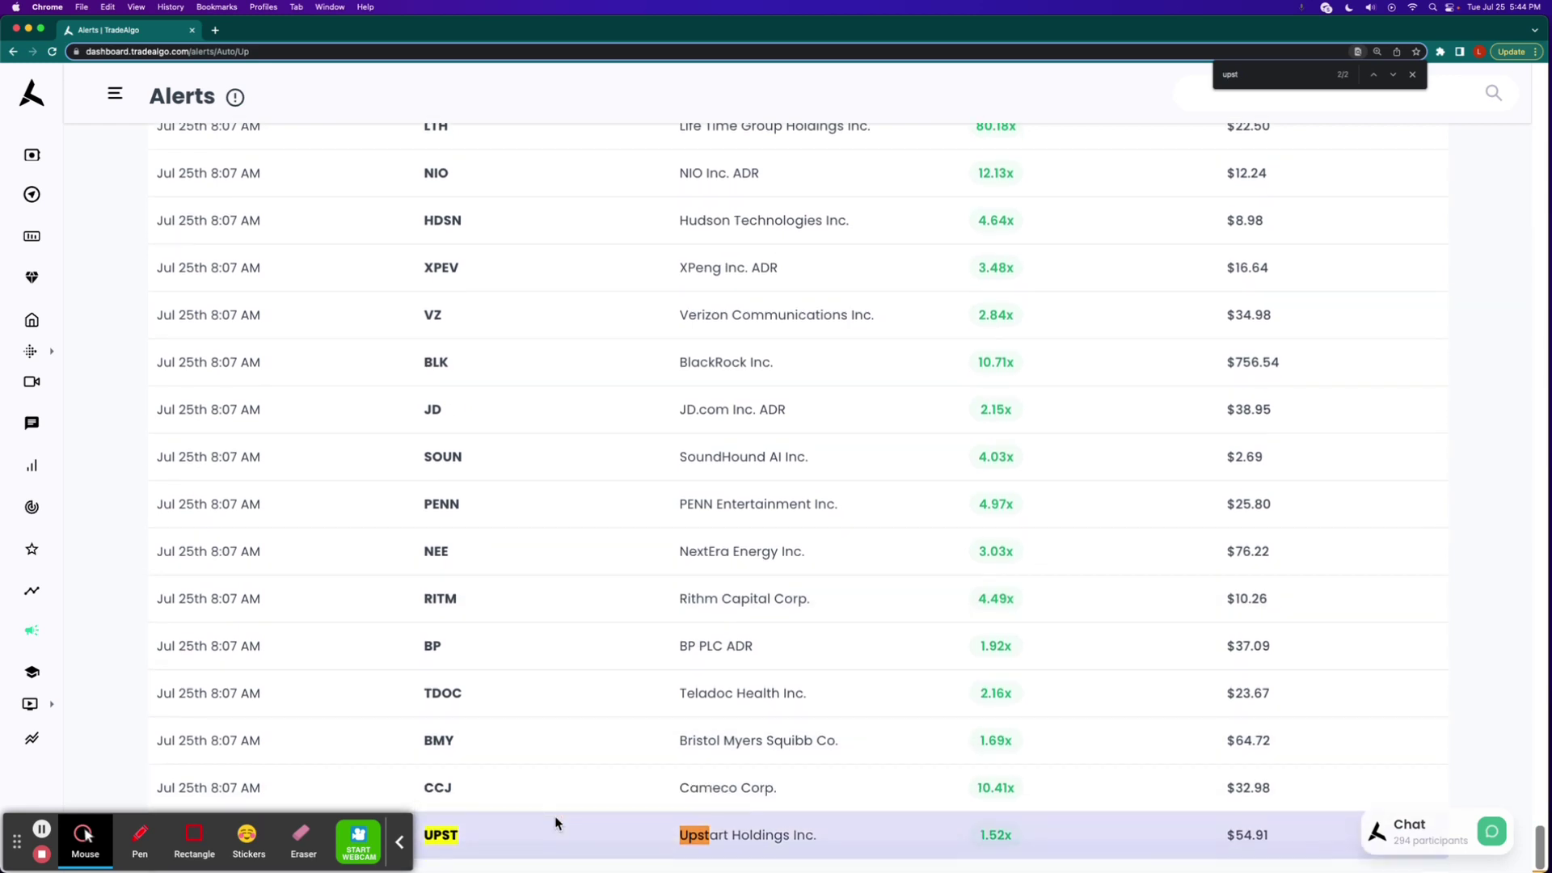
scroll(555, 823, "up", 1)
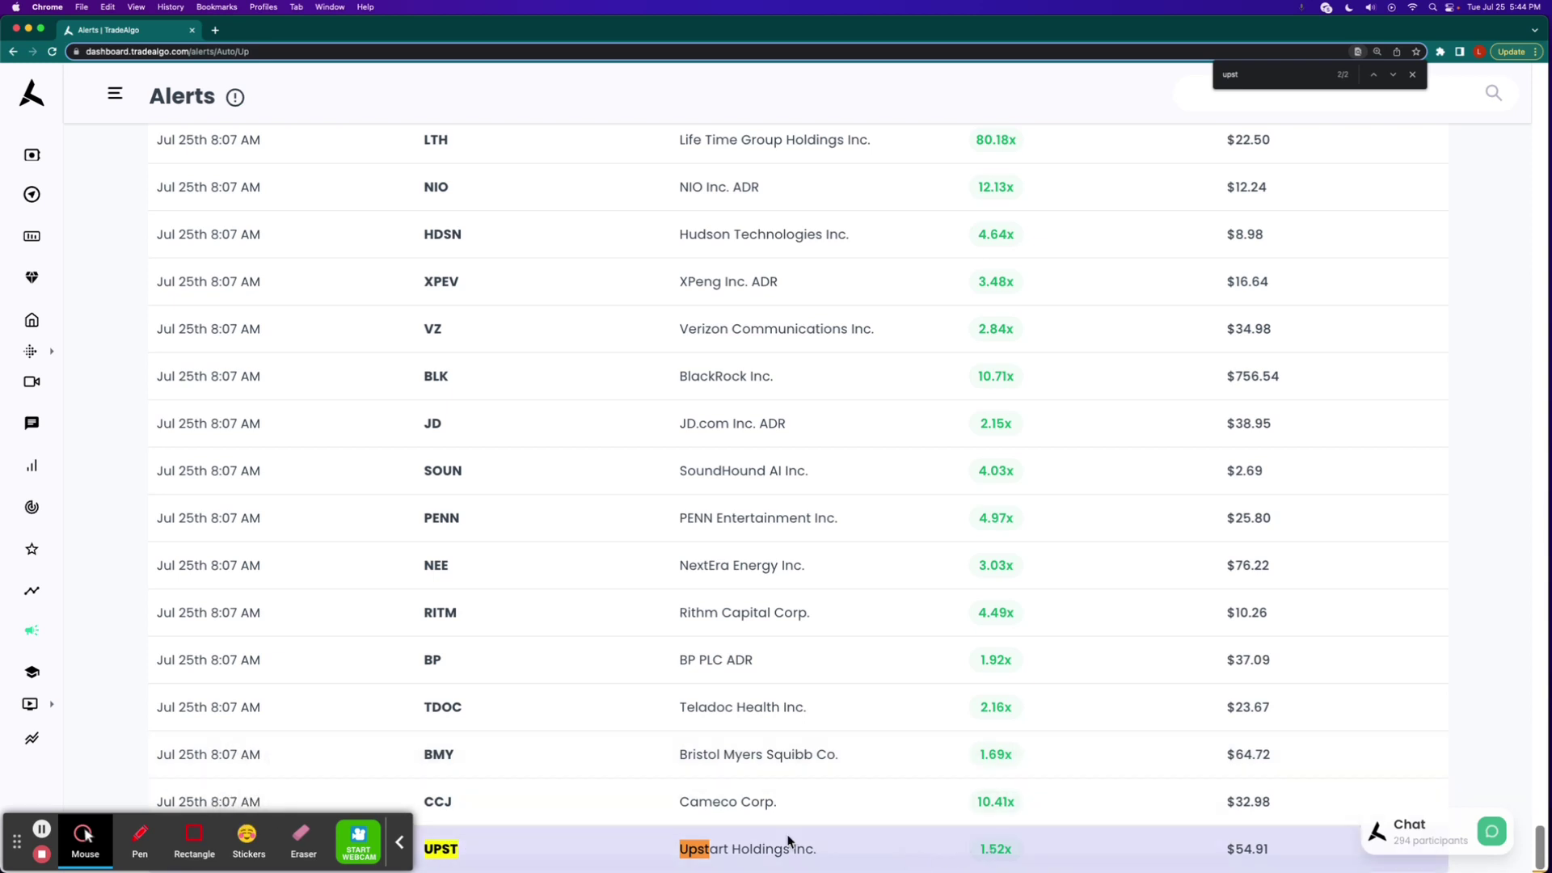
left_click(195, 837)
left_click_drag(423, 829, 1072, 861)
left_click(125, 840)
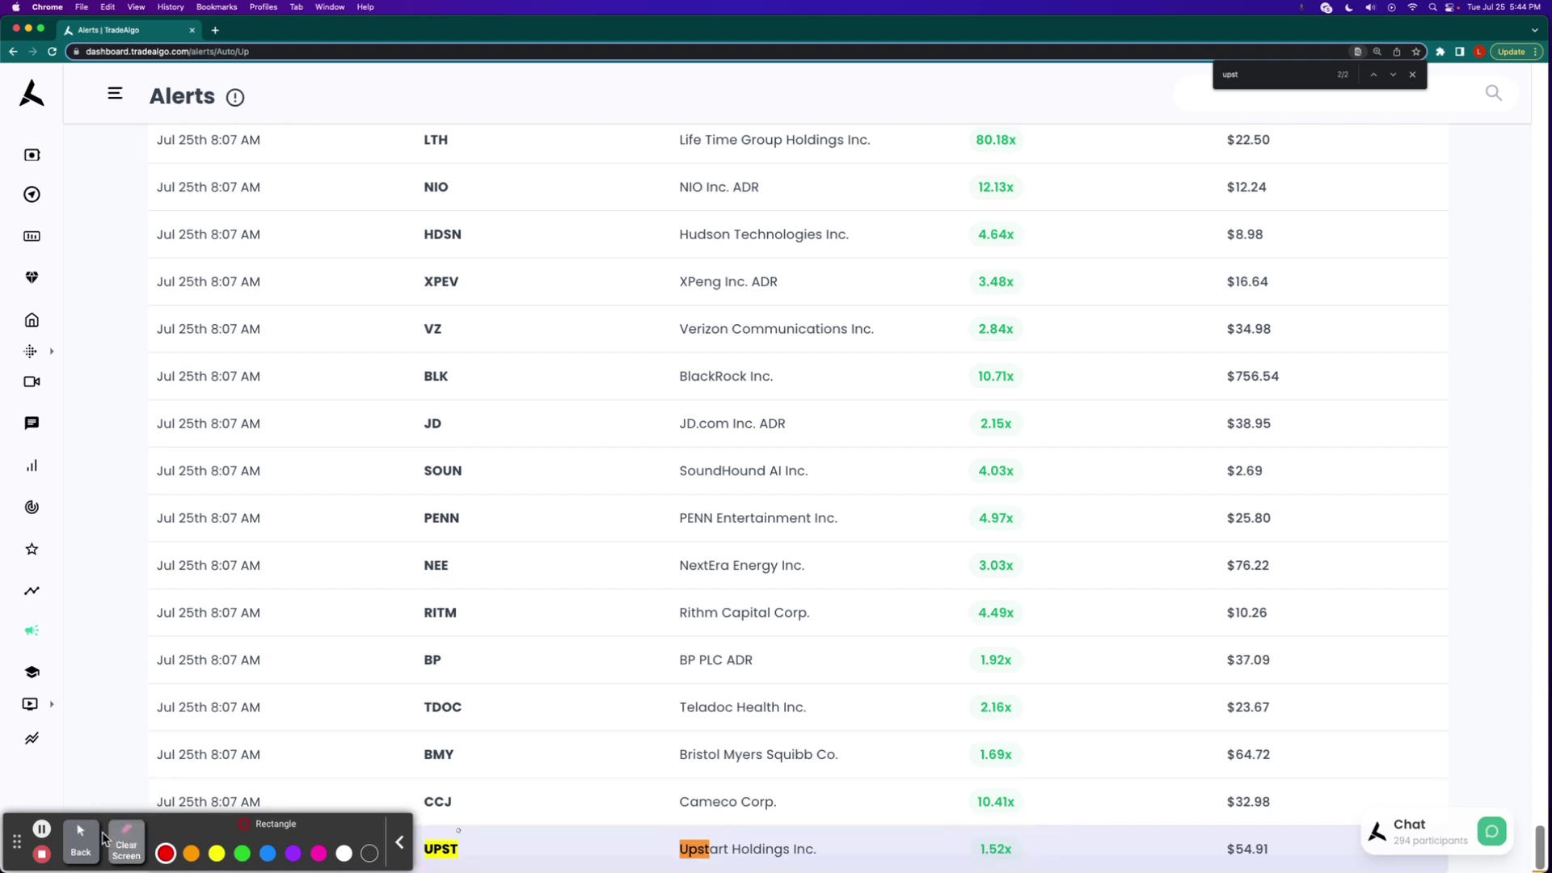
left_click(32, 350)
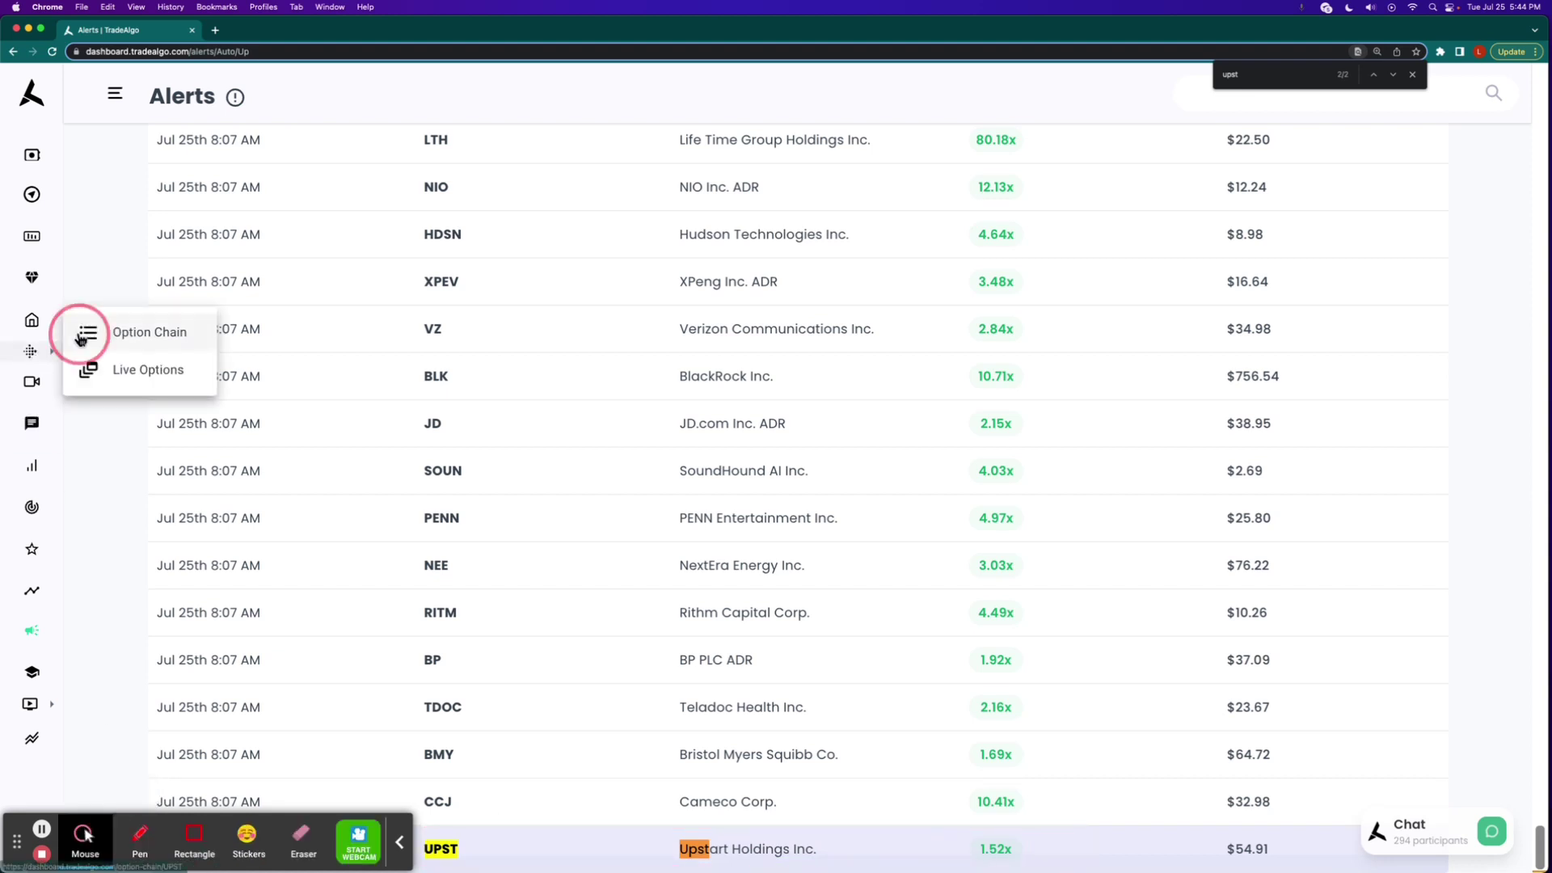
Open UPST's option chain and measure the UPST230728C62 call's +510.85% rise on its chart
left_click(80, 339)
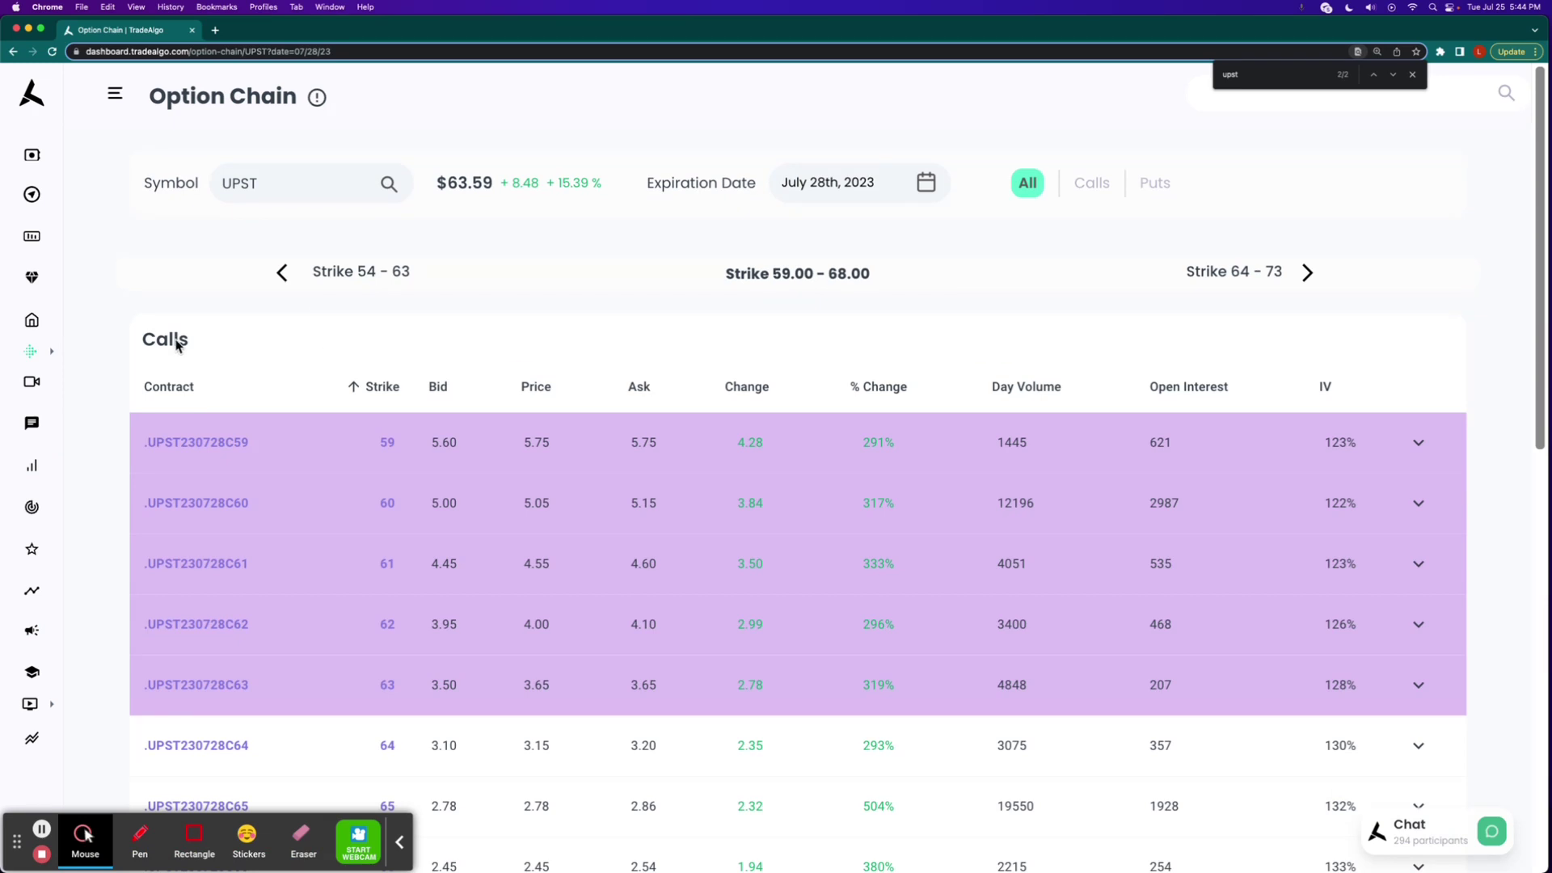
scroll(292, 491, "down", 2)
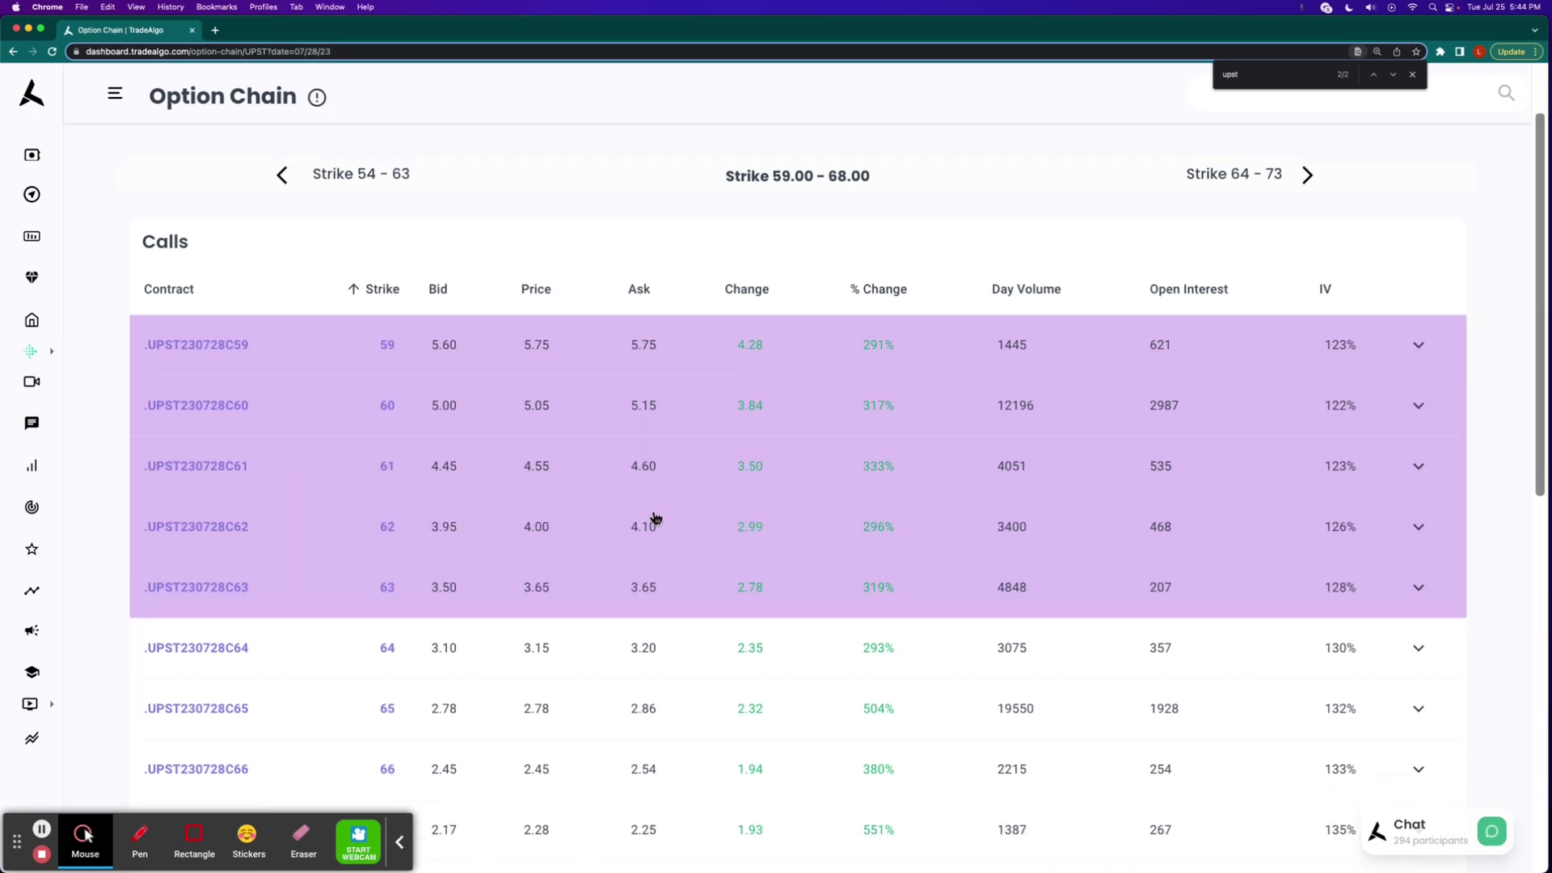
left_click(322, 533)
left_click(293, 583)
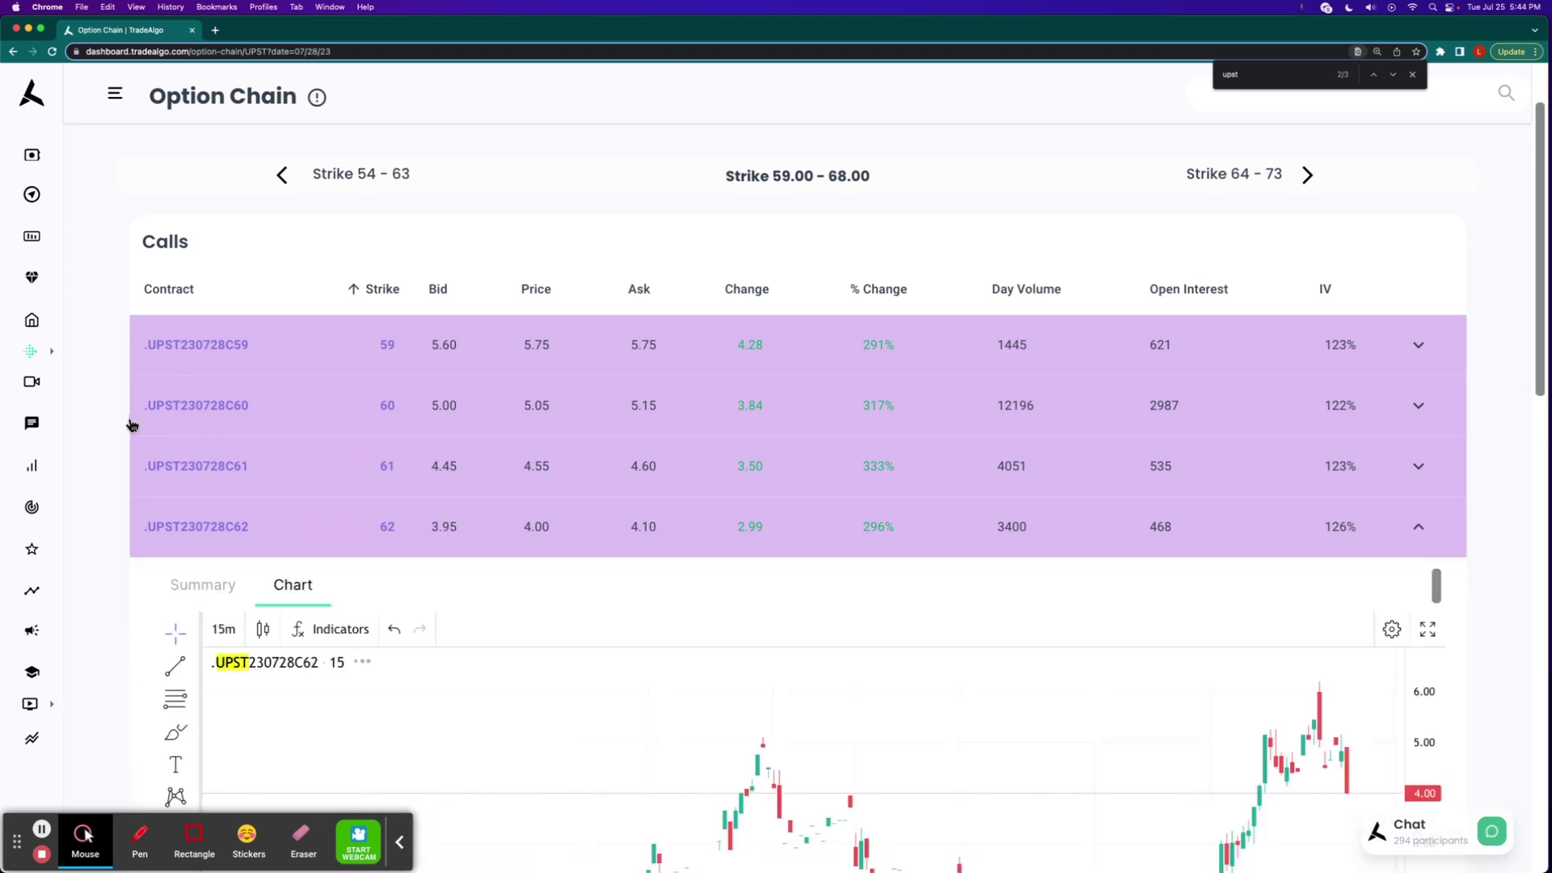
scroll(485, 486, "down", 3)
scroll(1092, 631, "up", 3)
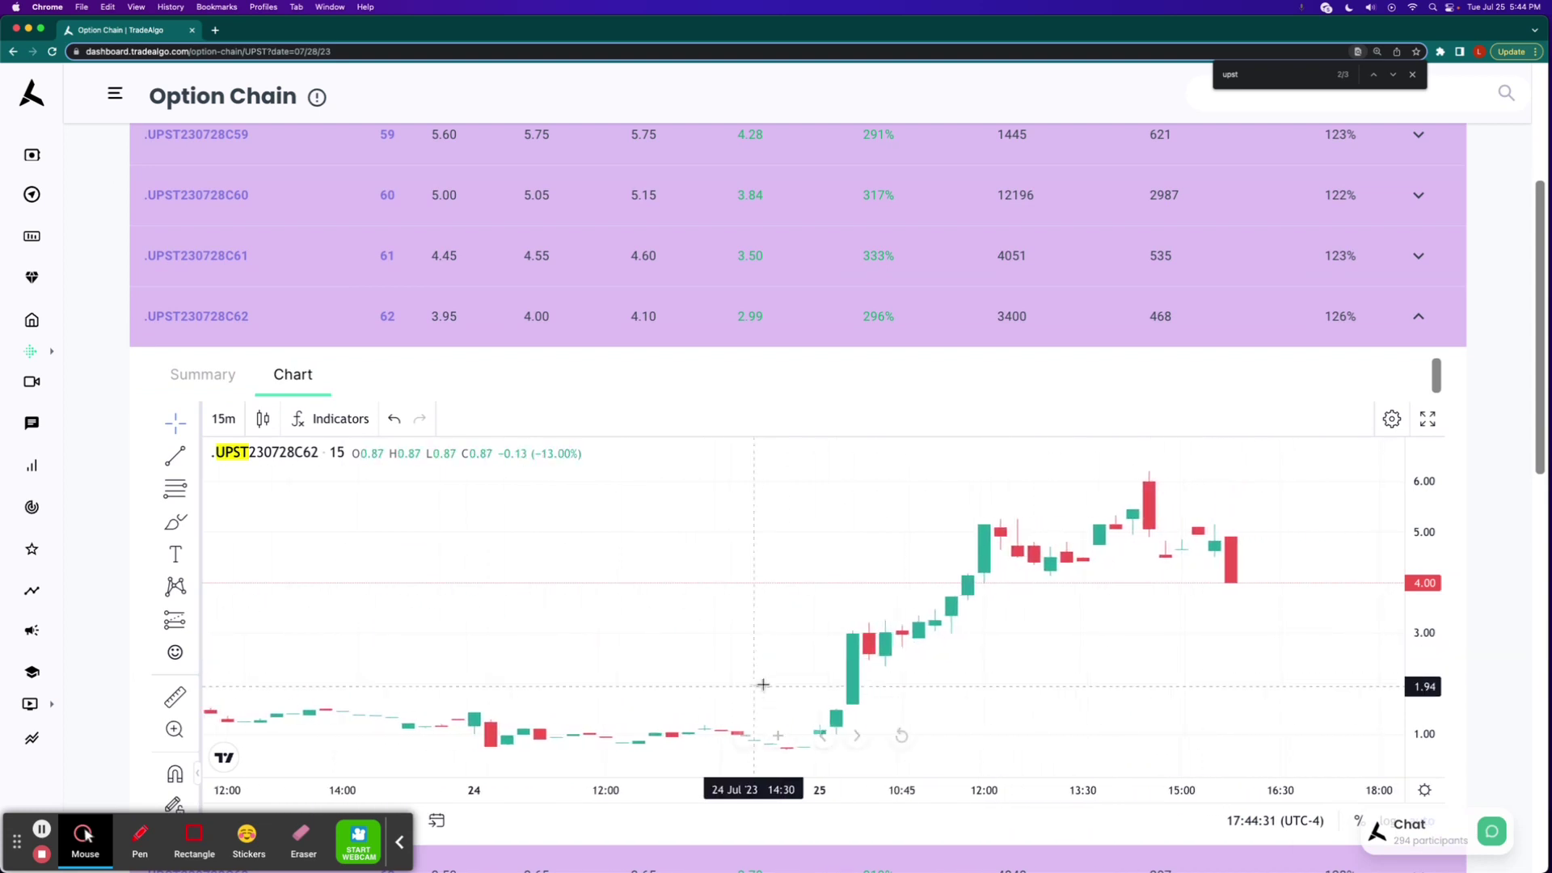
left_click_drag(762, 686, 374, 737)
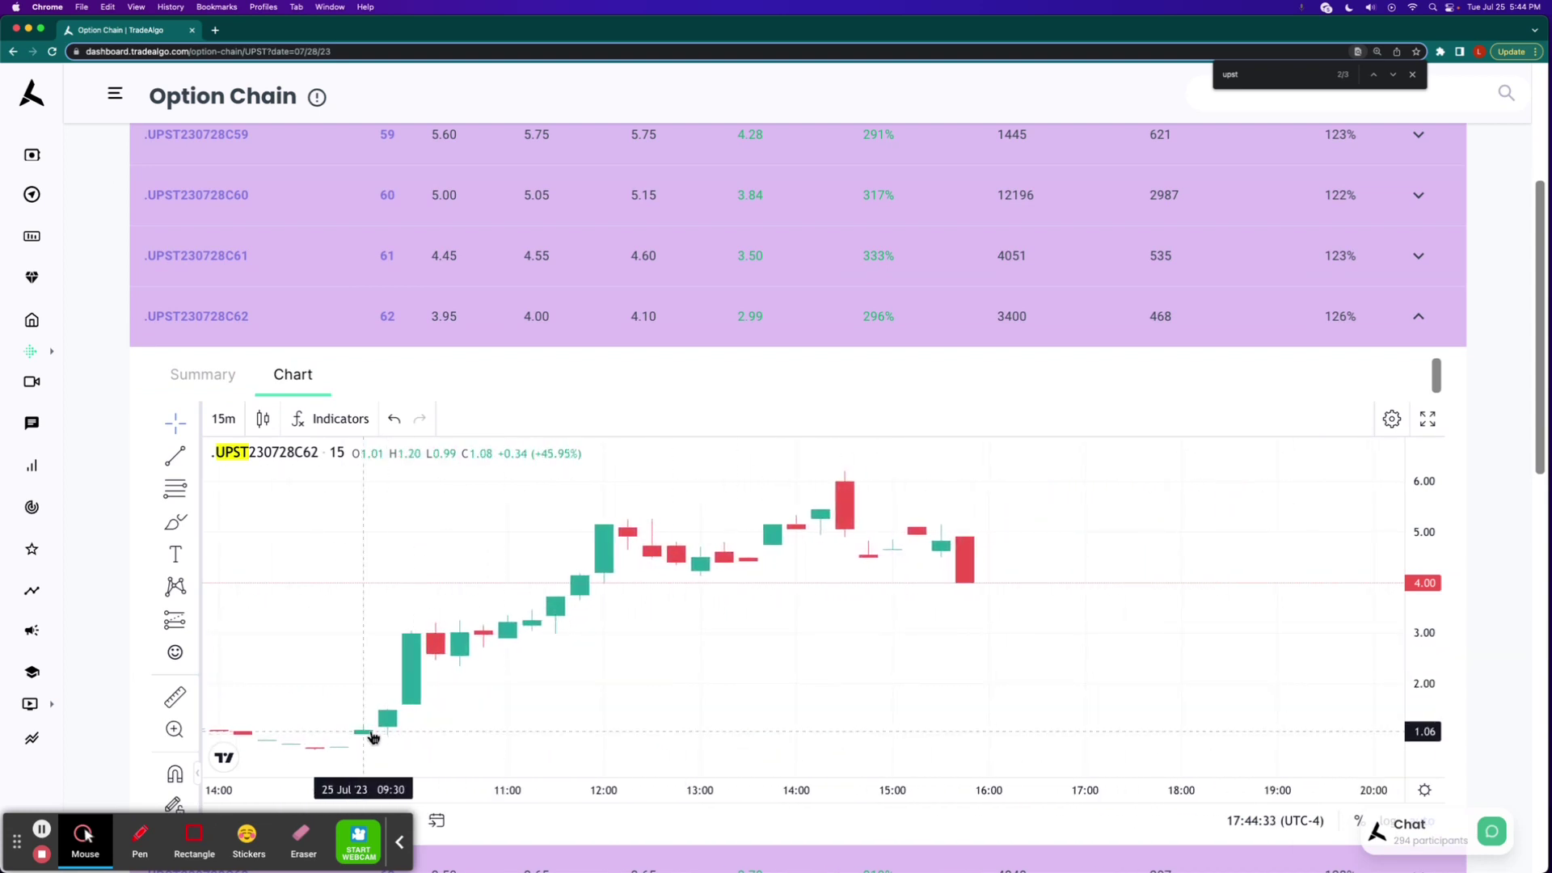
key("shift")
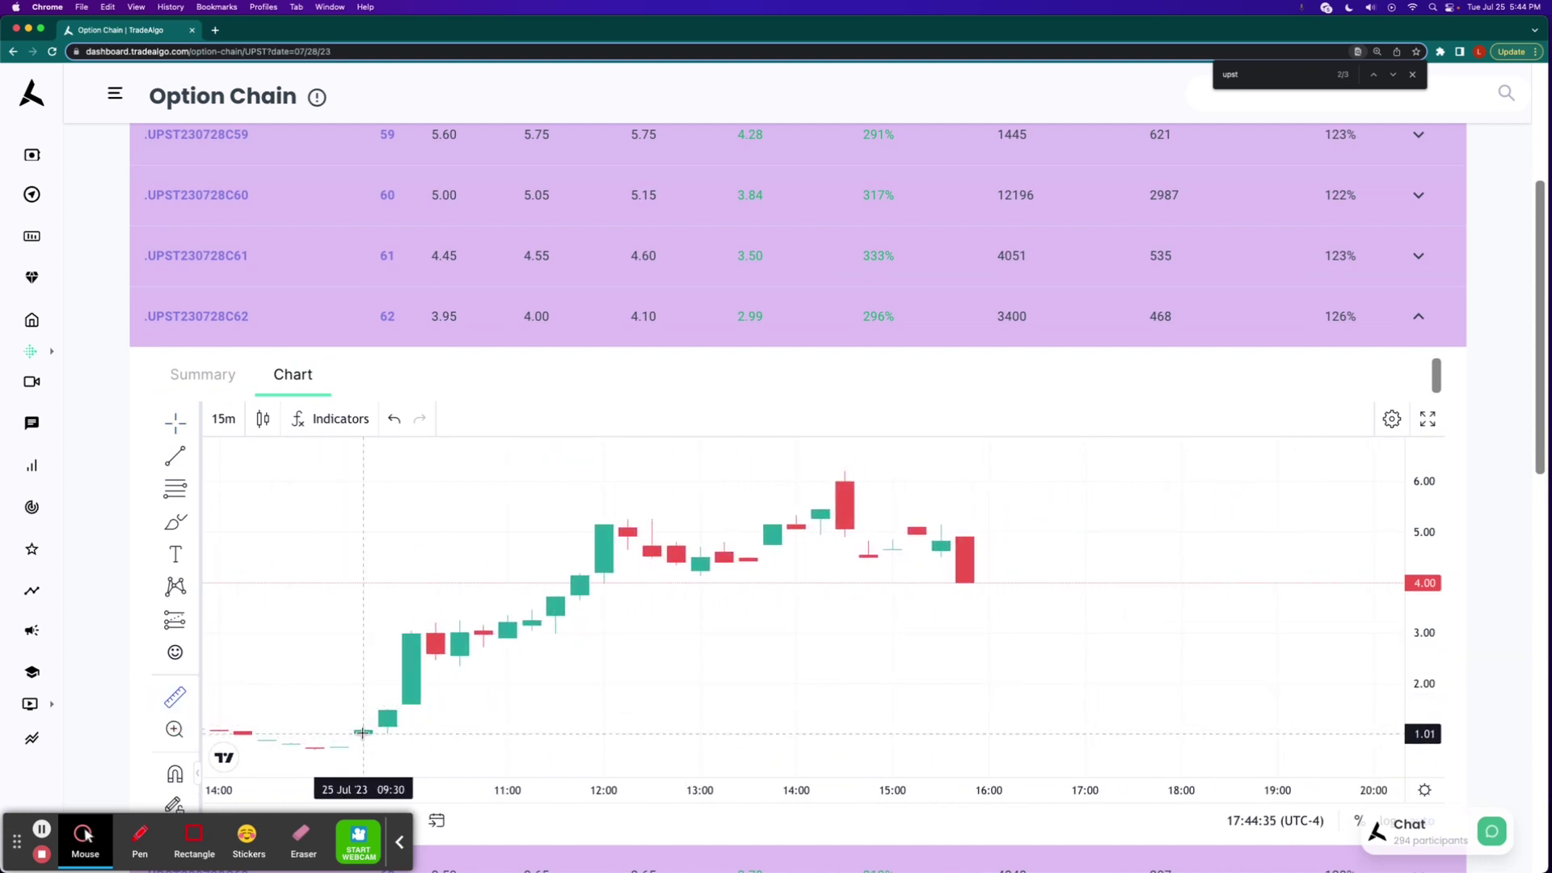
left_click_drag(363, 733, 847, 524)
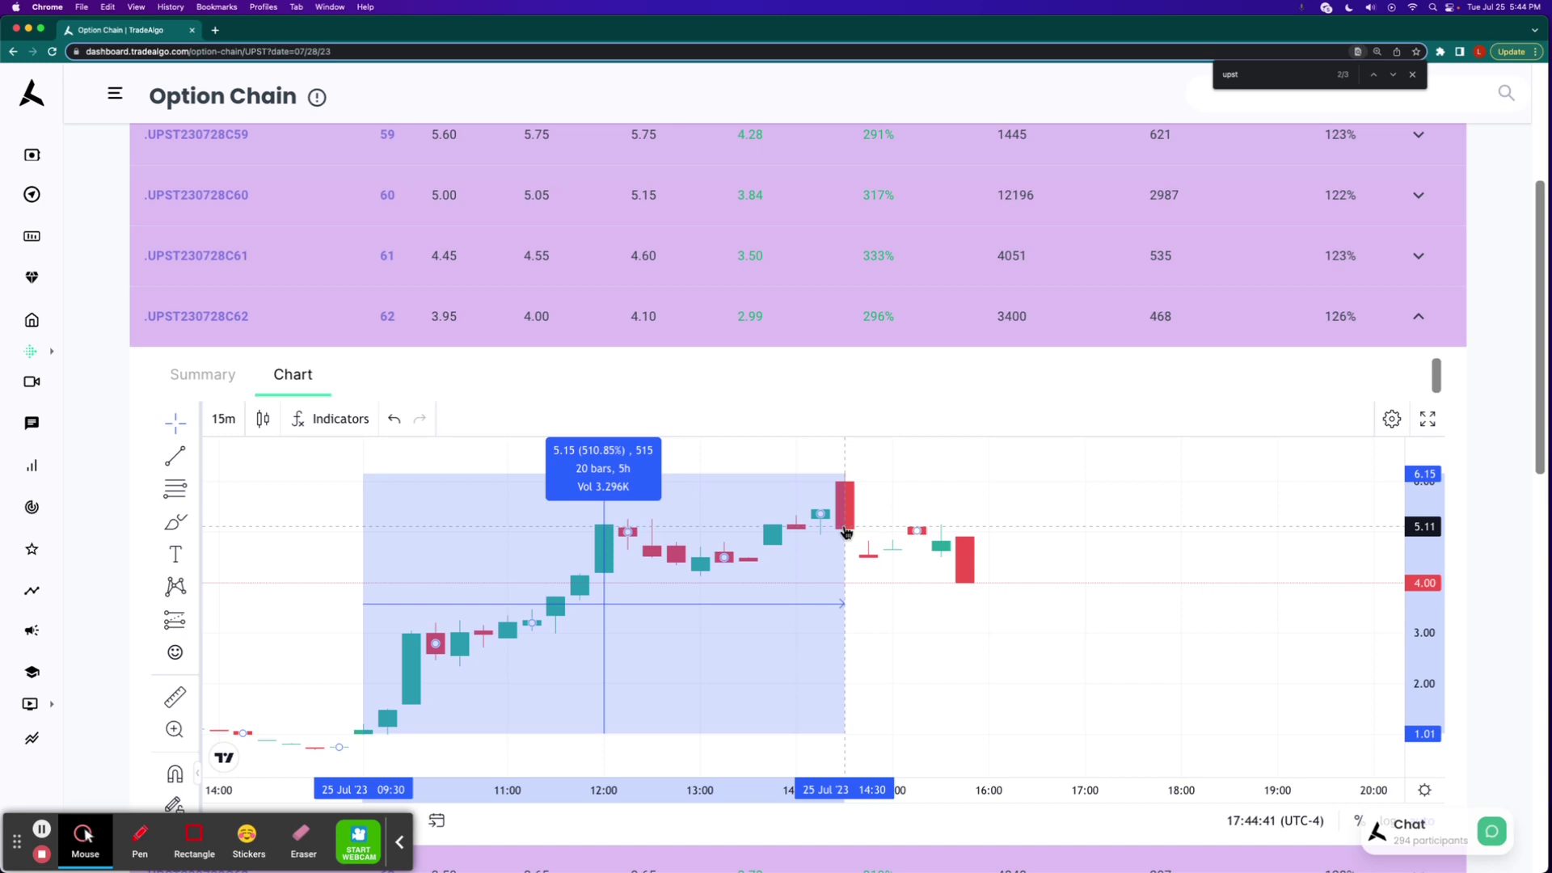
Cross out the measurement readout with the pen, then erase the X
left_click(140, 837)
left_click_drag(537, 427, 674, 500)
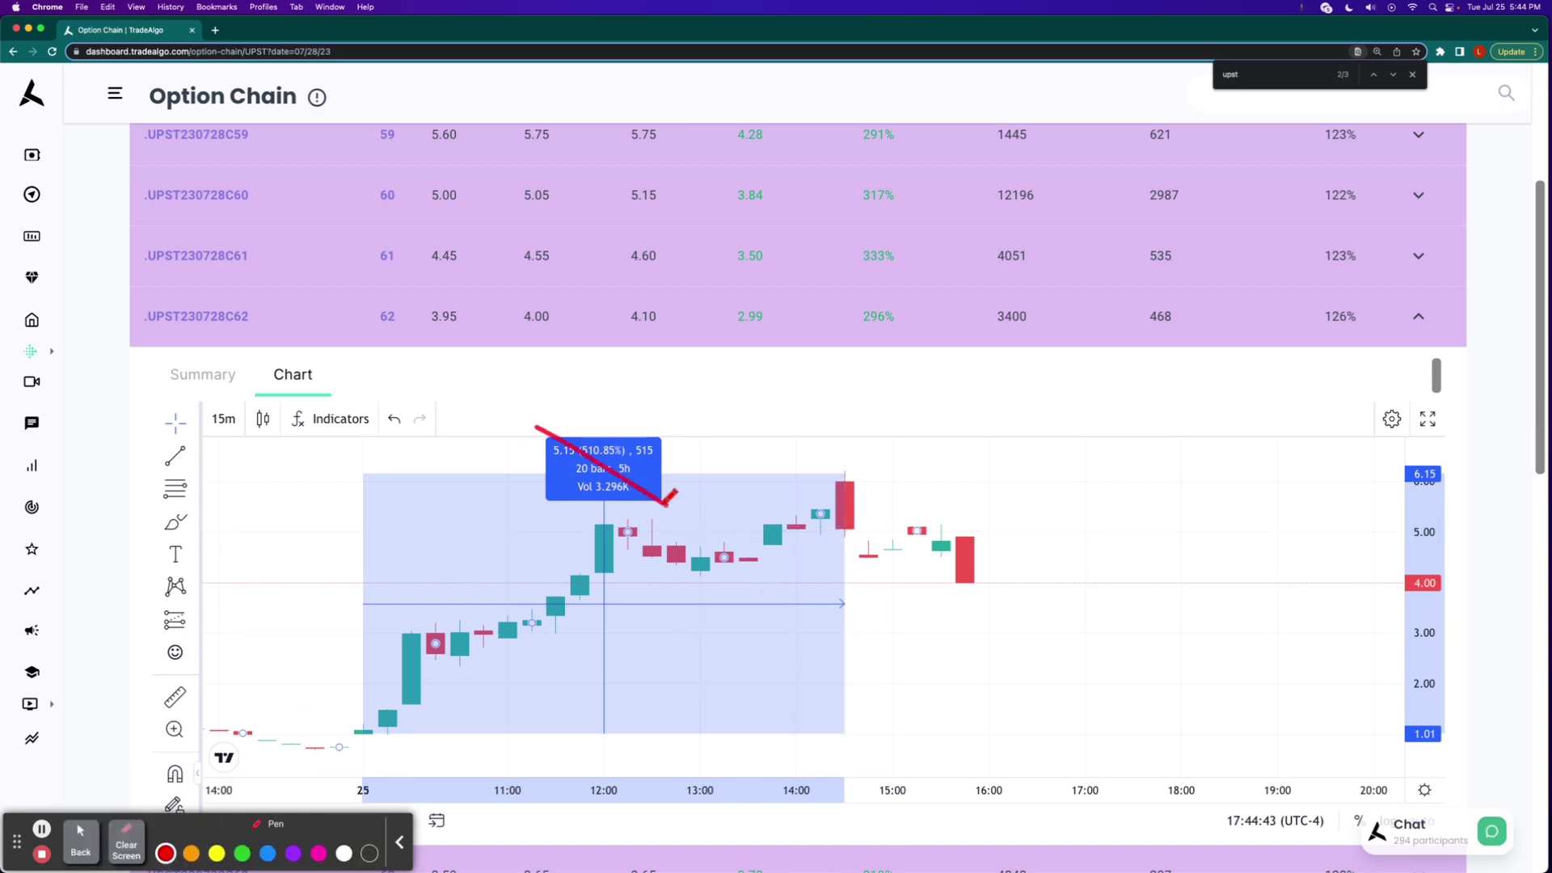
left_click_drag(667, 430, 533, 497)
left_click(127, 837)
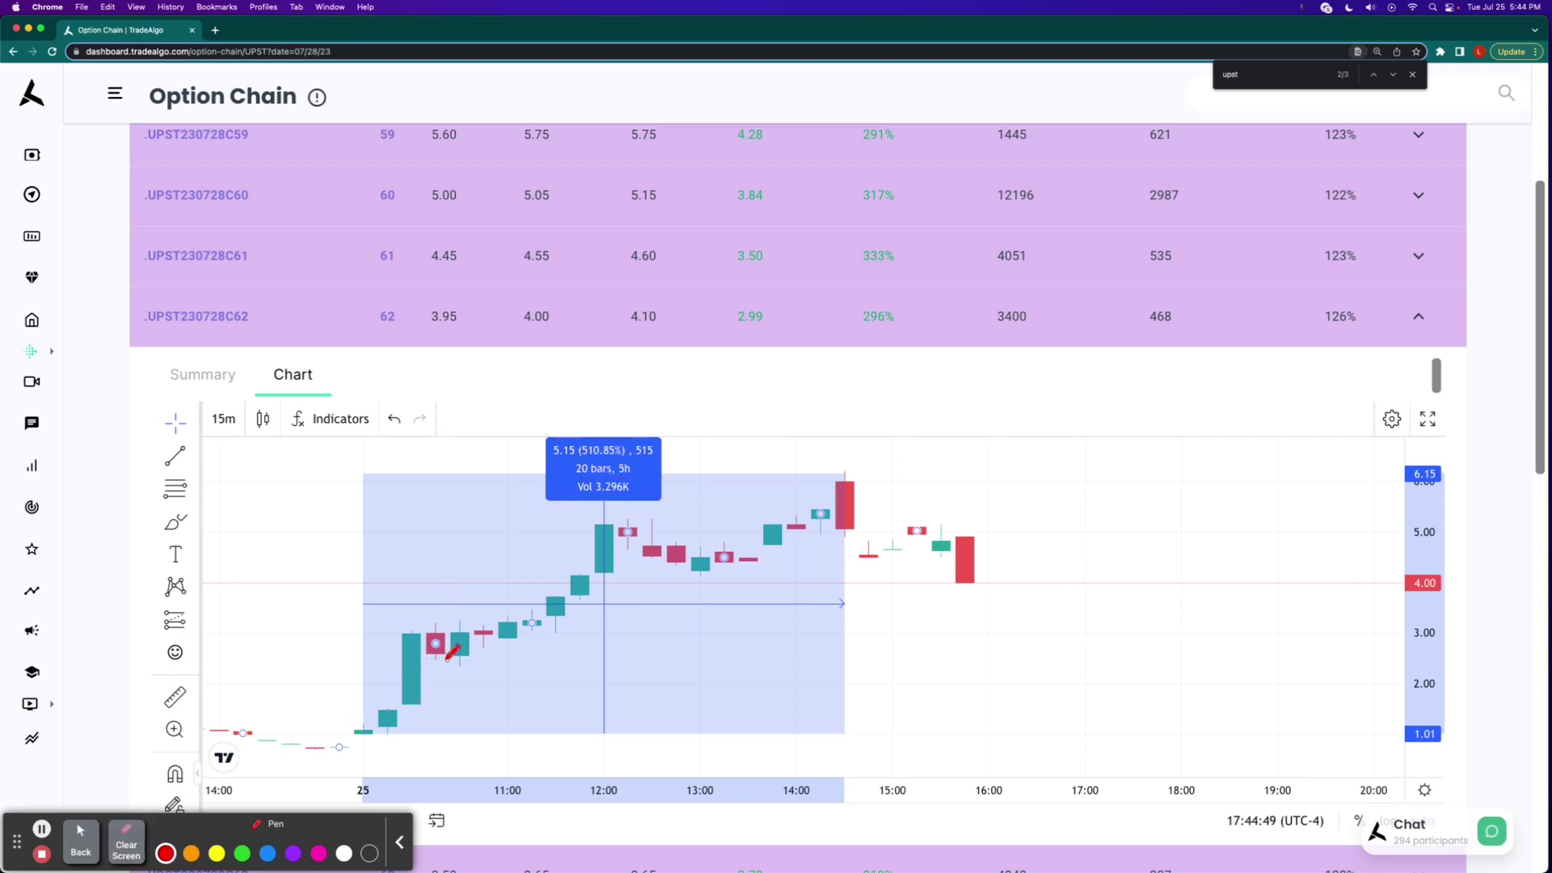
Mark two rally candles, connect them, trace the uptrend, then wipe the drawings
left_click_drag(454, 652, 461, 661)
left_click_drag(605, 551, 591, 558)
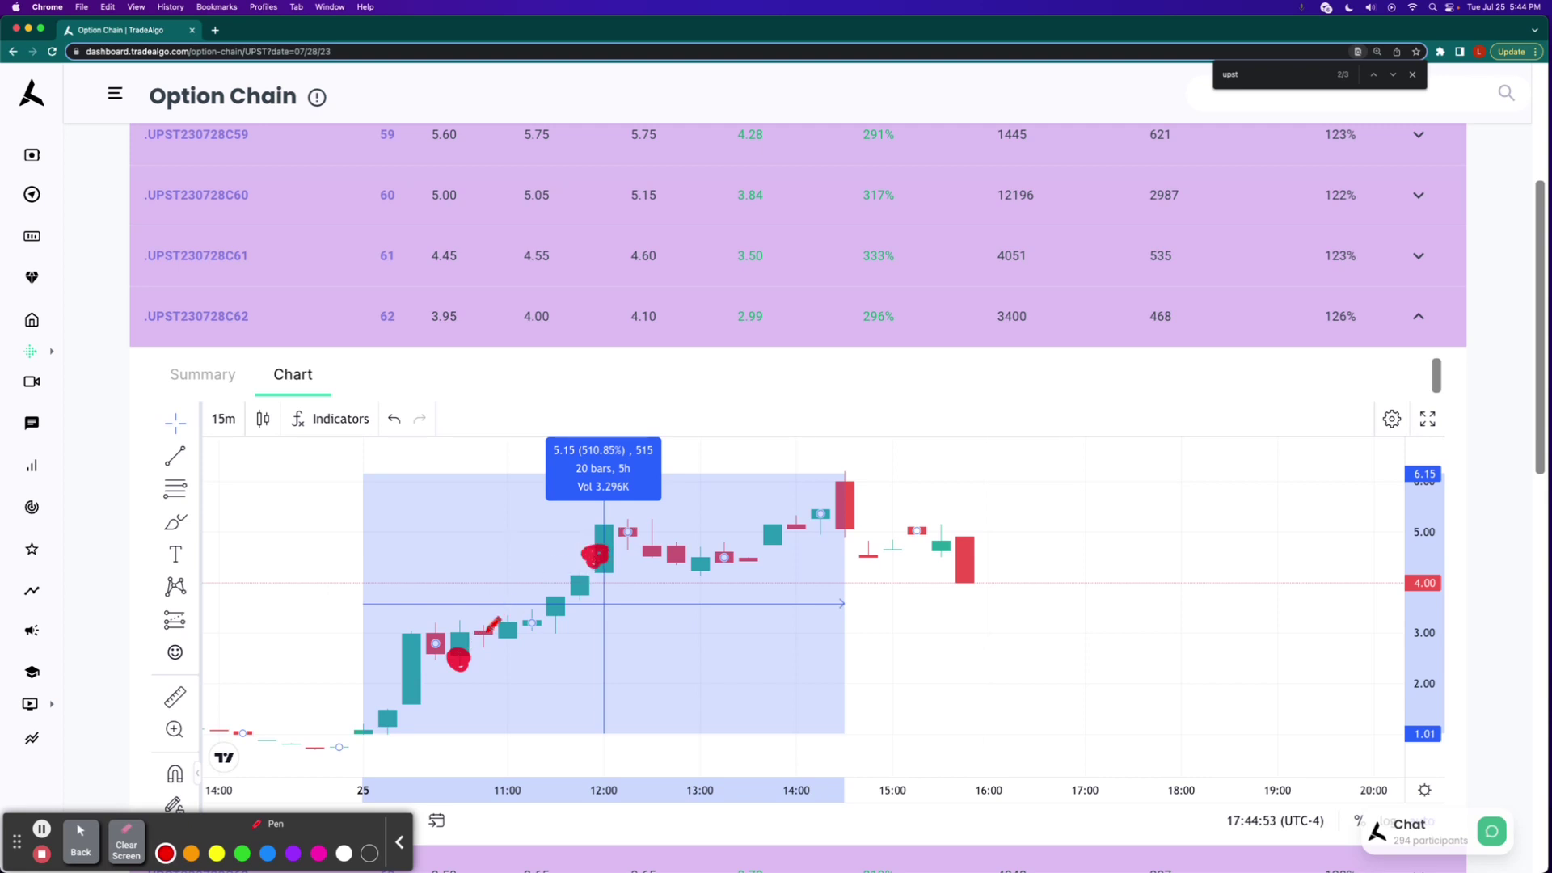
left_click_drag(473, 652, 604, 555)
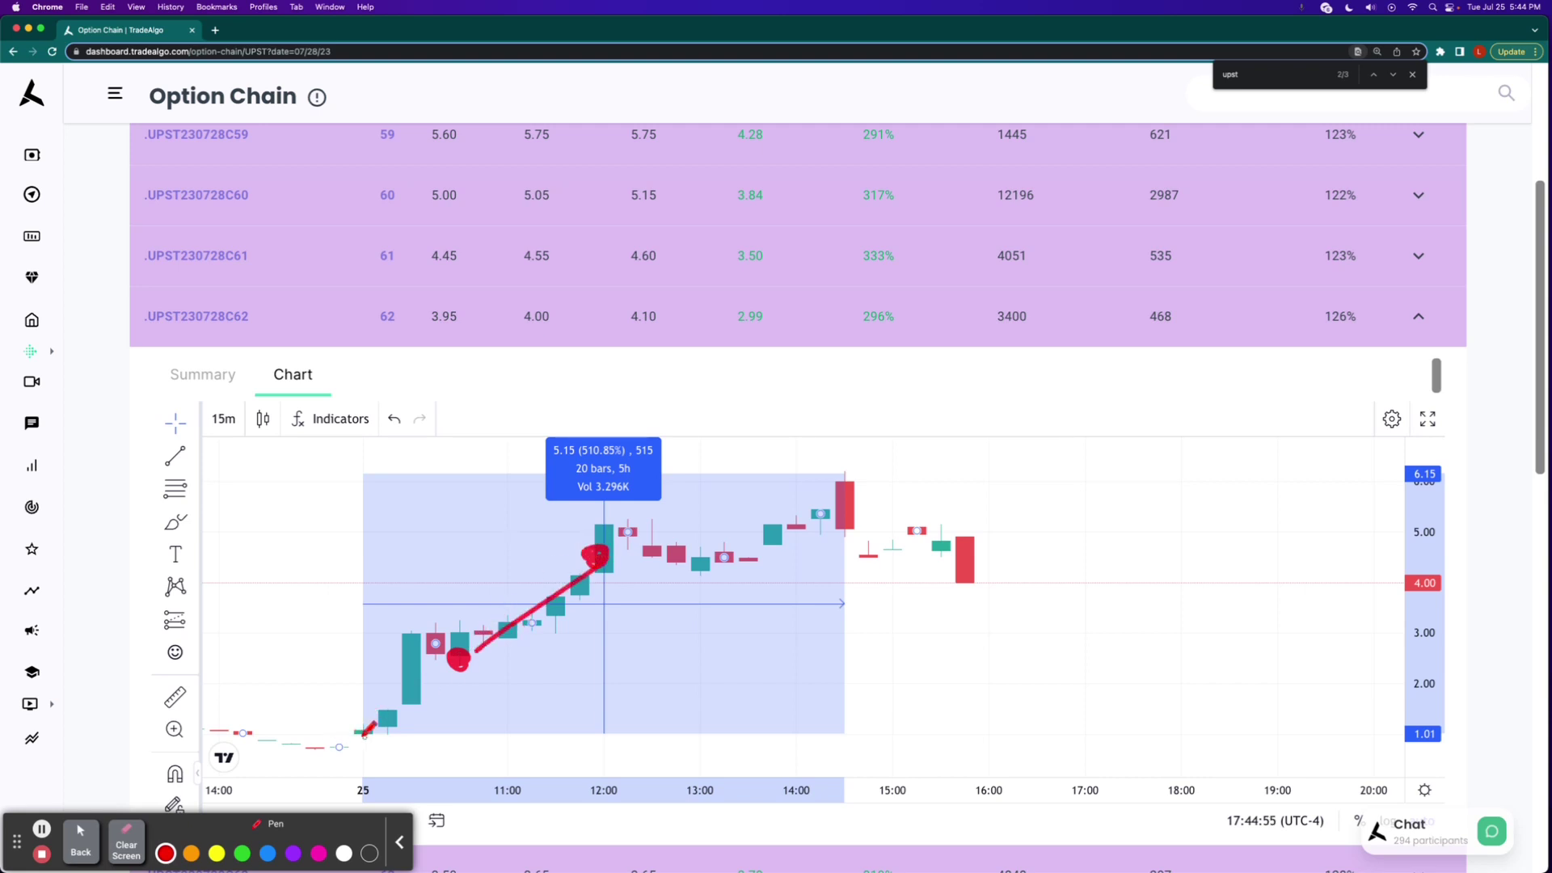
mouse_move(359, 732)
left_mouse_down()
mouse_move(686, 607)
mouse_move(849, 479)
left_mouse_up()
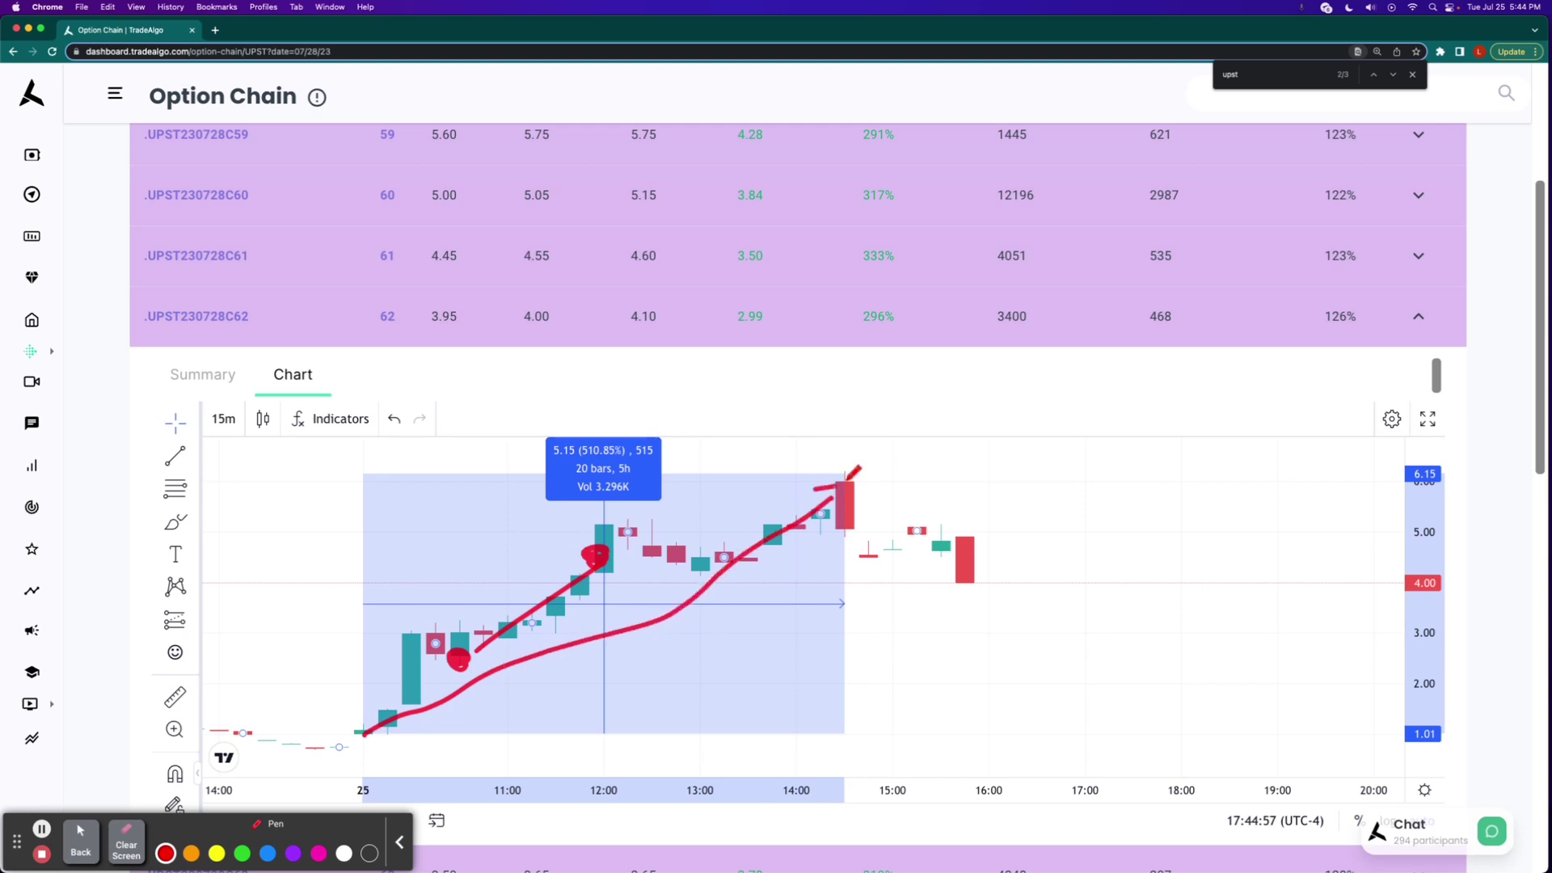
left_click(127, 837)
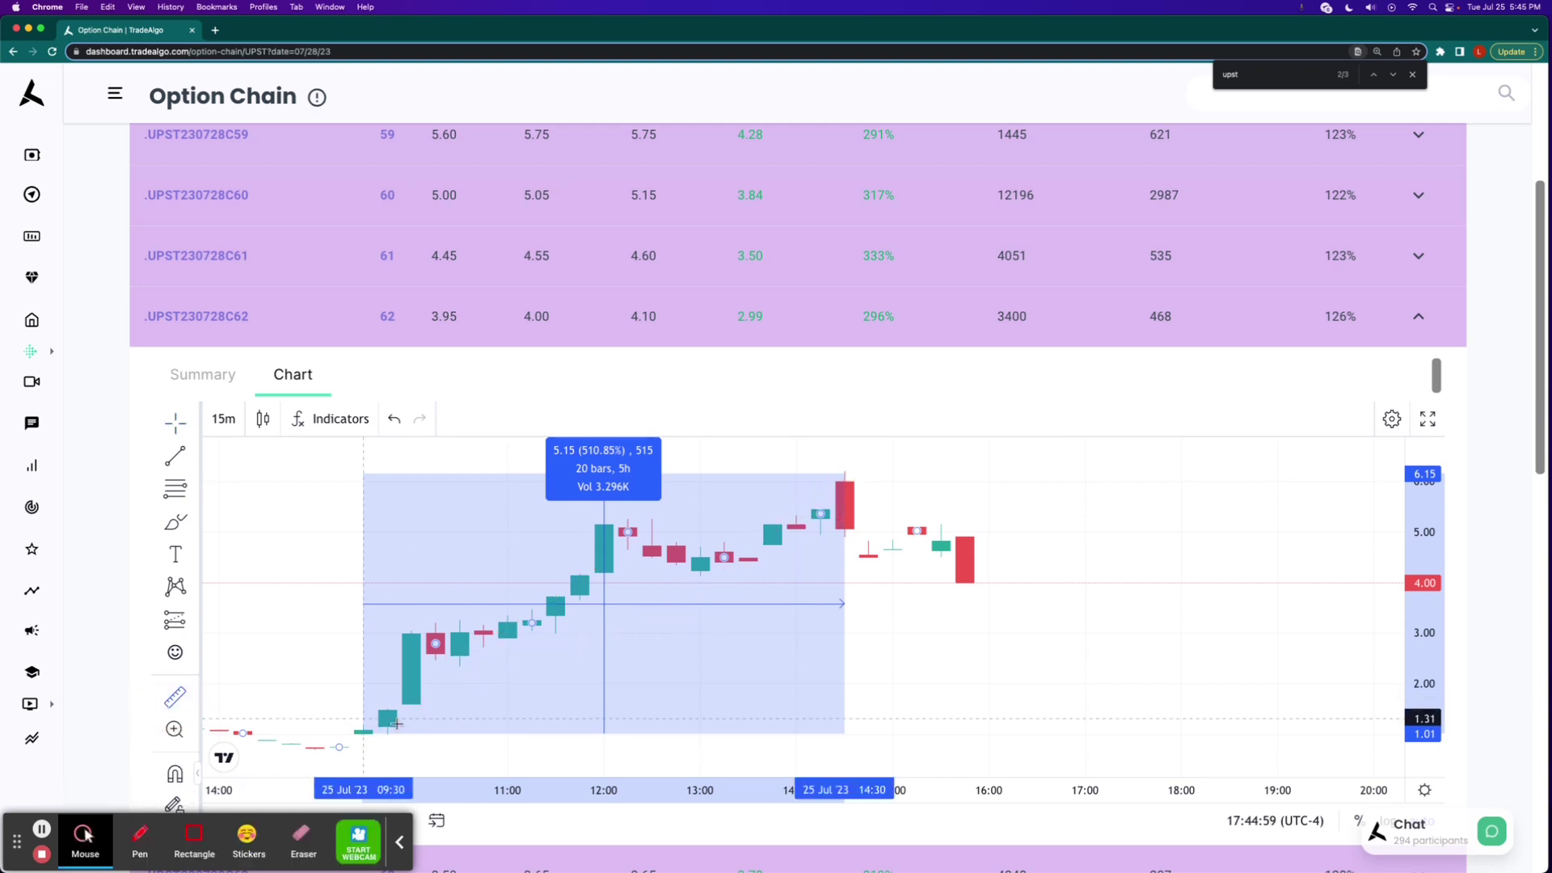
Measure and remove a short move near the open, then circle the breakout candle
mouse_move(410, 701)
left_mouse_down()
mouse_move(578, 604)
mouse_move(531, 628)
left_mouse_up()
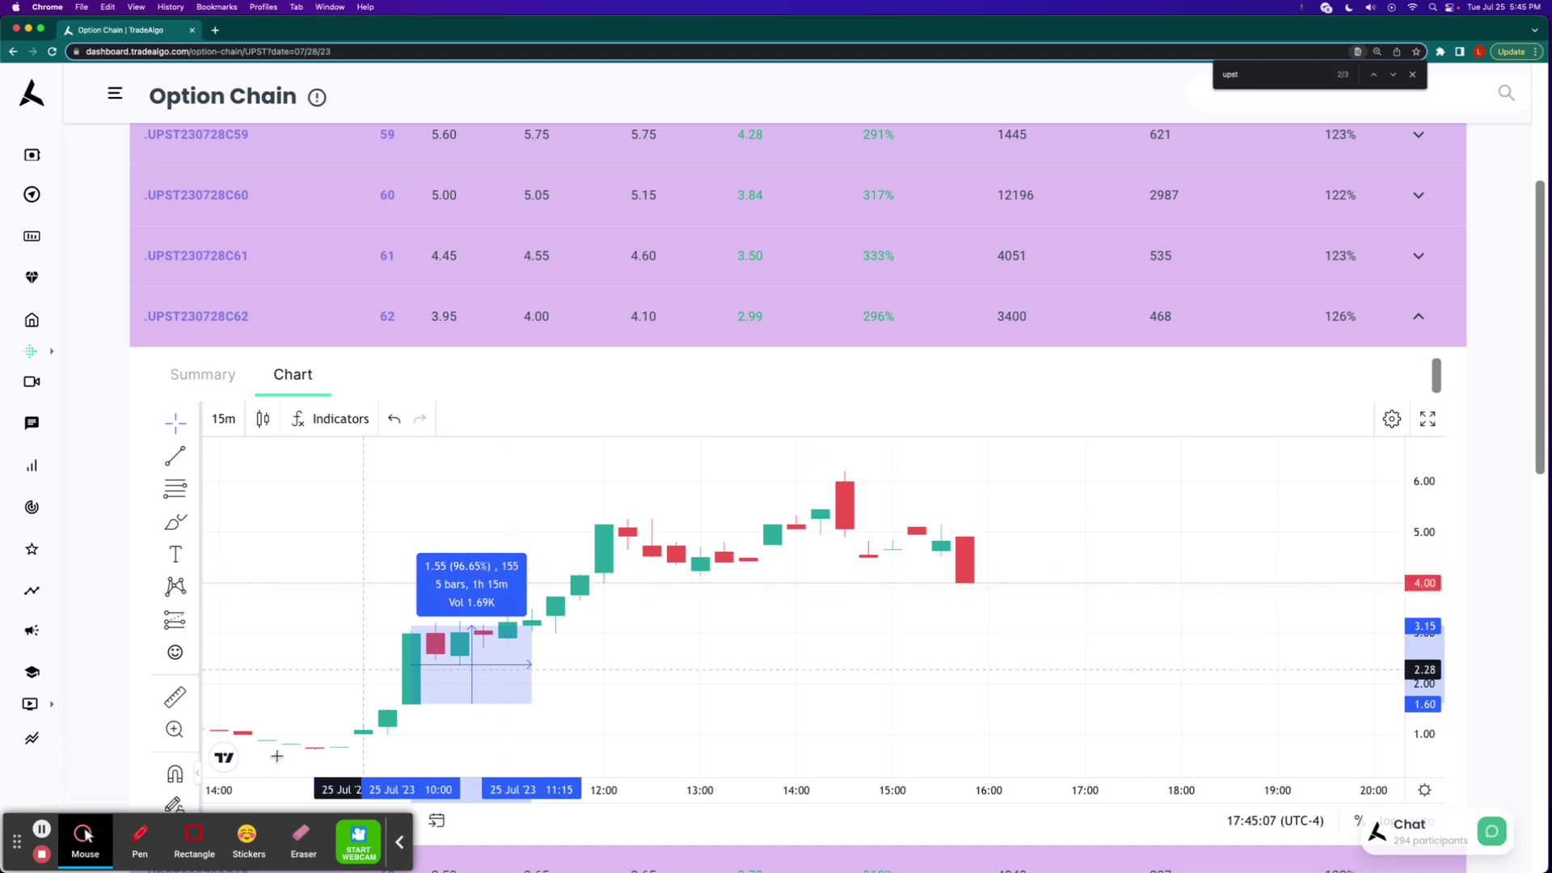
left_click(352, 680)
left_click(139, 835)
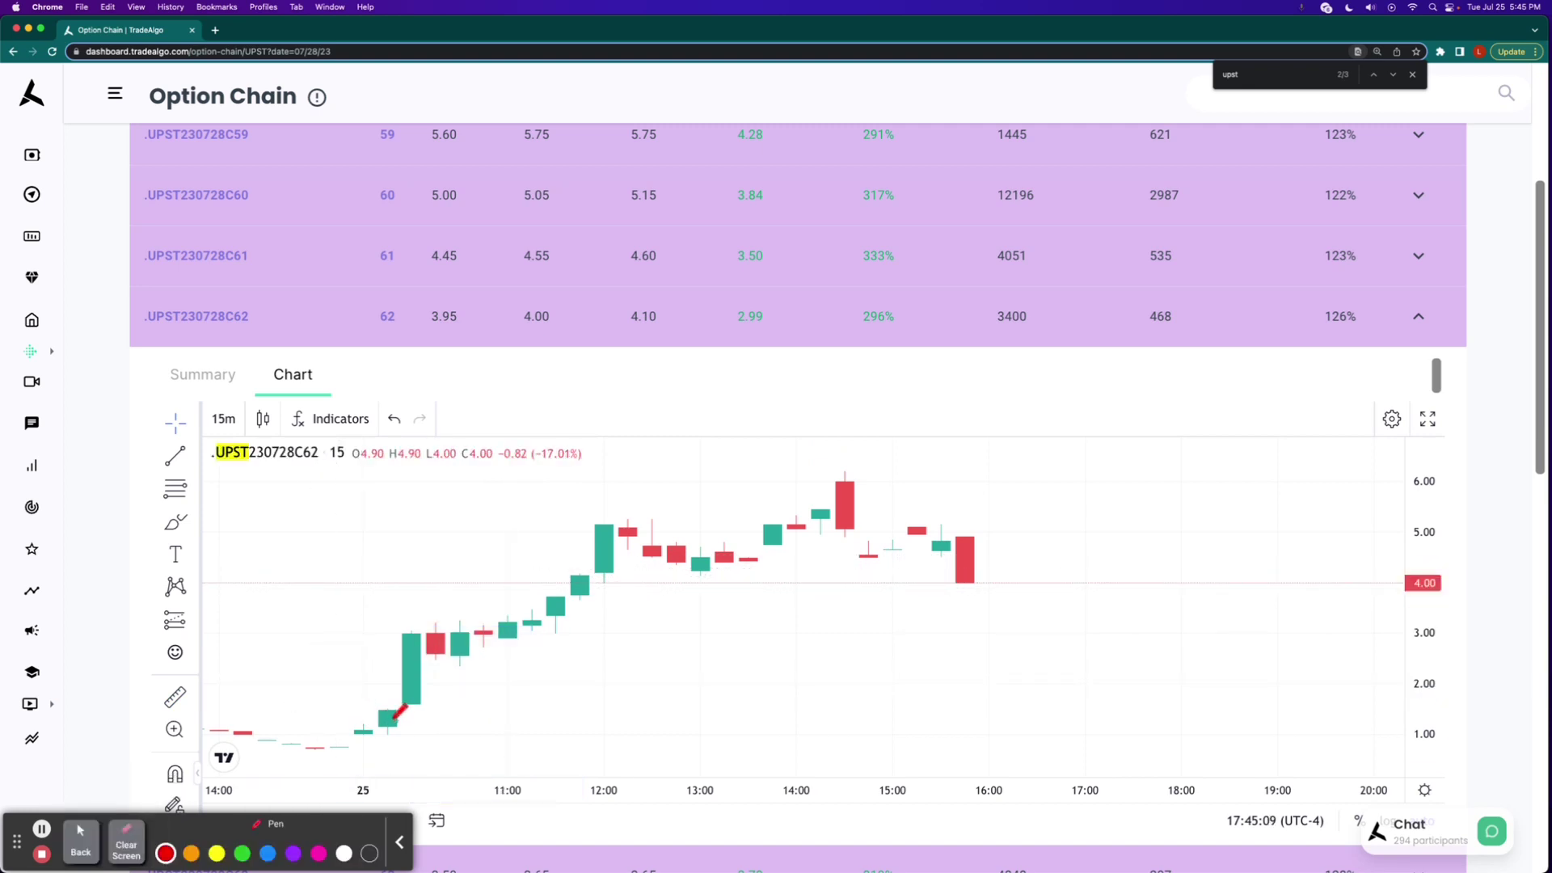
mouse_move(390, 698)
left_mouse_down()
mouse_move(389, 743)
mouse_move(349, 683)
left_mouse_up()
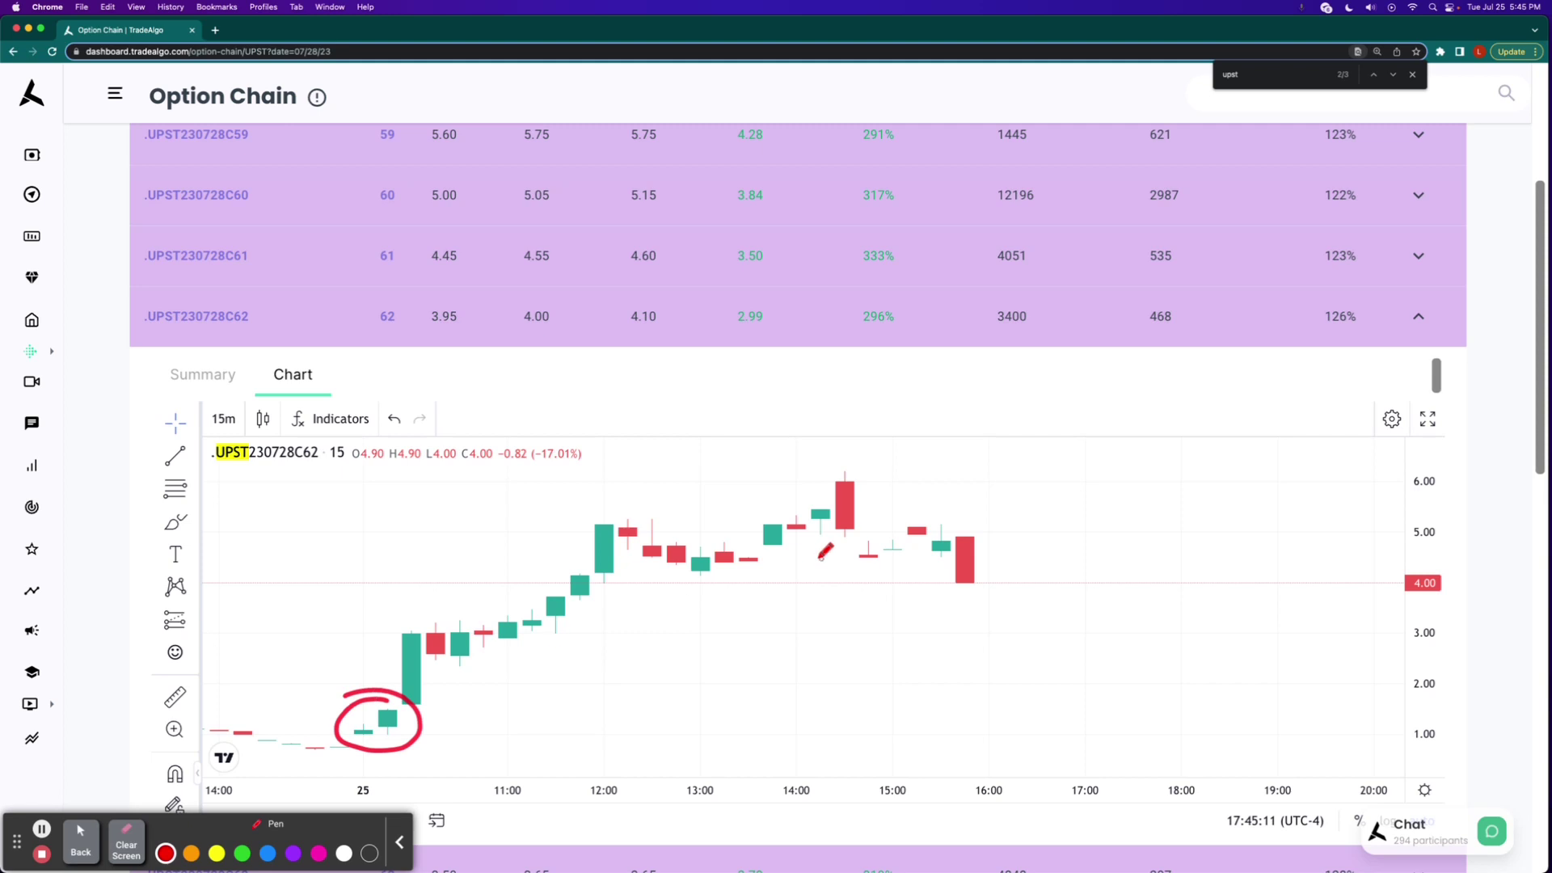
Cross out the later pullback candles, arrow the rally, clear the markup, and return to the dashboard
left_click_drag(847, 476, 1005, 626)
left_click_drag(997, 495, 792, 621)
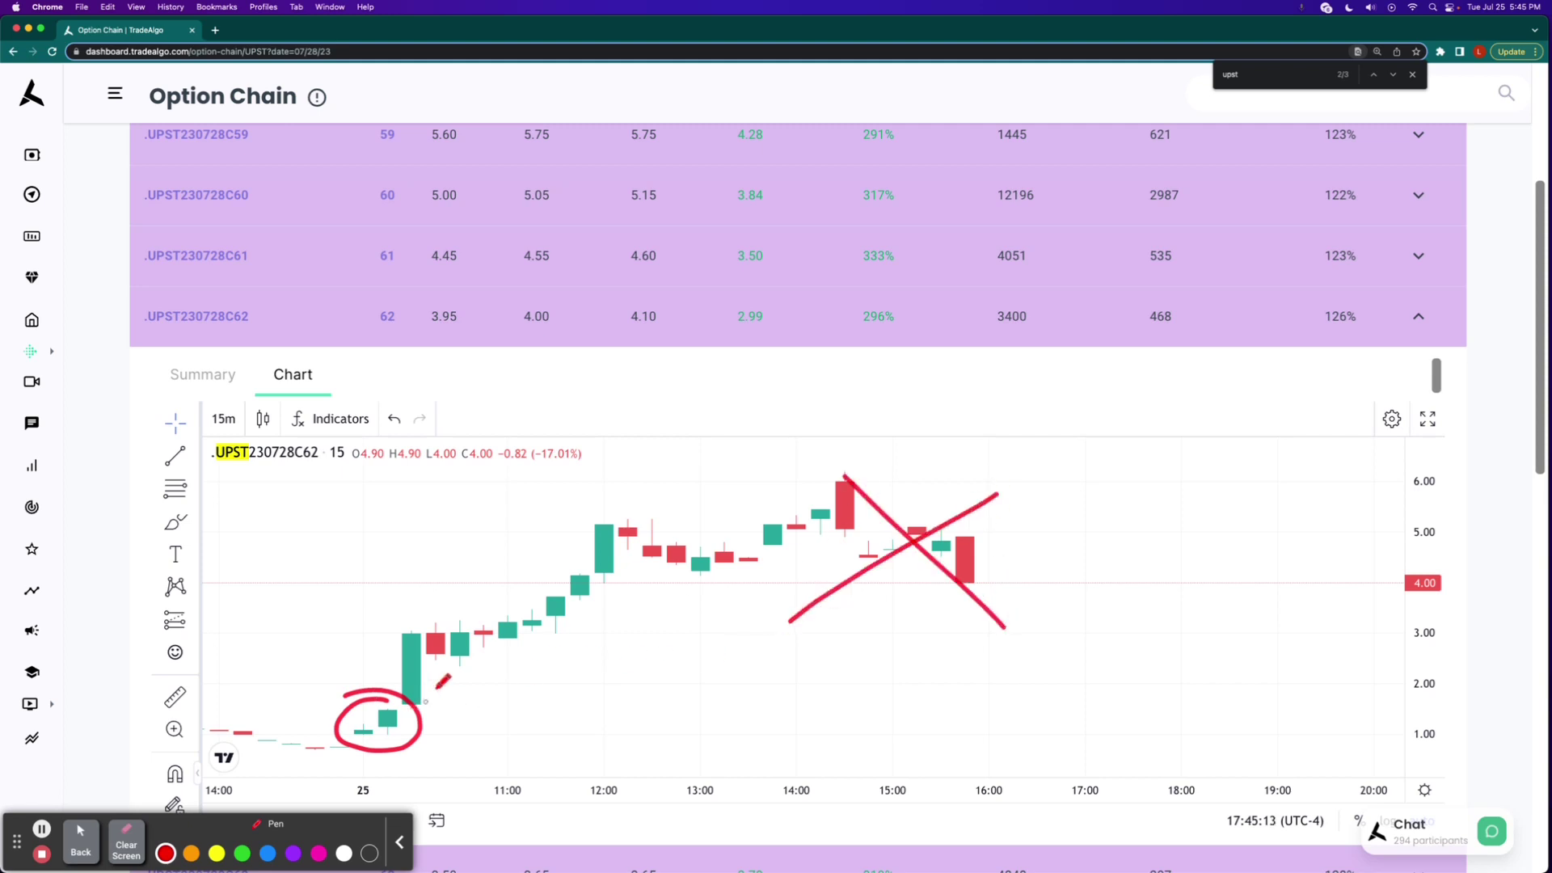
mouse_move(486, 649)
left_mouse_down()
mouse_move(834, 435)
mouse_move(810, 501)
left_mouse_up()
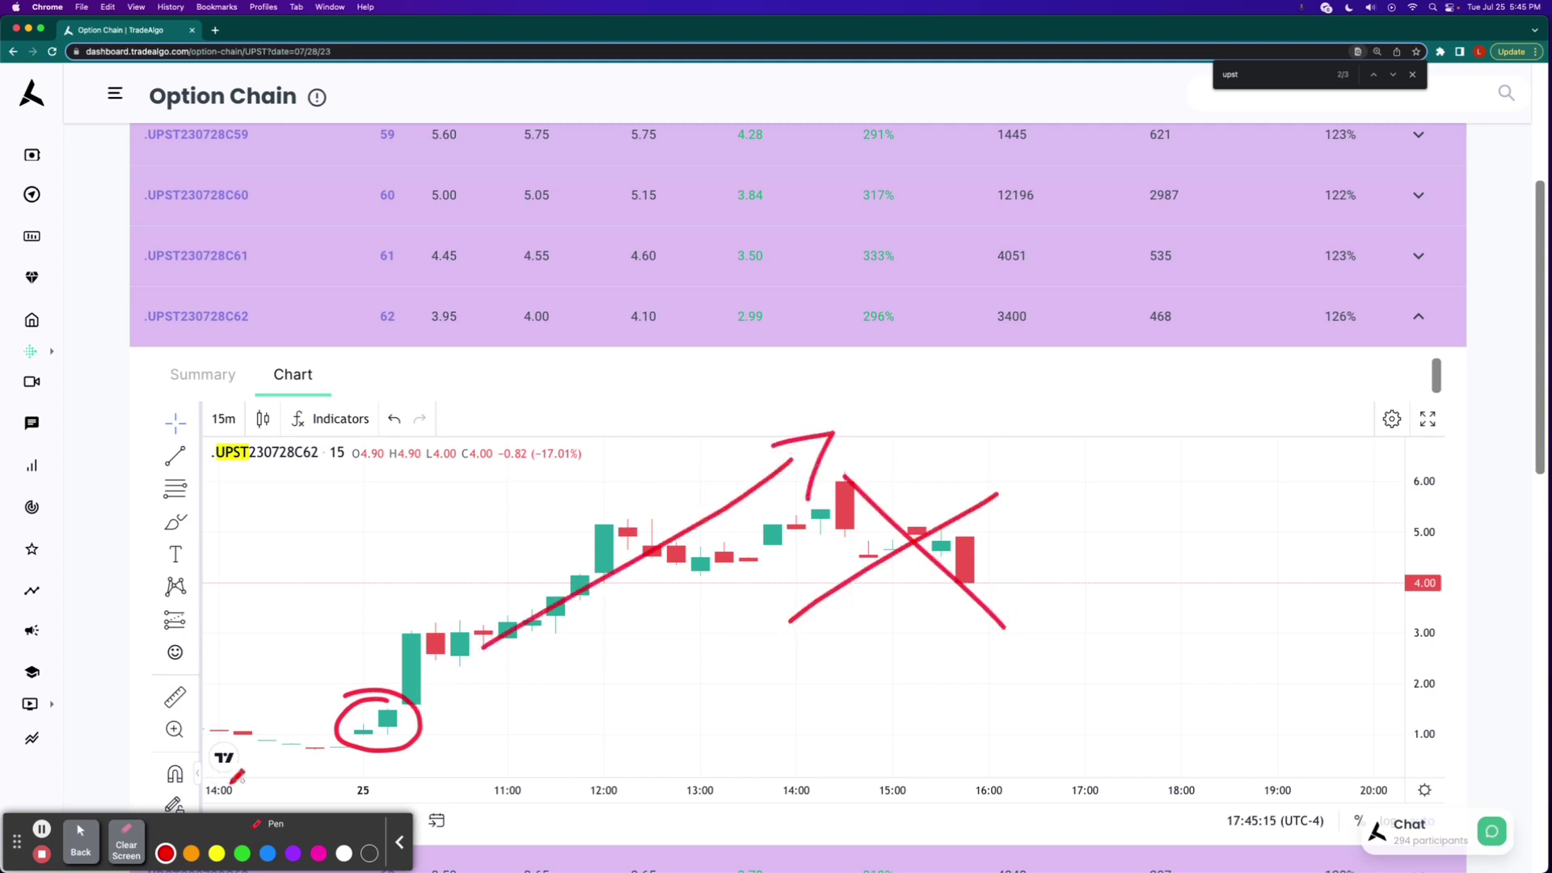
left_click(125, 836)
left_click(33, 97)
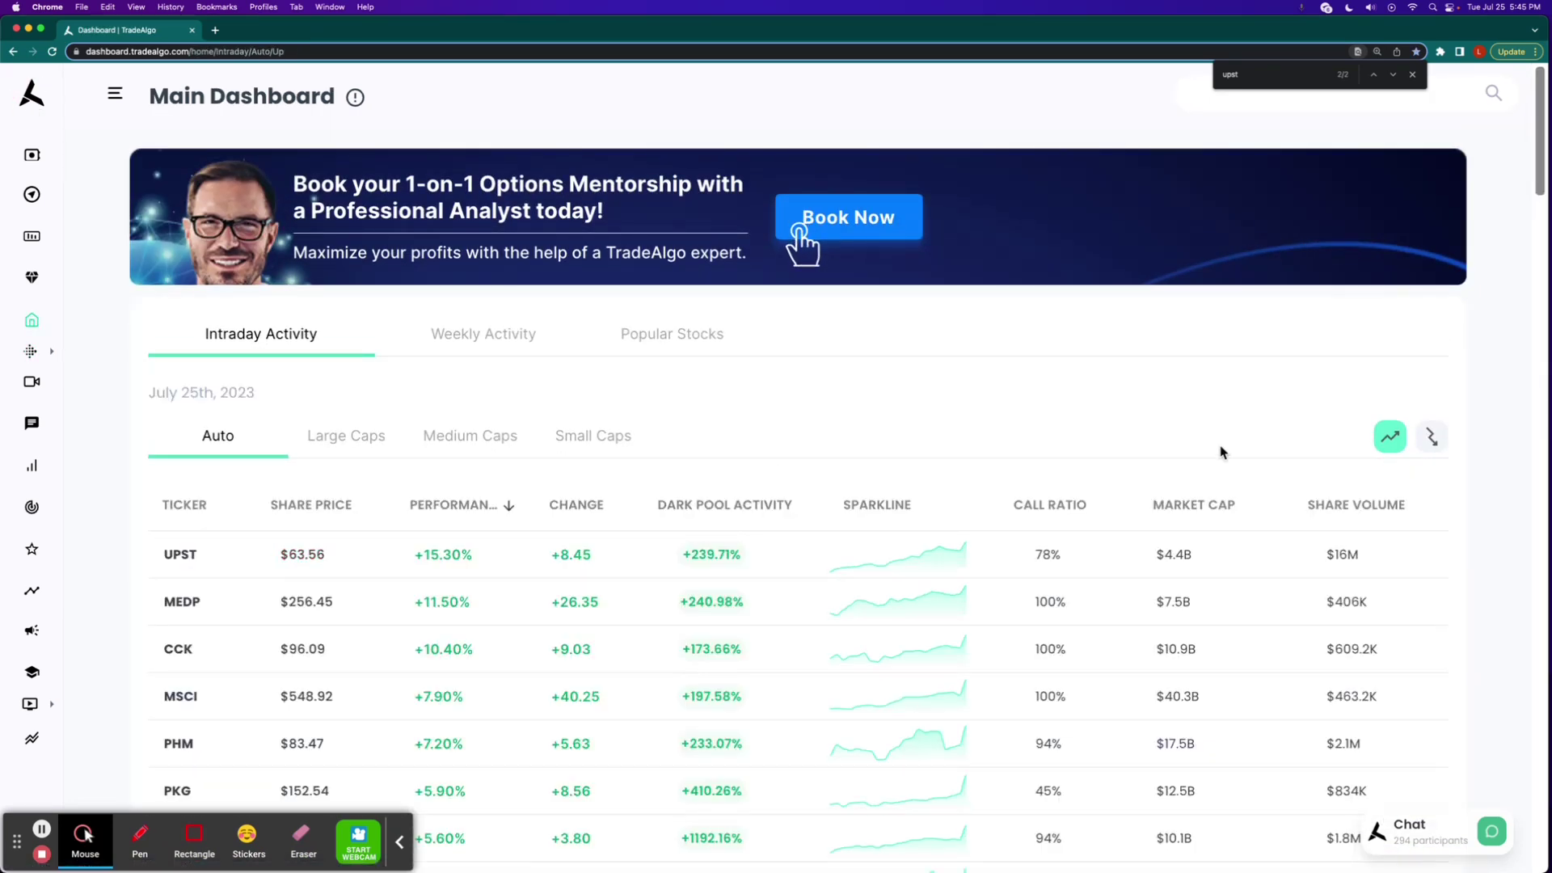
Show declining large caps and box the LW and SPOT rows and their dark pool values
left_click(1433, 436)
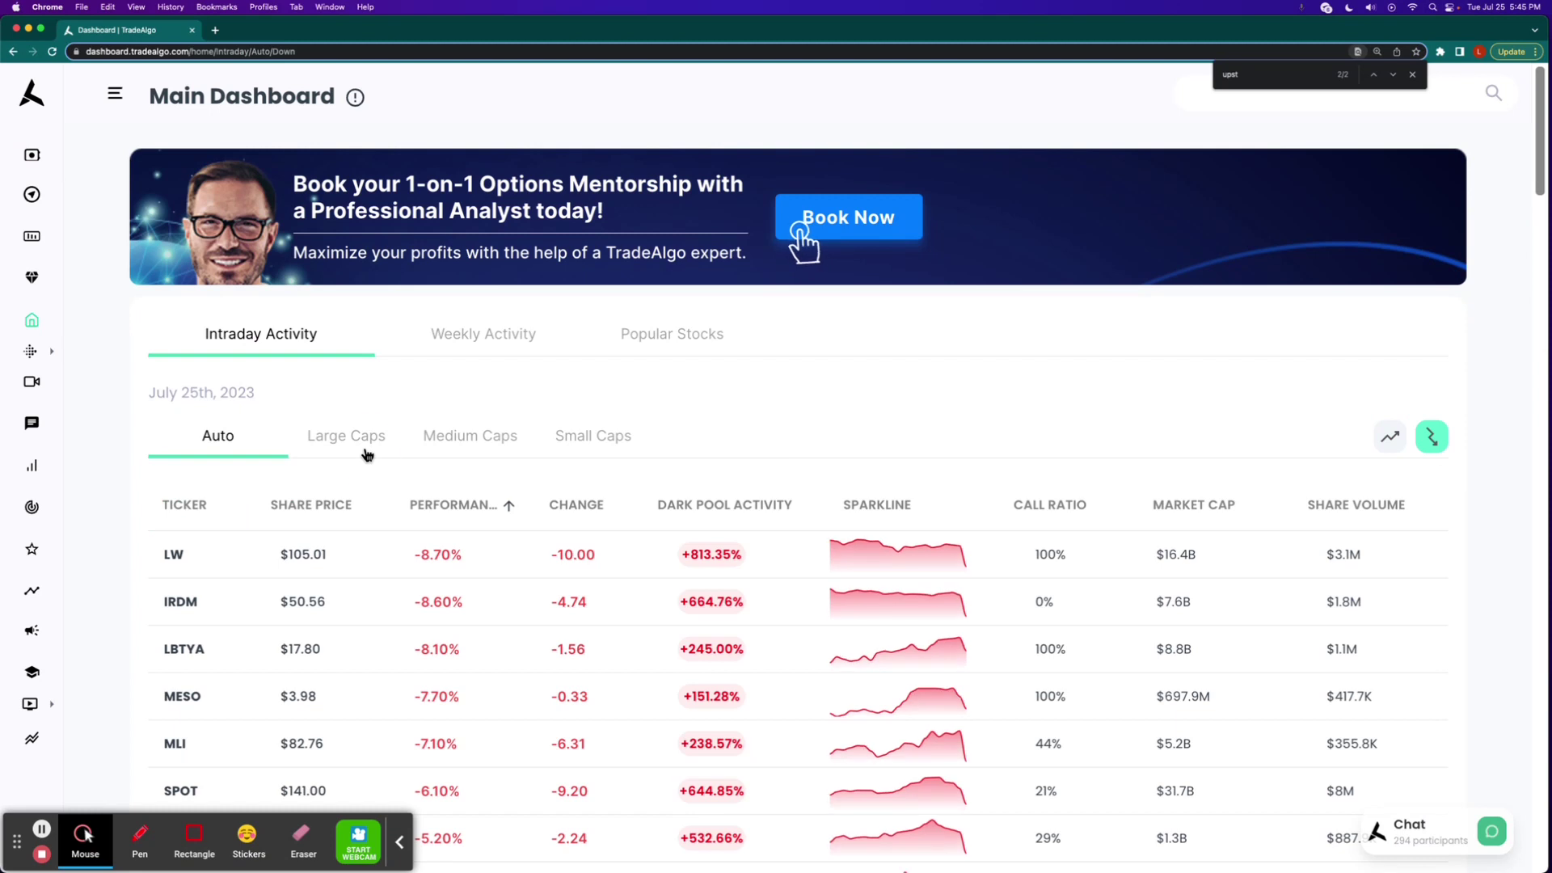
left_click(346, 435)
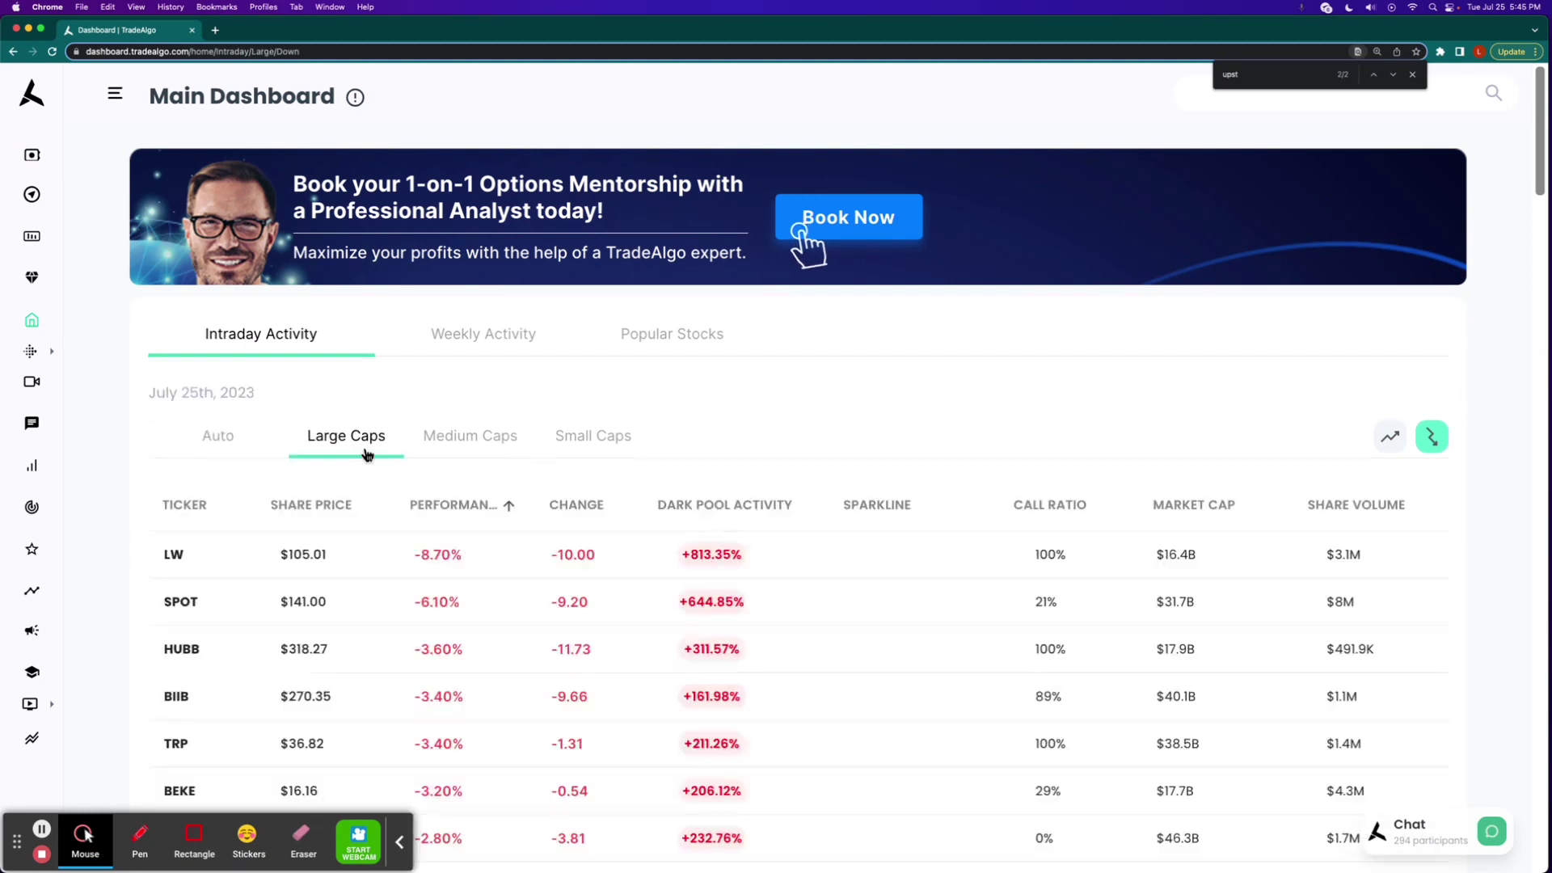
left_click(194, 837)
left_click_drag(151, 500, 1429, 639)
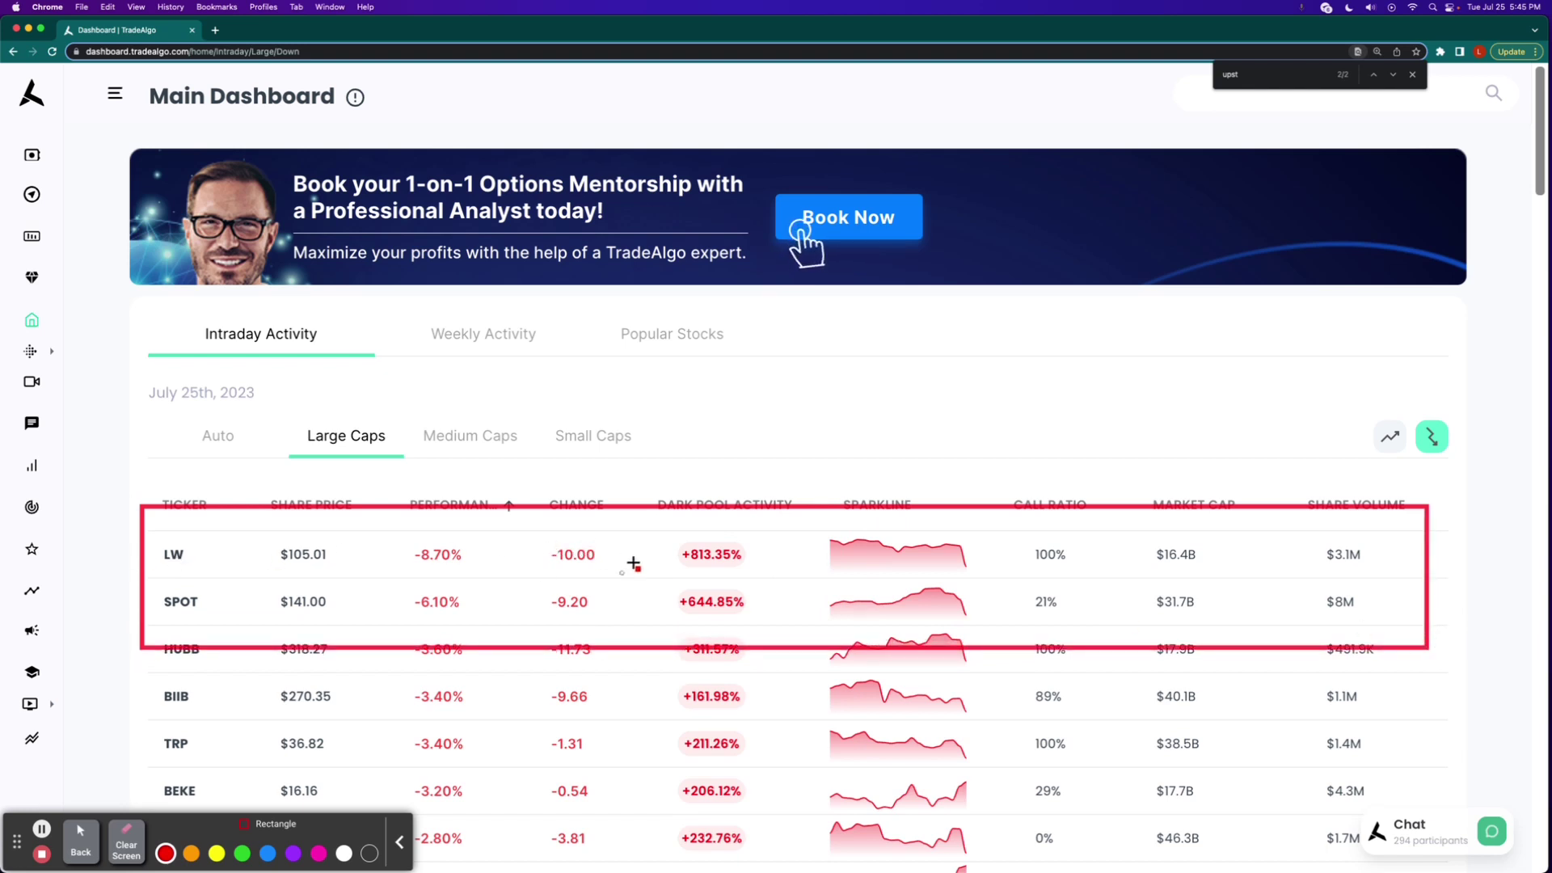
mouse_move(656, 536)
left_mouse_down()
mouse_move(763, 572)
mouse_move(773, 617)
left_mouse_up()
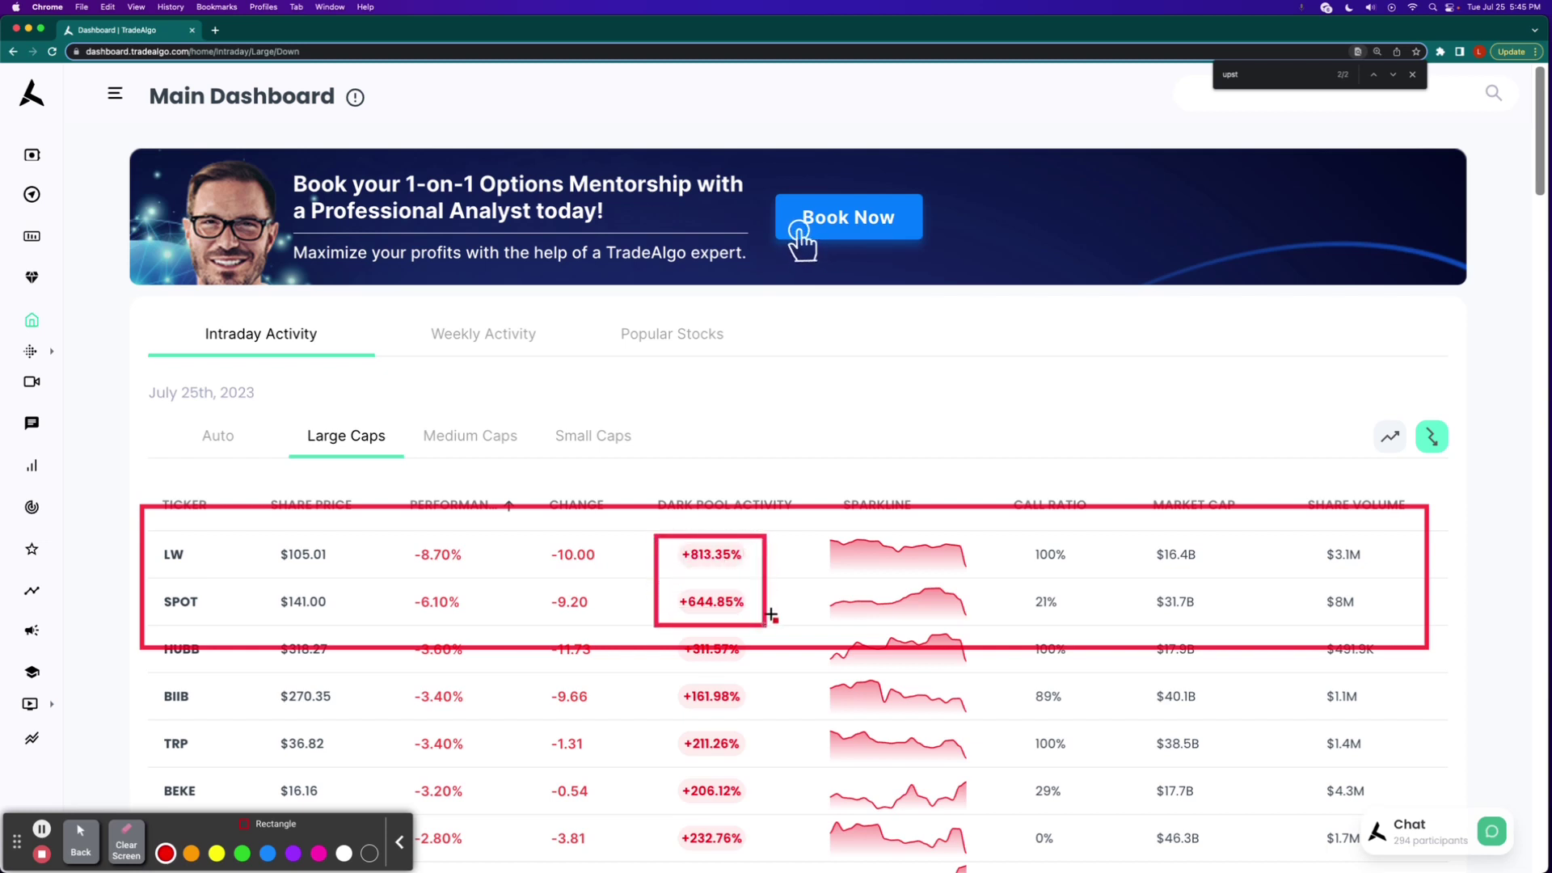
Box the LW and SPOT performance values, clear the outlines, and open LW's company page
left_click_drag(393, 539, 483, 619)
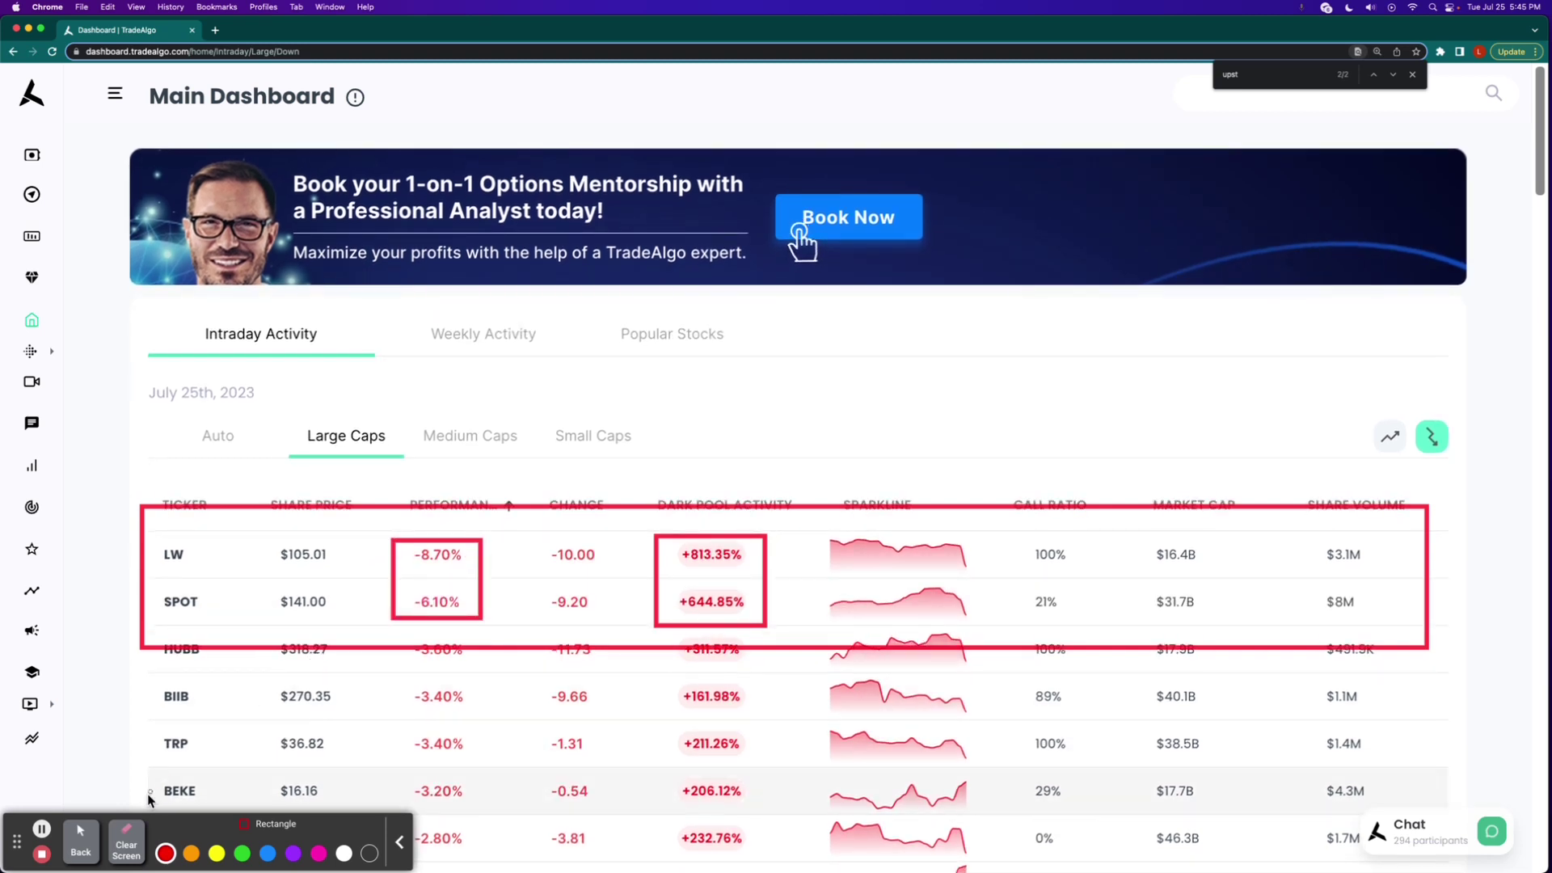
left_click(126, 842)
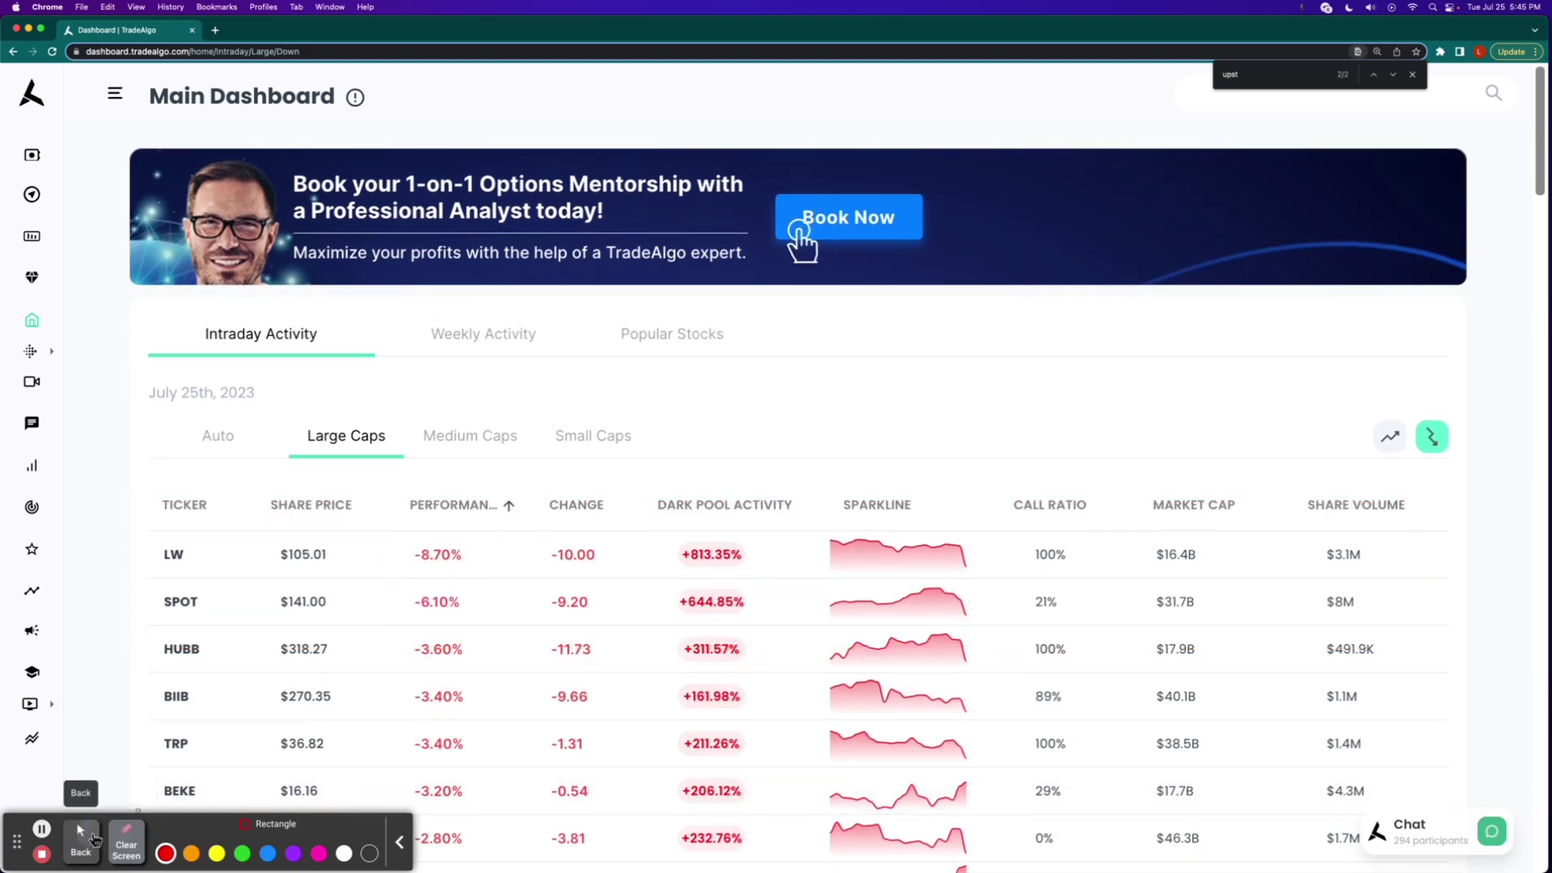
left_click(171, 558)
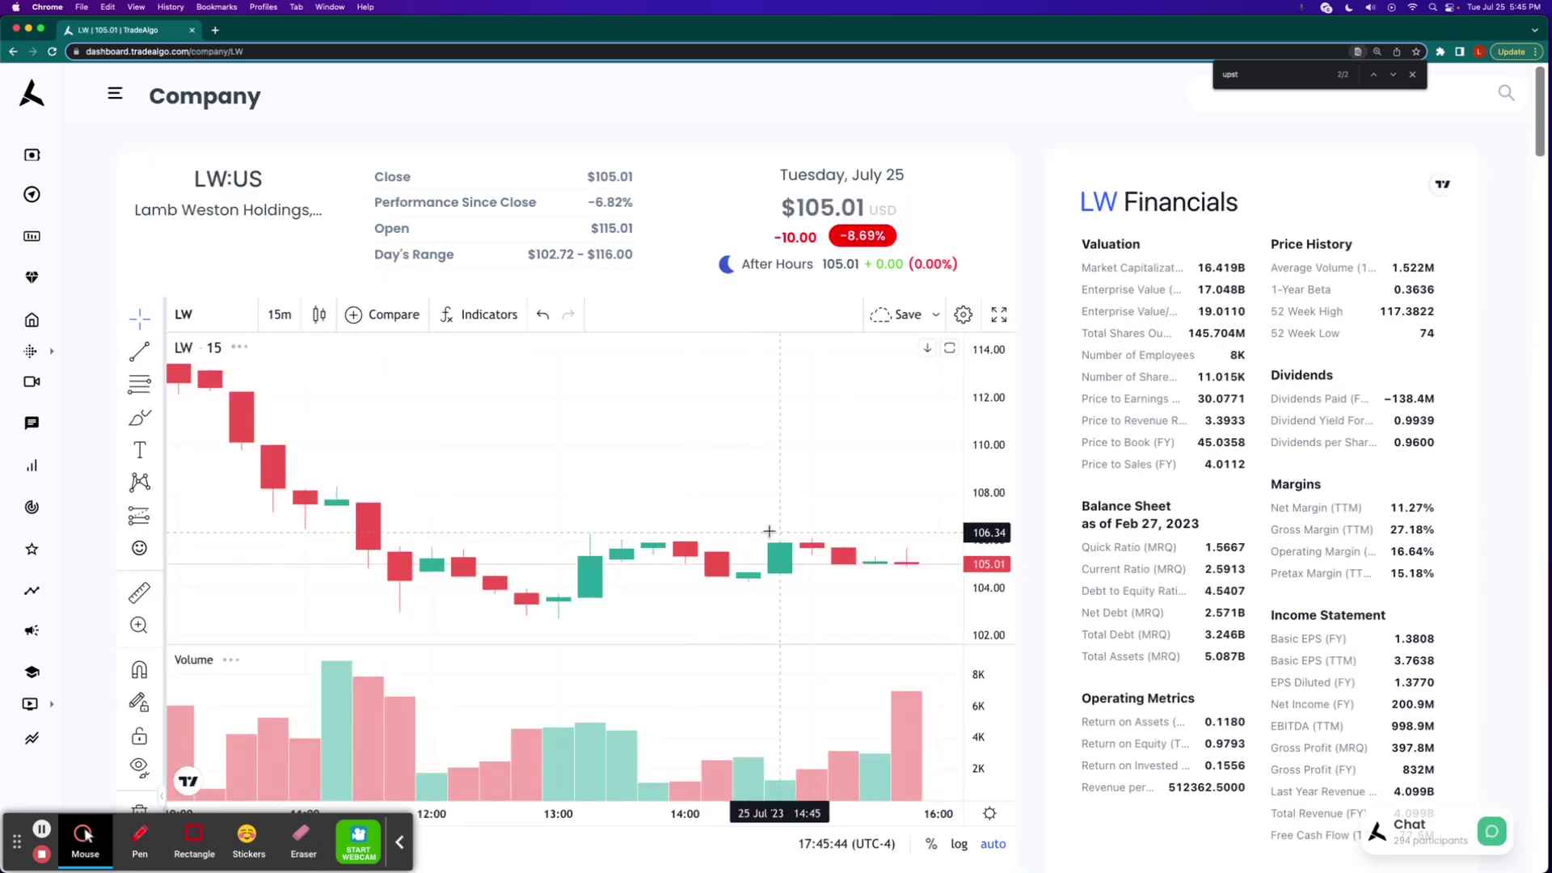
scroll(769, 532, "down", 5)
scroll(768, 533, "down", 8)
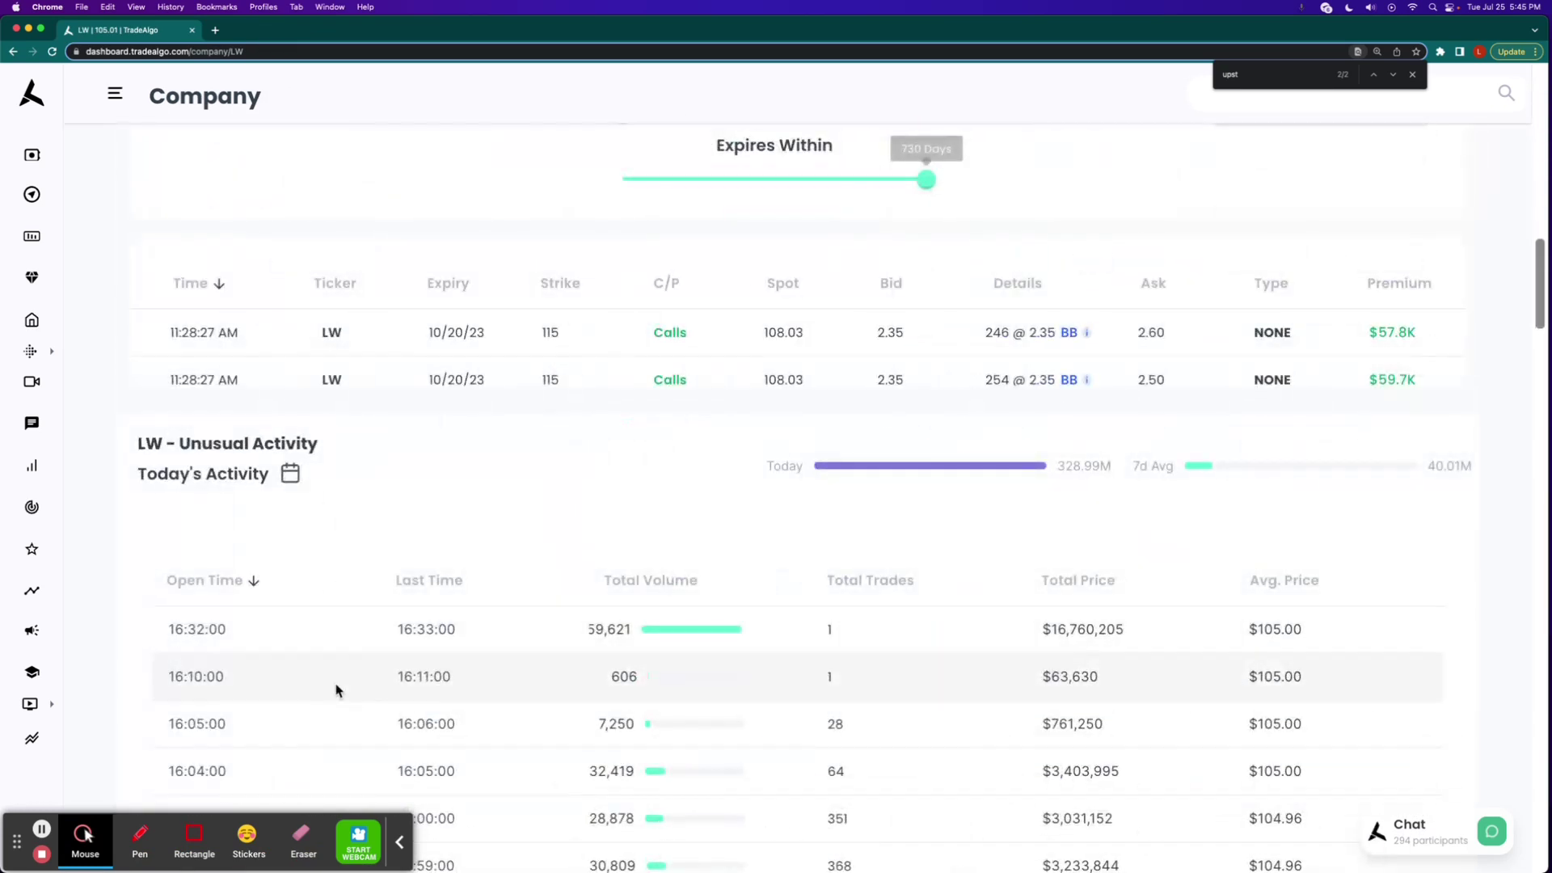
Box LW's 328.99M today versus 40.01M 7-day average volume, clear it, and open Alerts
left_click(194, 834)
left_click_drag(733, 438, 1492, 496)
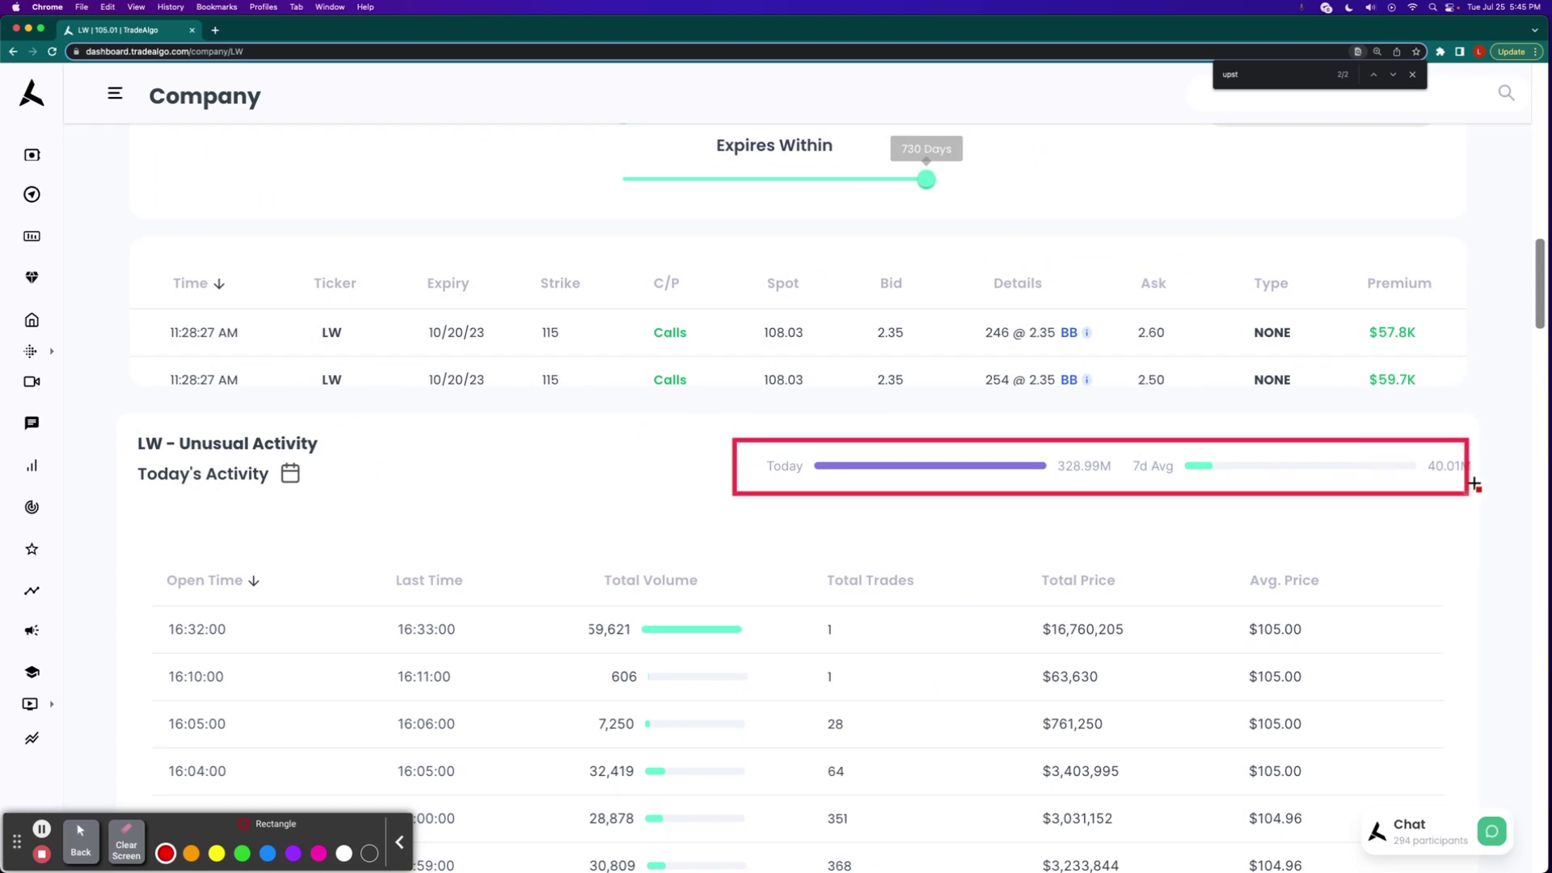
left_click(127, 840)
left_click(41, 631)
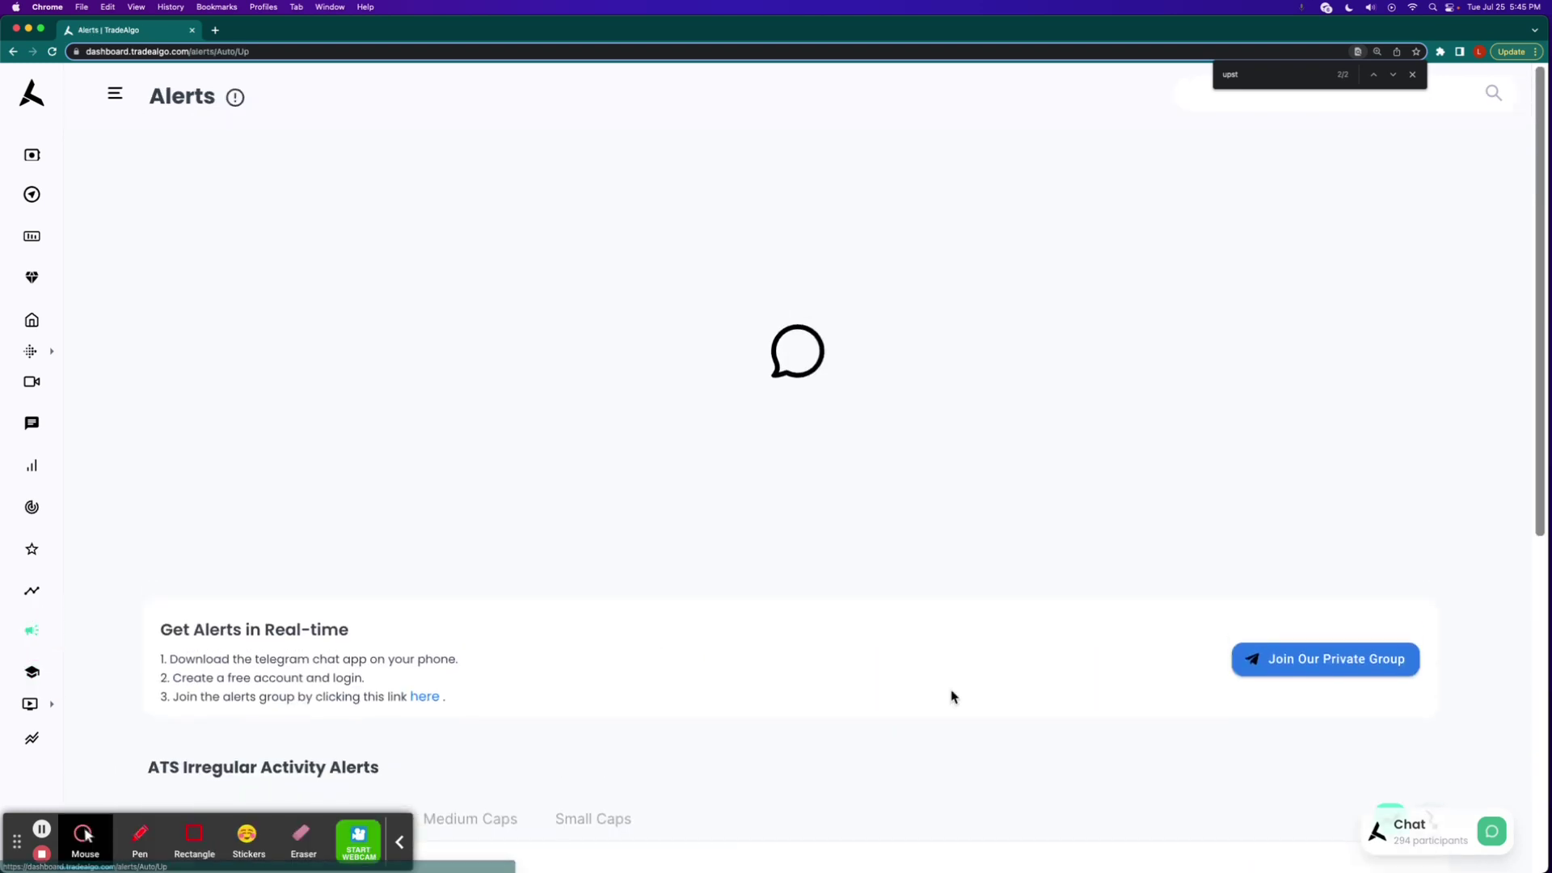
Show trending-down alerts, find and outline the 15.1x LW alert, then clear the outline
left_click(1435, 768)
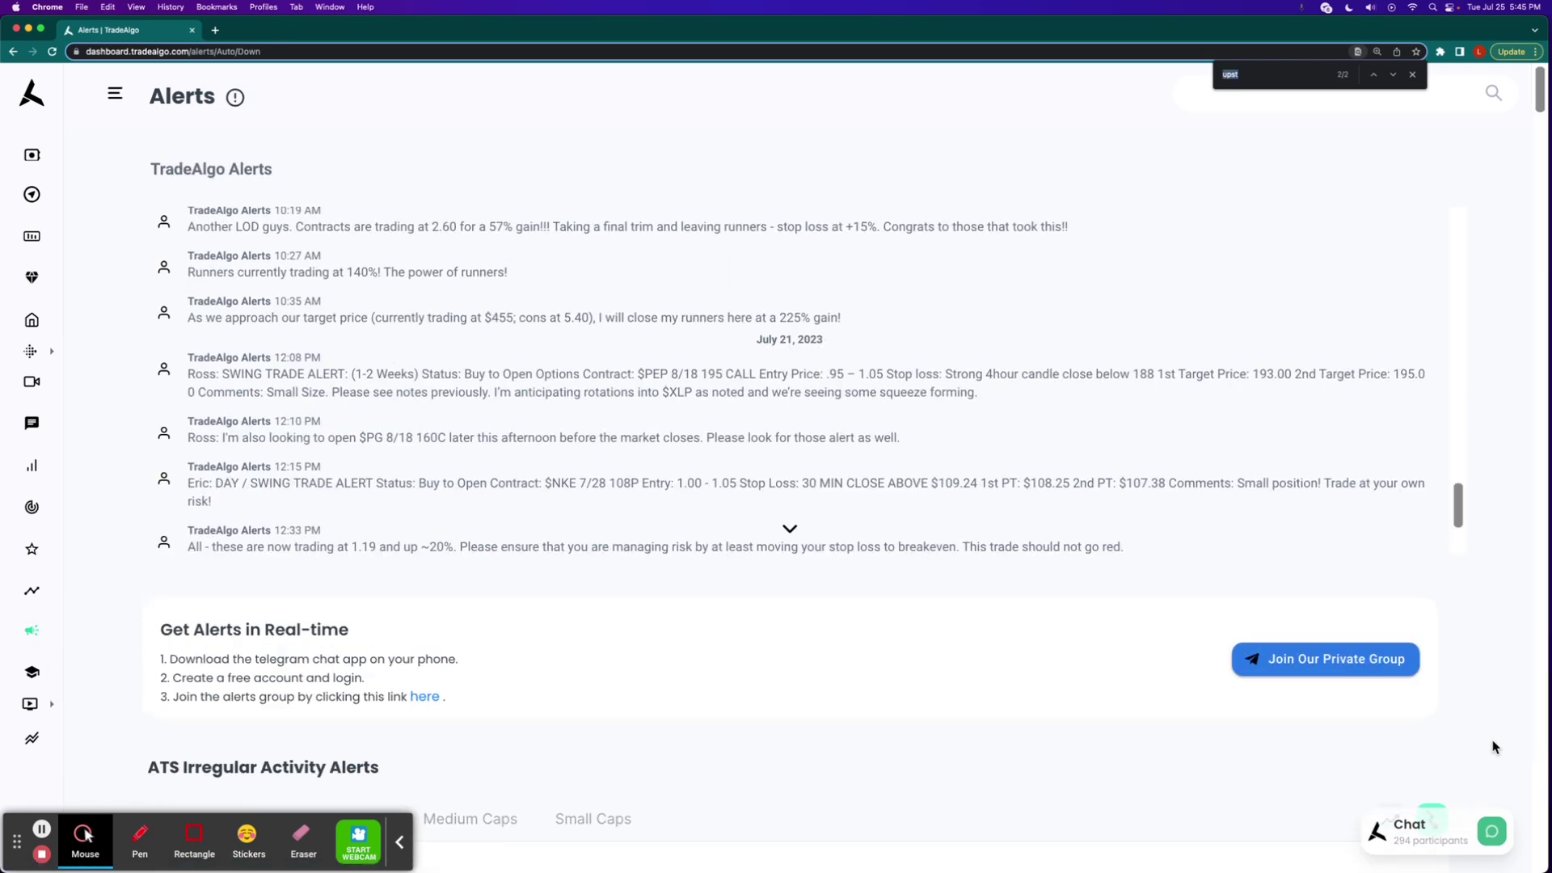
type("lw")
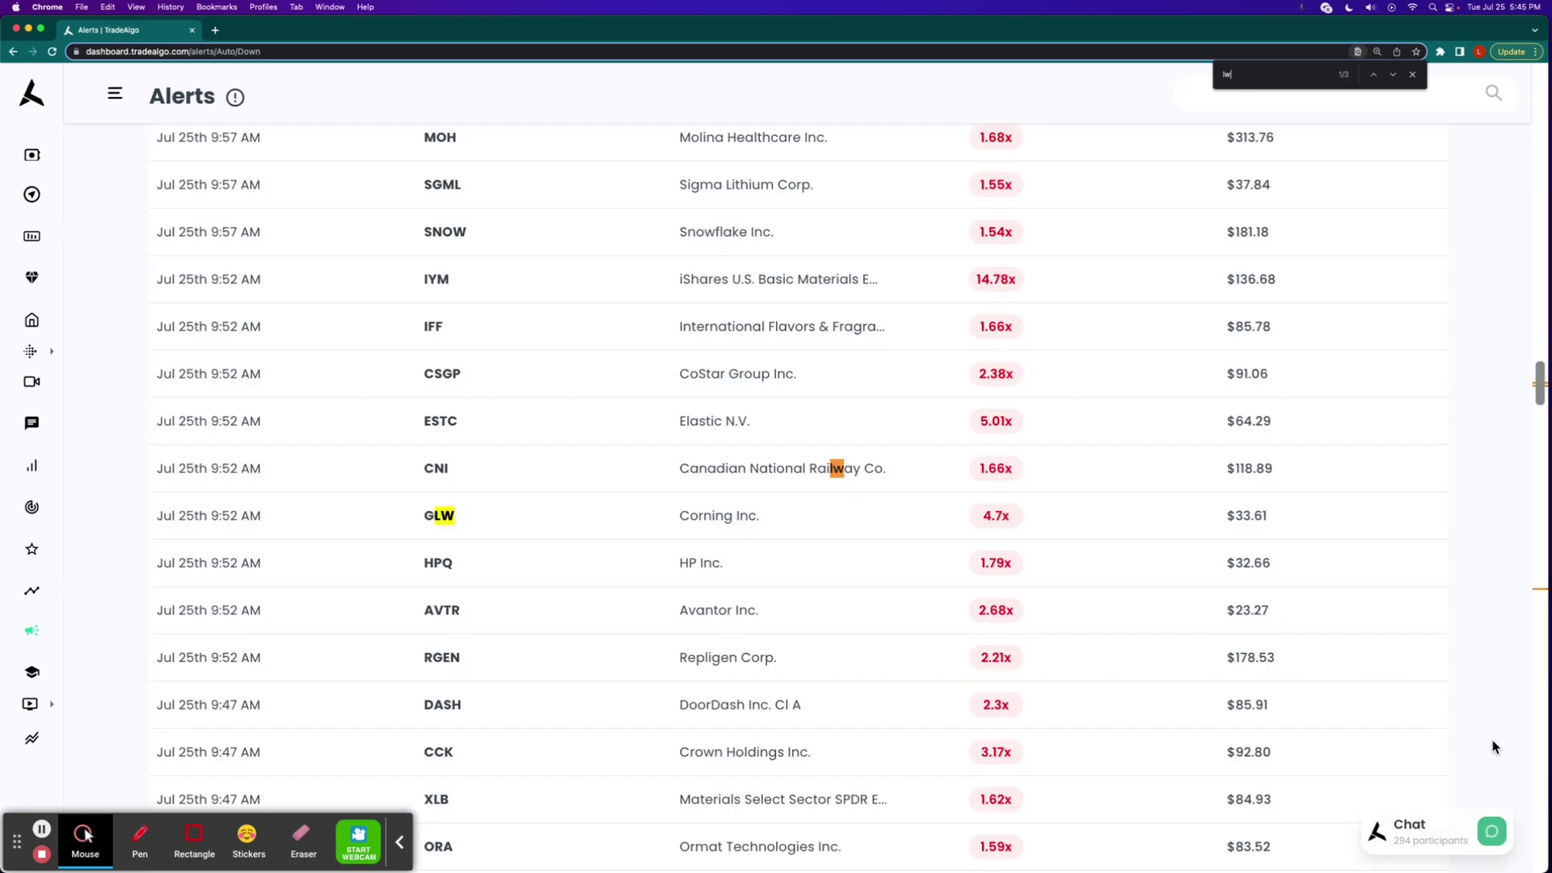
key("Return")
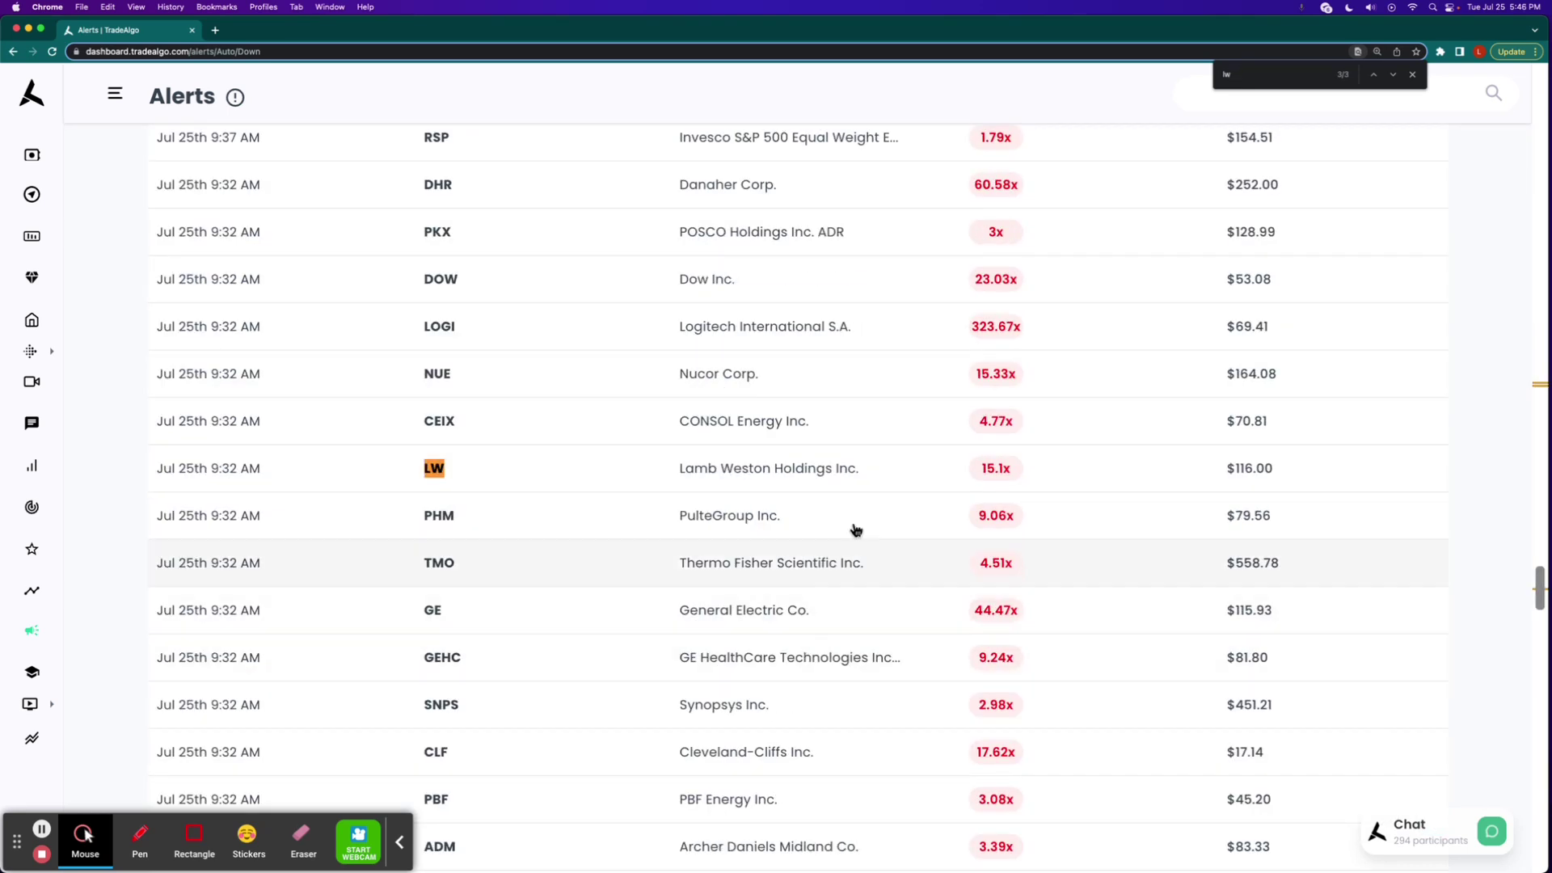
left_click(510, 469)
left_click(194, 837)
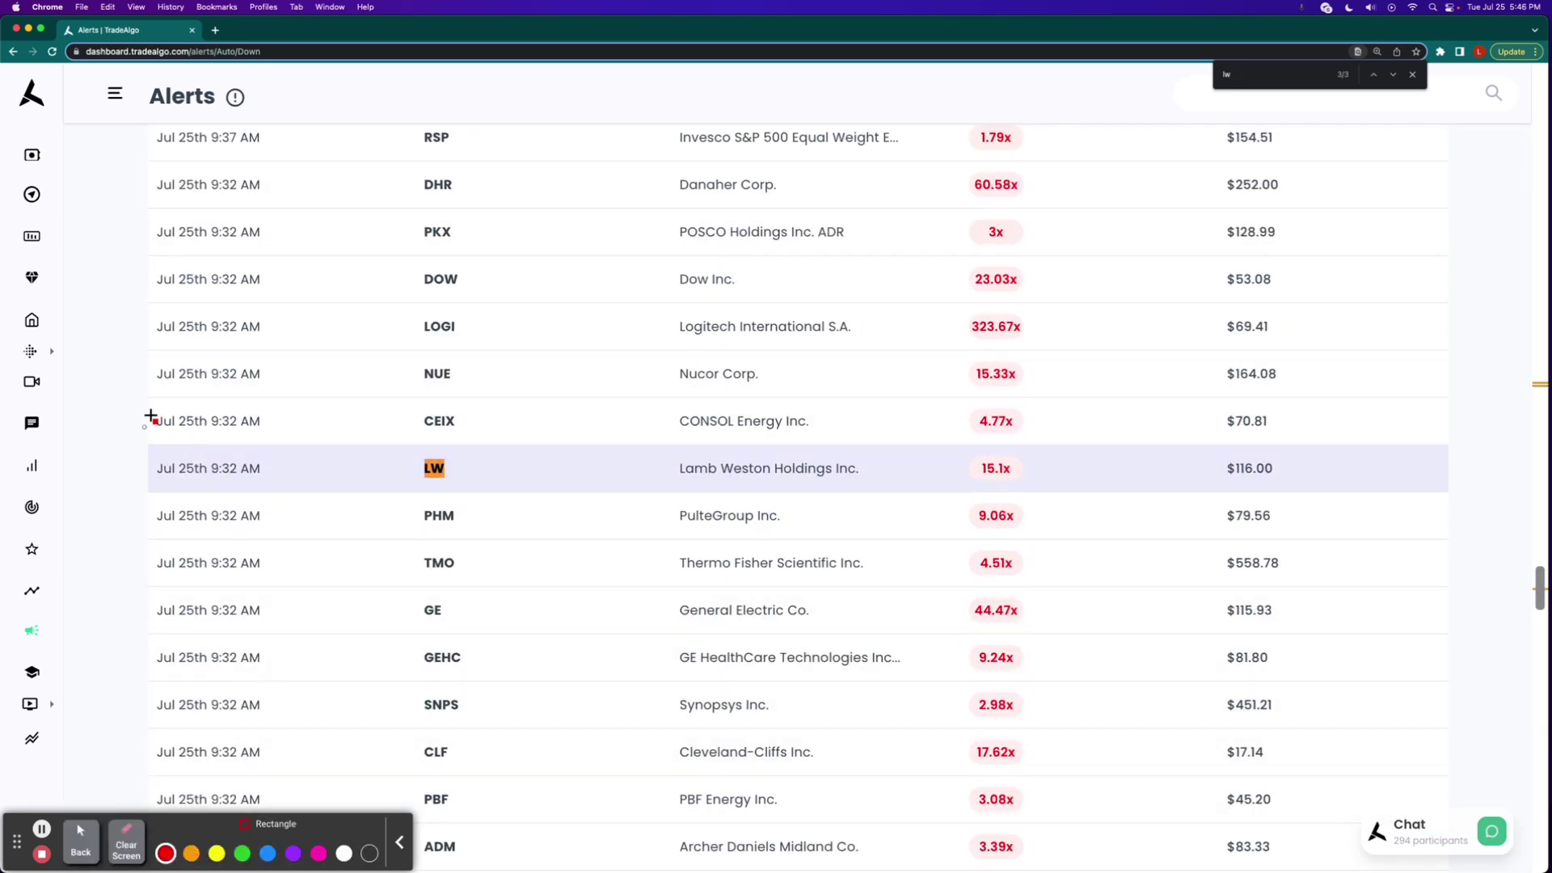
left_click_drag(147, 426, 1210, 503)
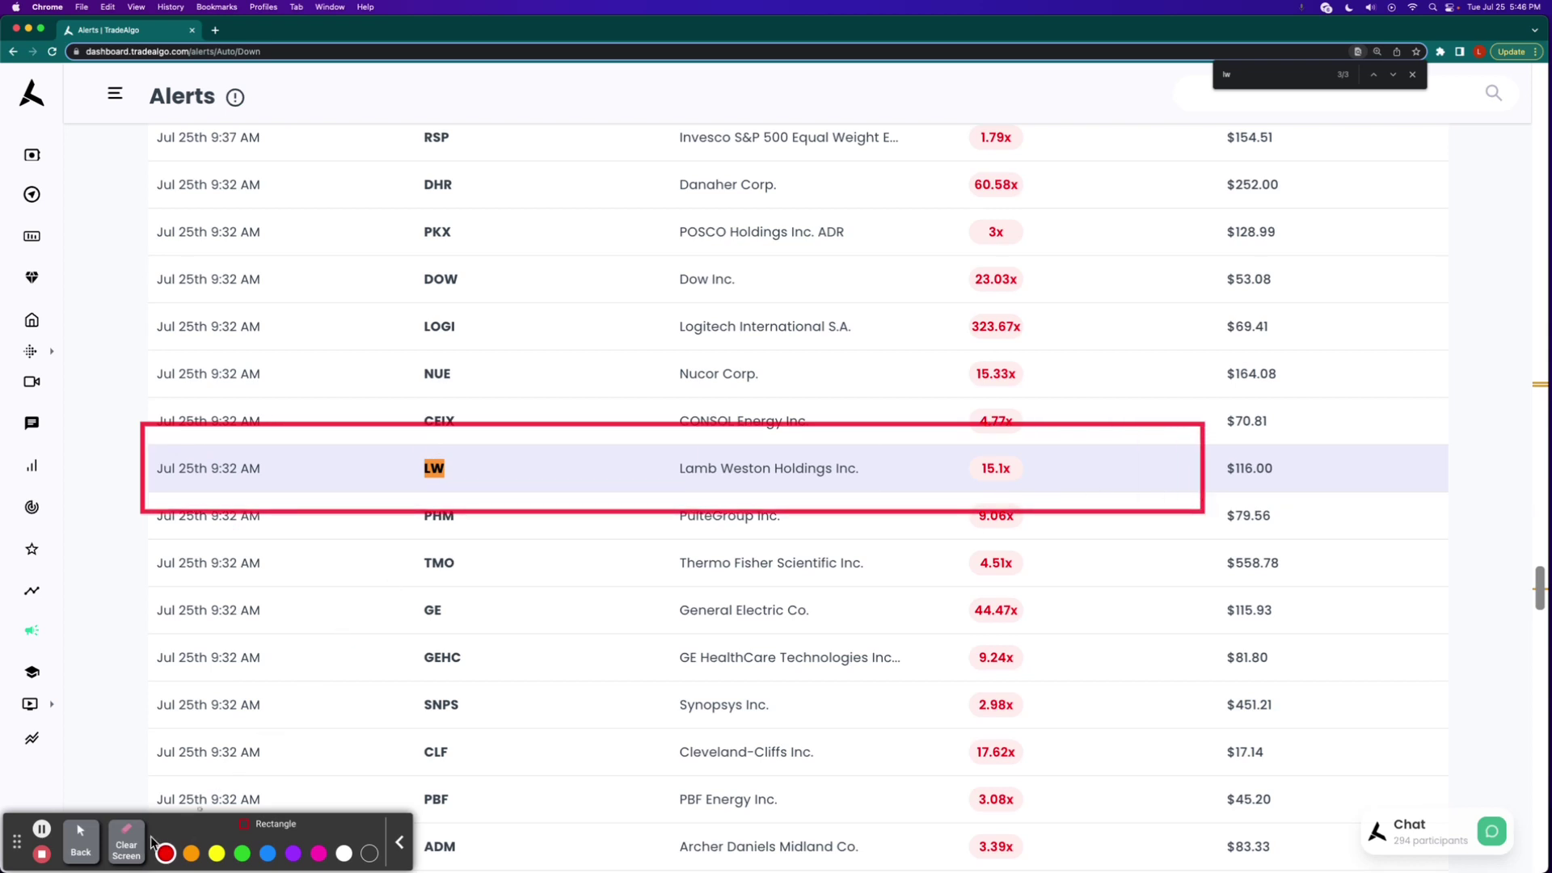
left_click(127, 842)
Search the page for 'spot', then reload the Alerts page
left_click(80, 837)
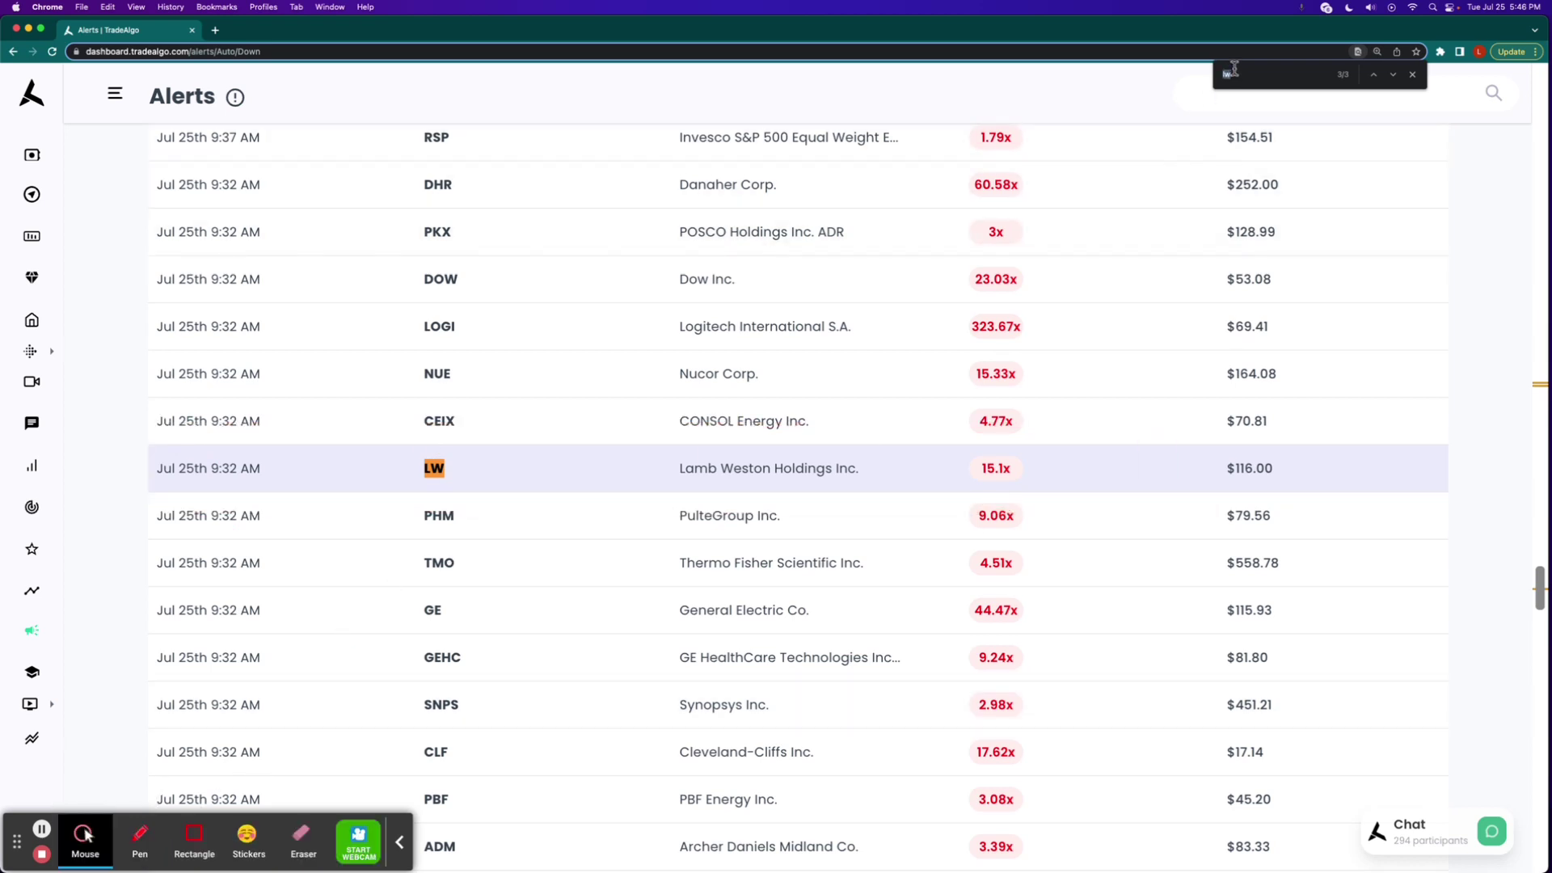
type("spot")
key("Return")
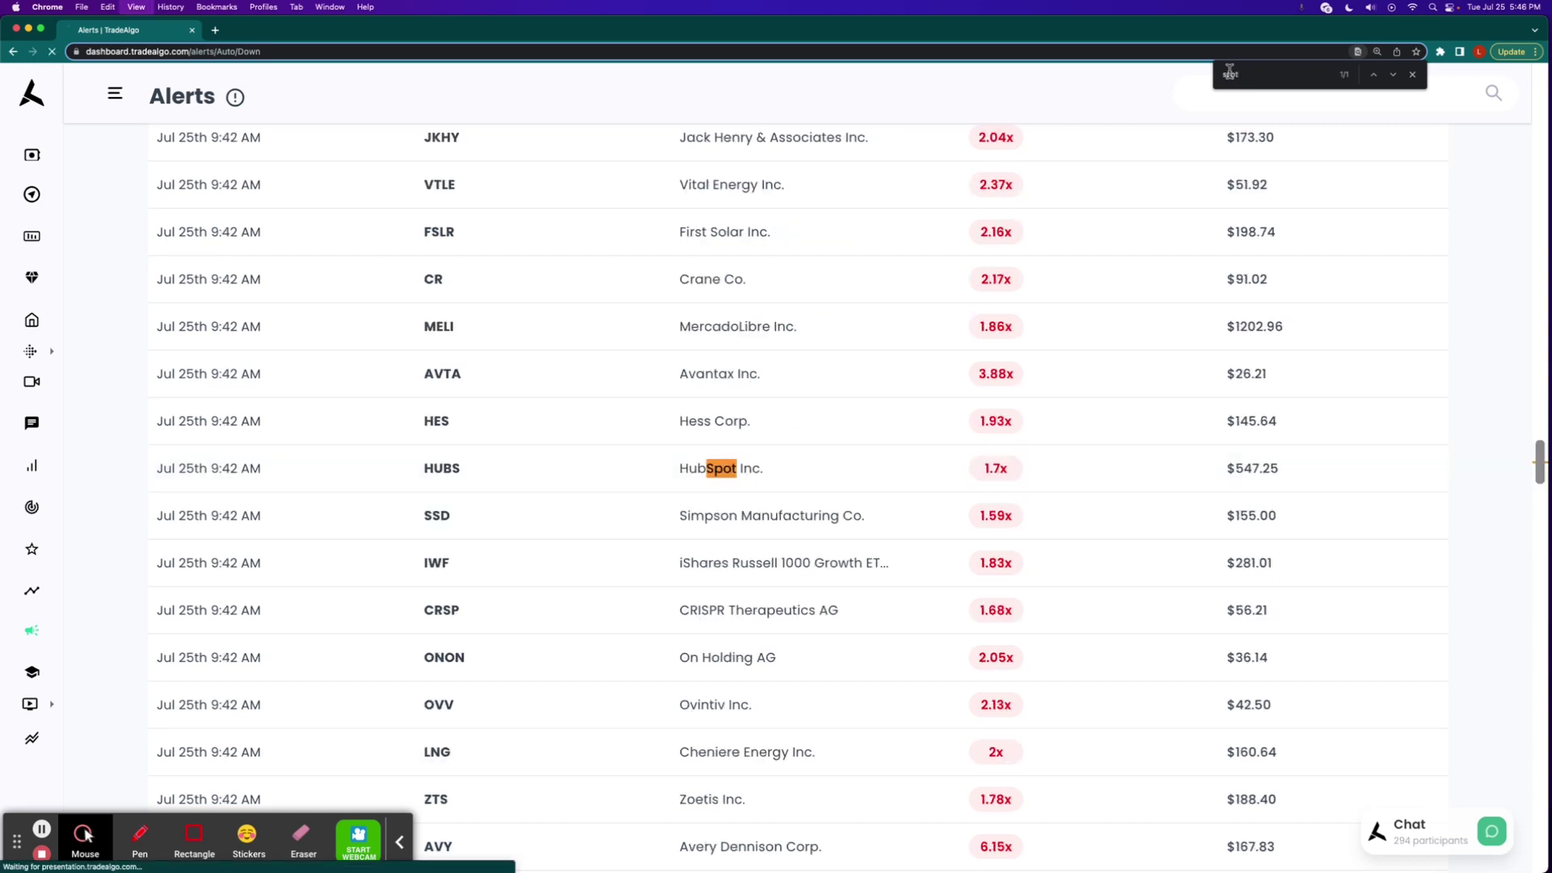
key("super+r")
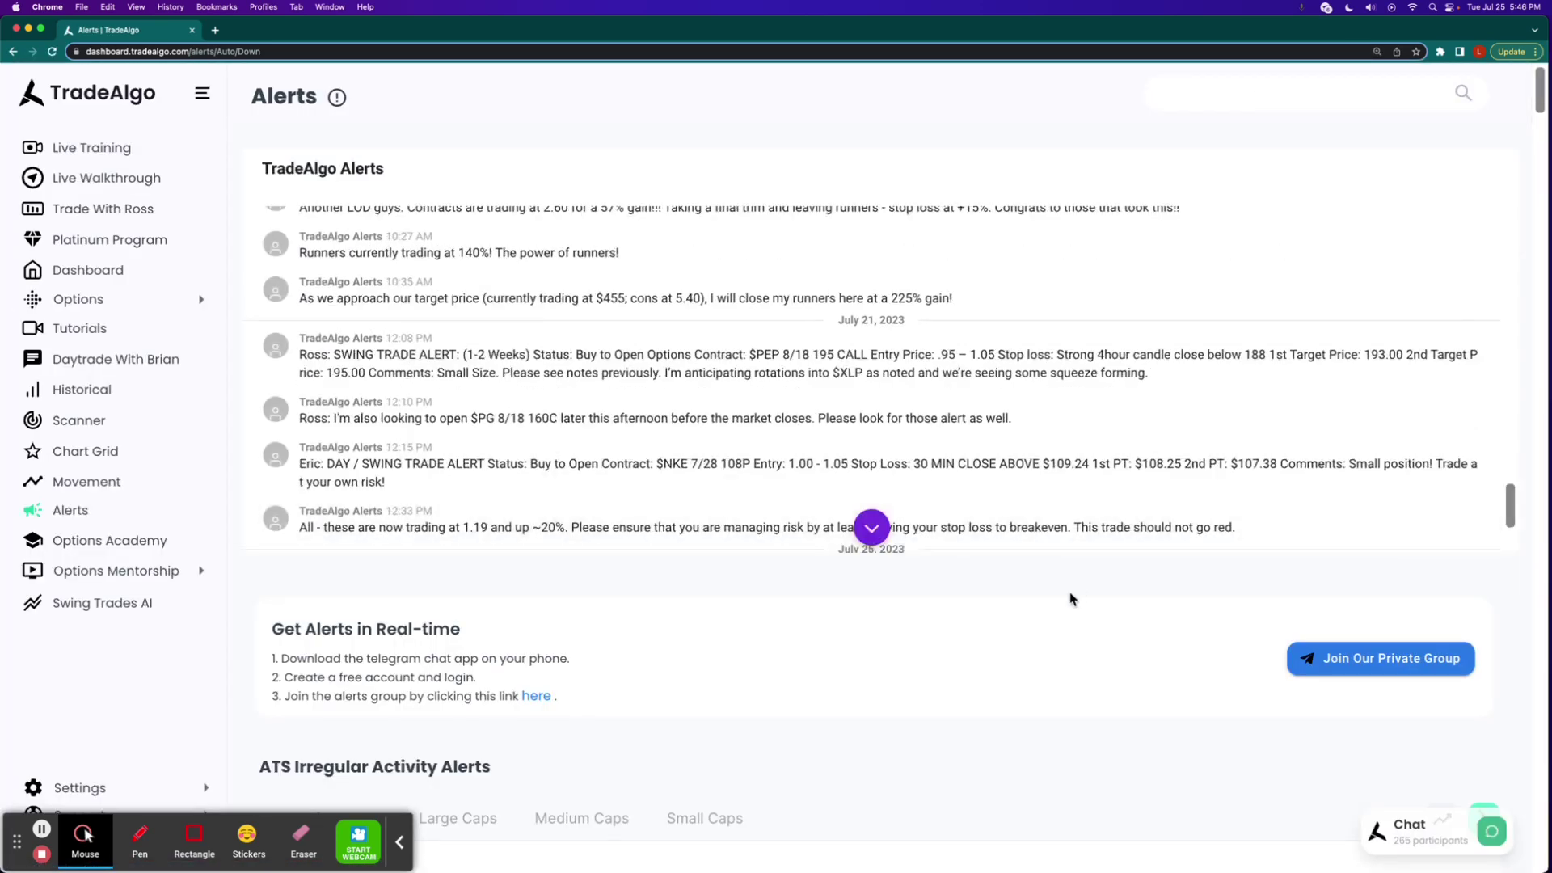
Search for 'spot', select the SPOT row, and box the row and its 100.68x value
key("super+f")
type("spo")
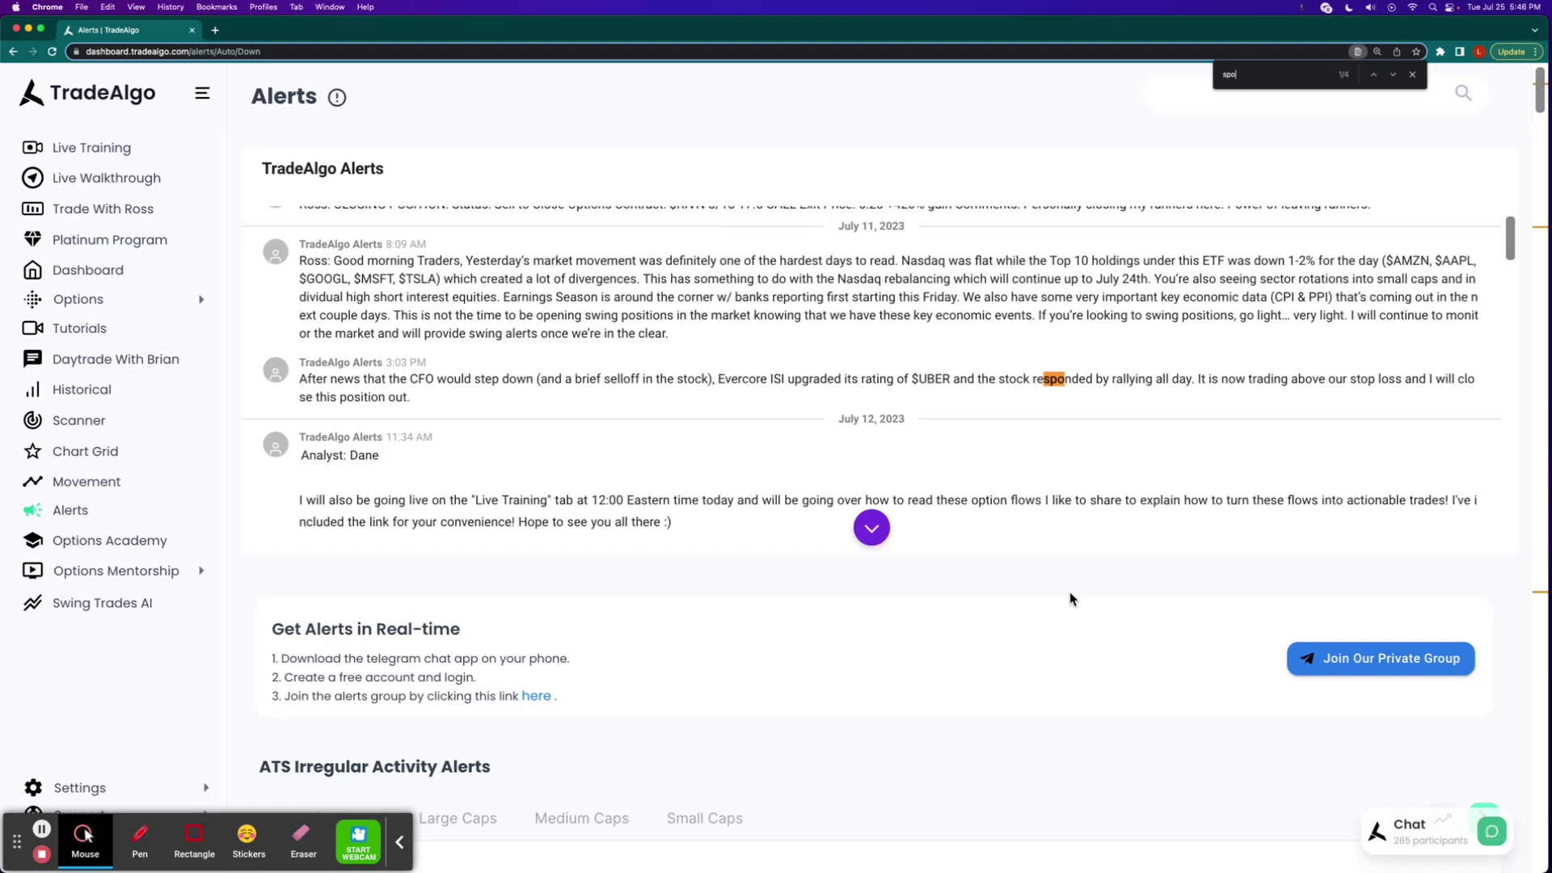
key("Return")
left_click(655, 469)
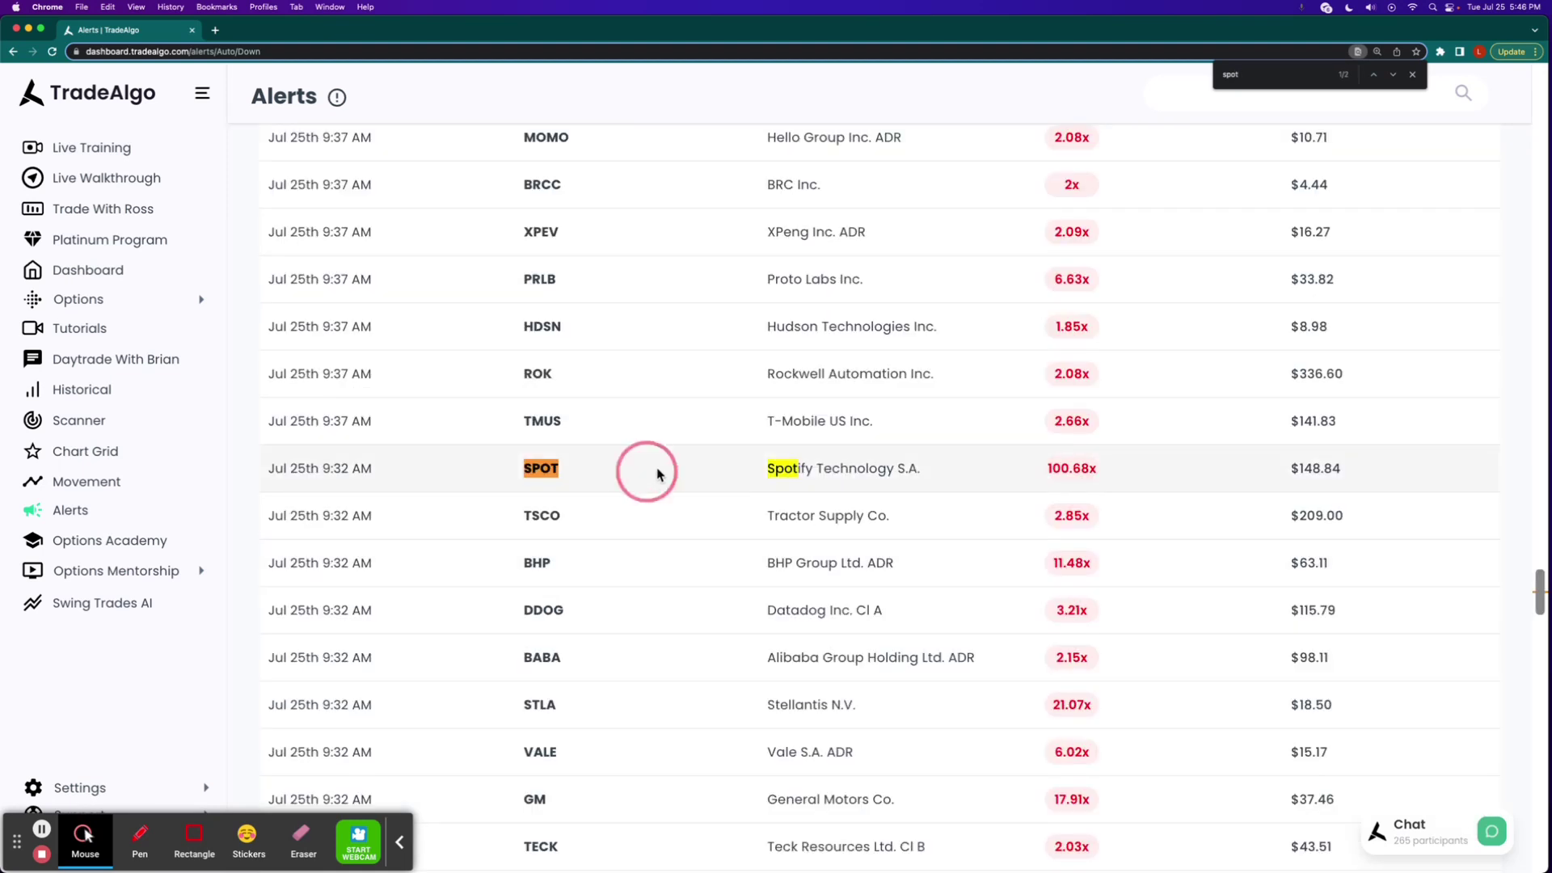
left_click(202, 835)
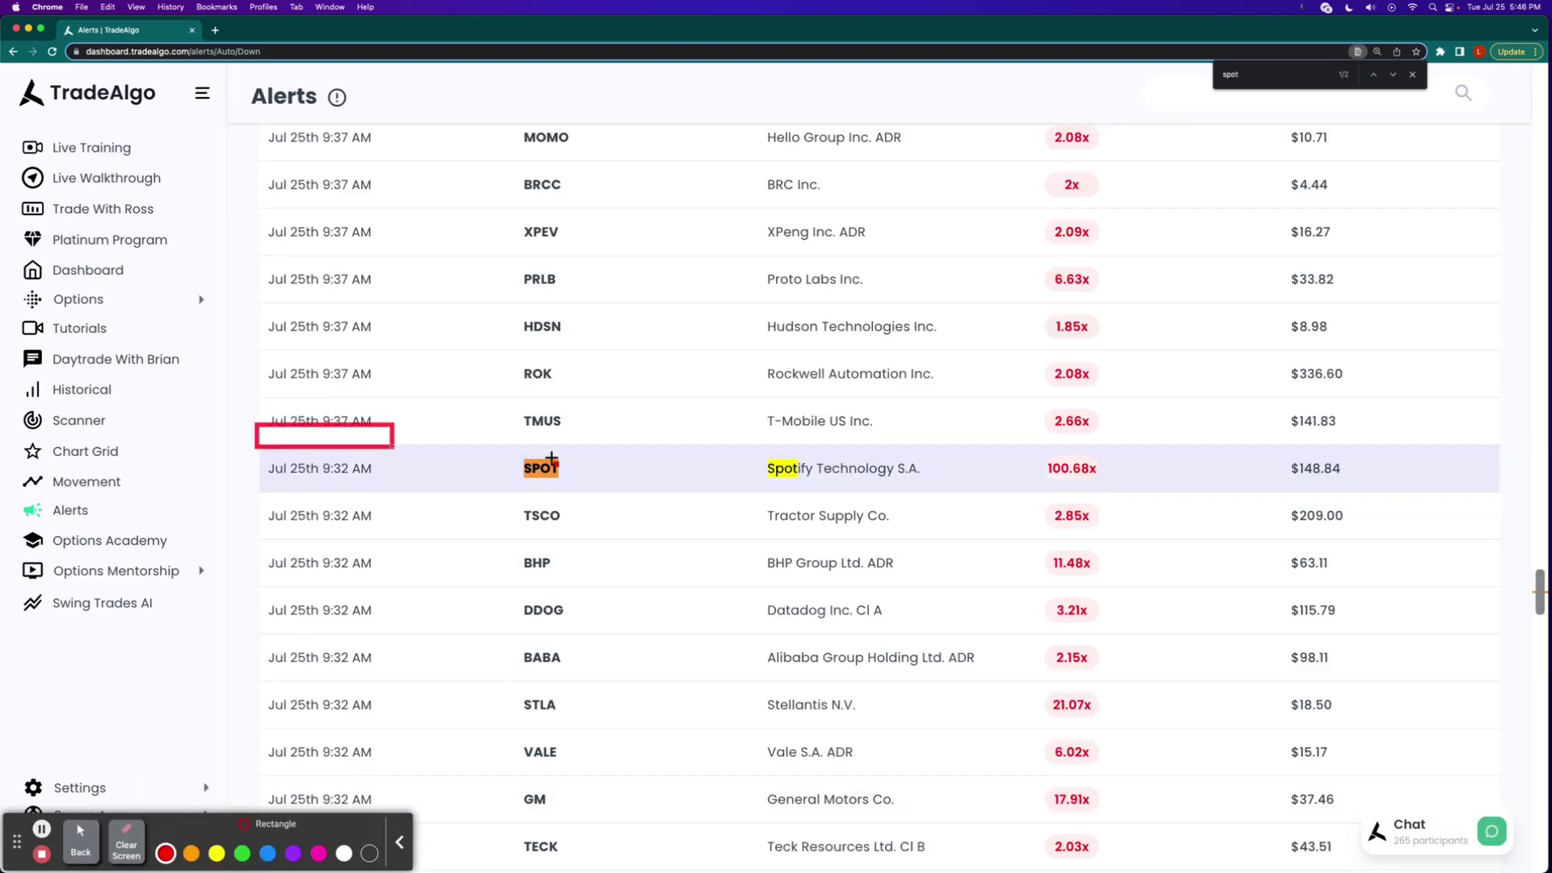
left_click_drag(257, 427, 1447, 500)
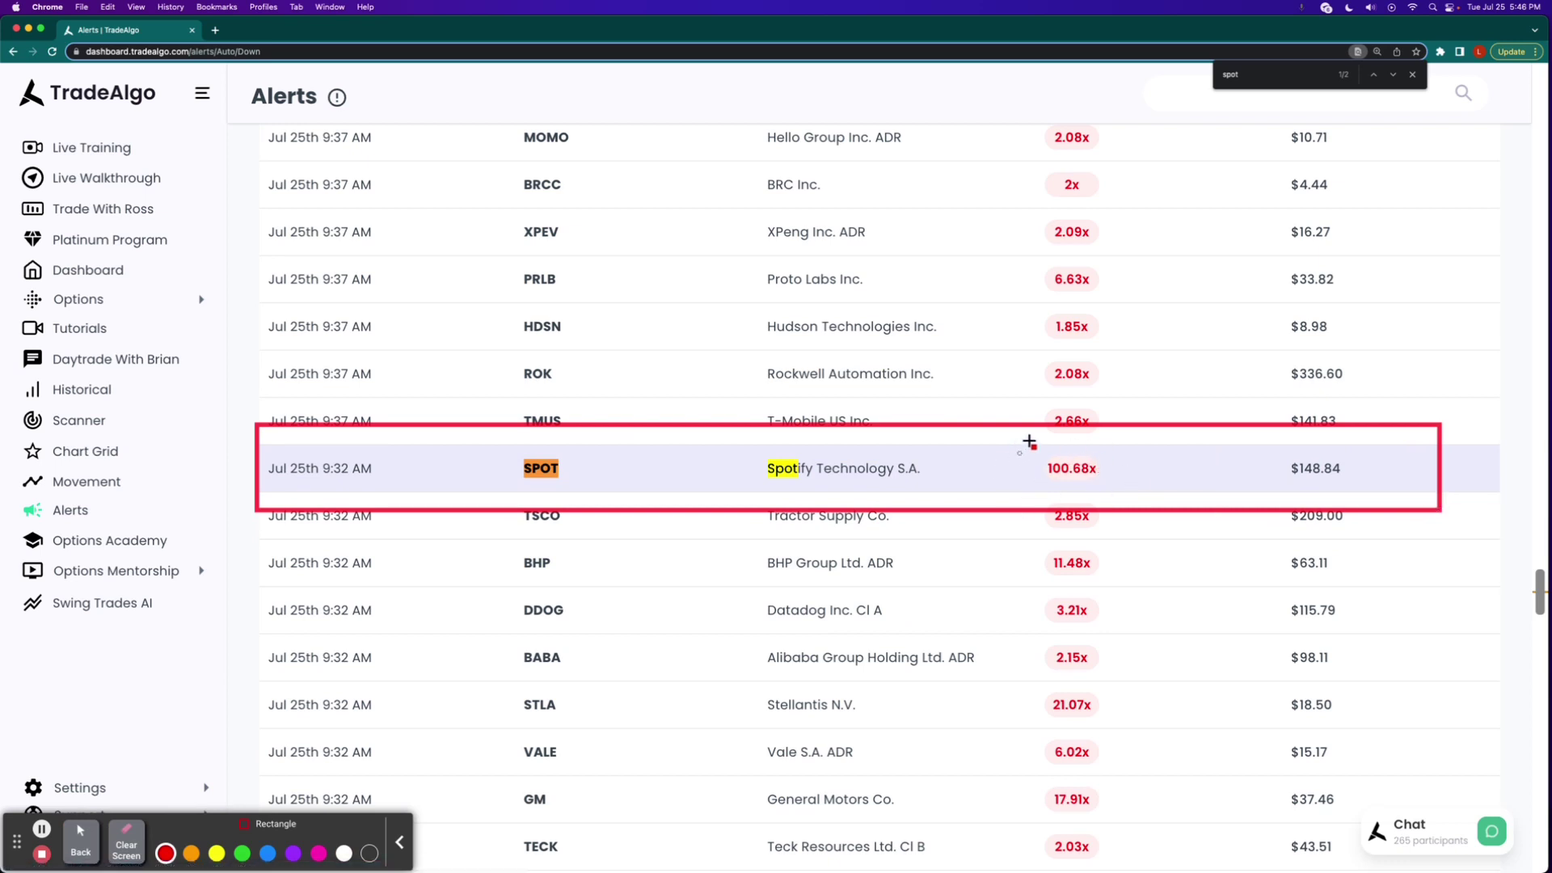
left_click_drag(1023, 451, 1112, 490)
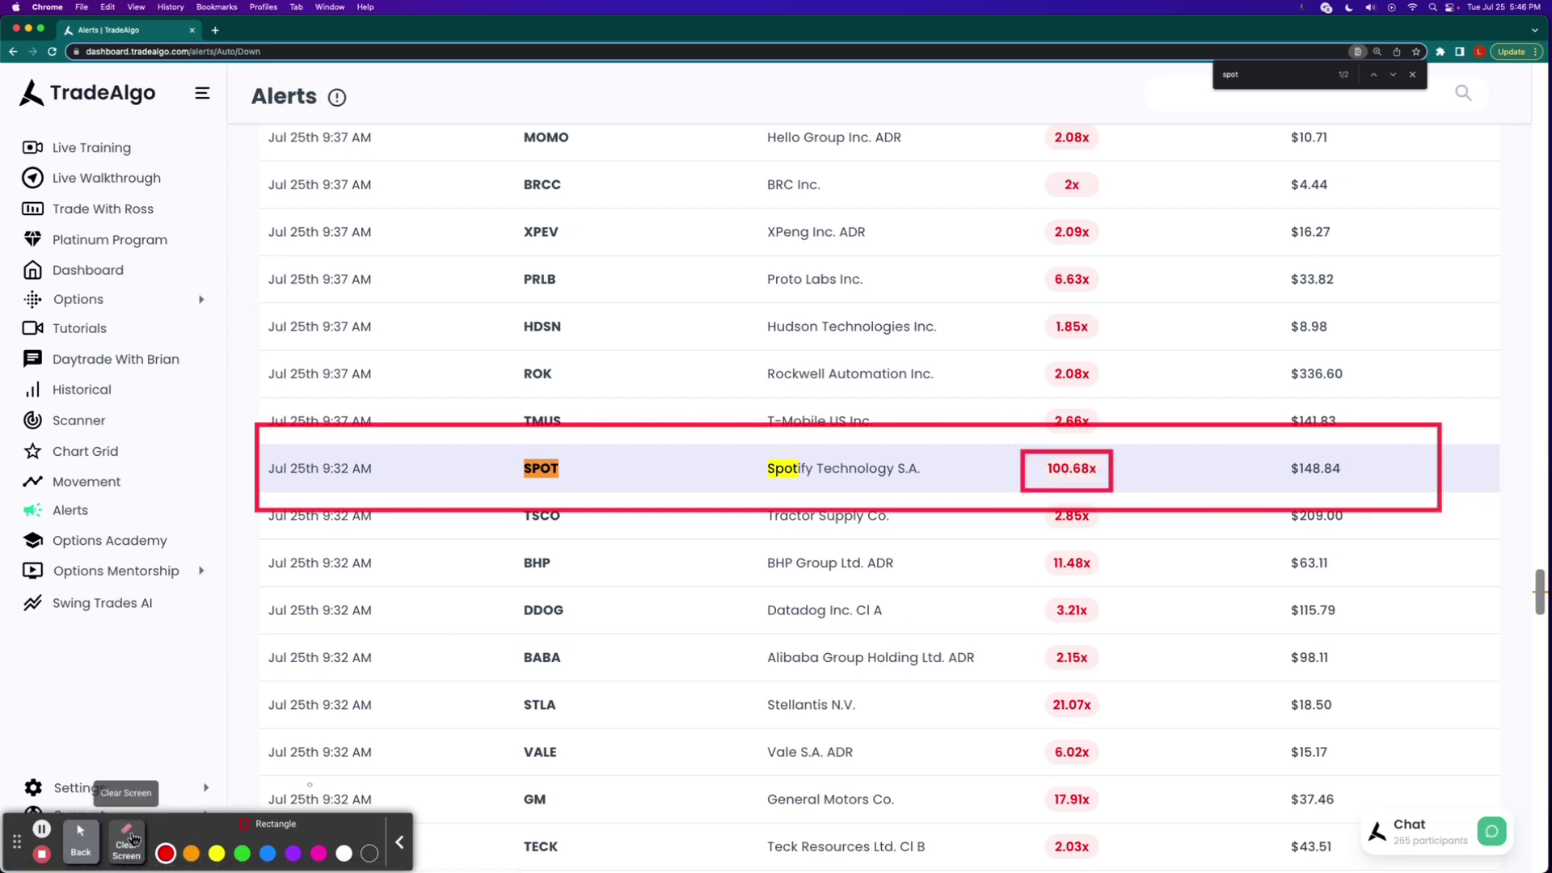
Clear the outlines, load LW (Lamb Weston) in the Option Chain, and collapse the navigation
left_click(127, 843)
left_click(78, 299)
left_click(304, 276)
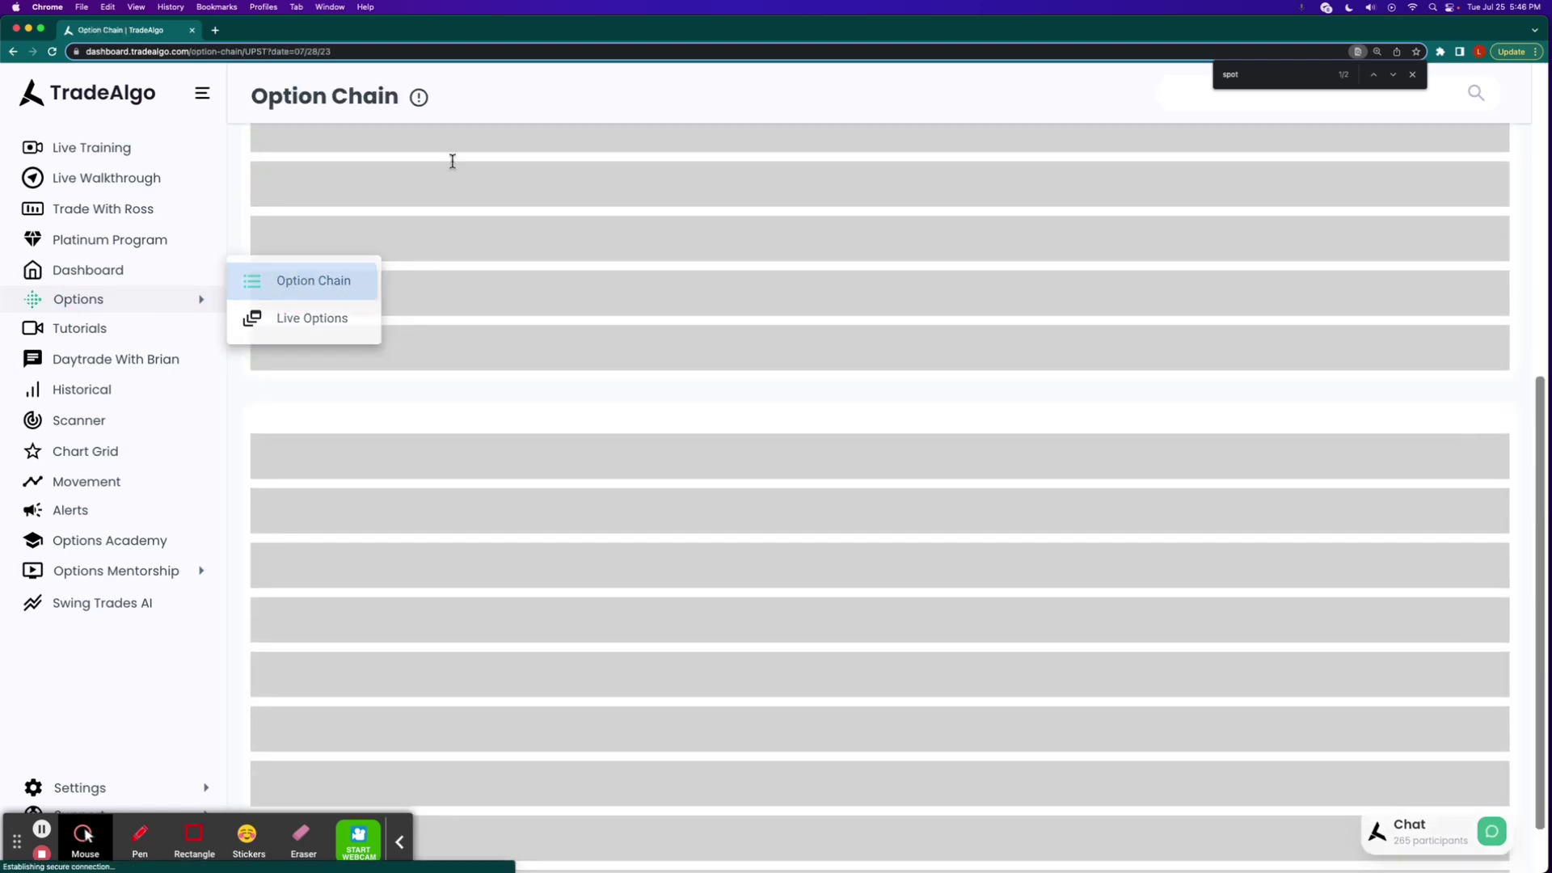
left_click(393, 182)
type("lw")
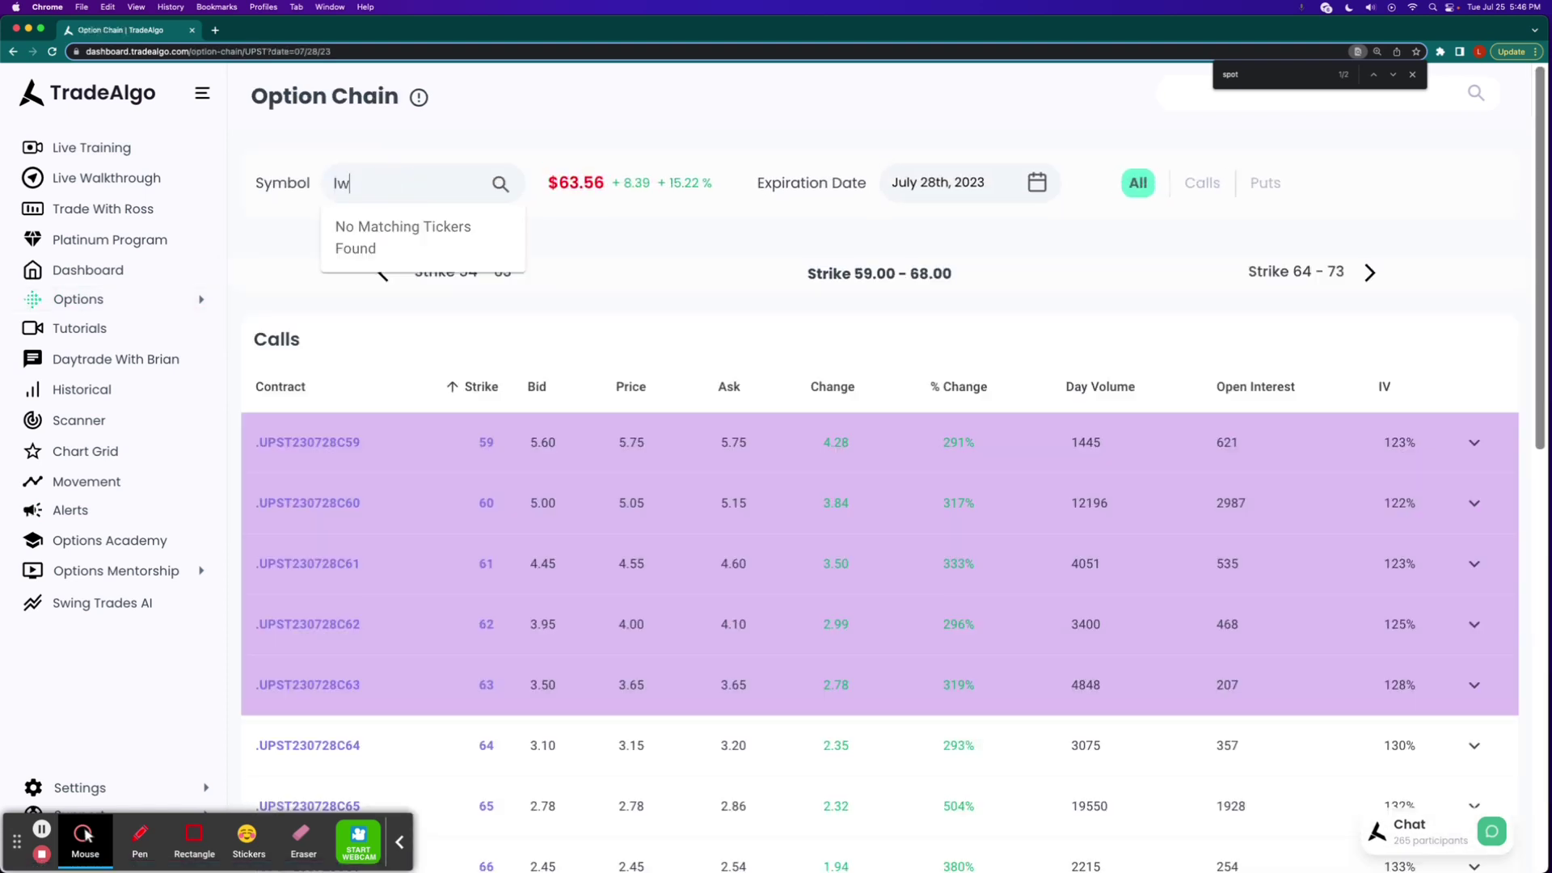
left_click(367, 232)
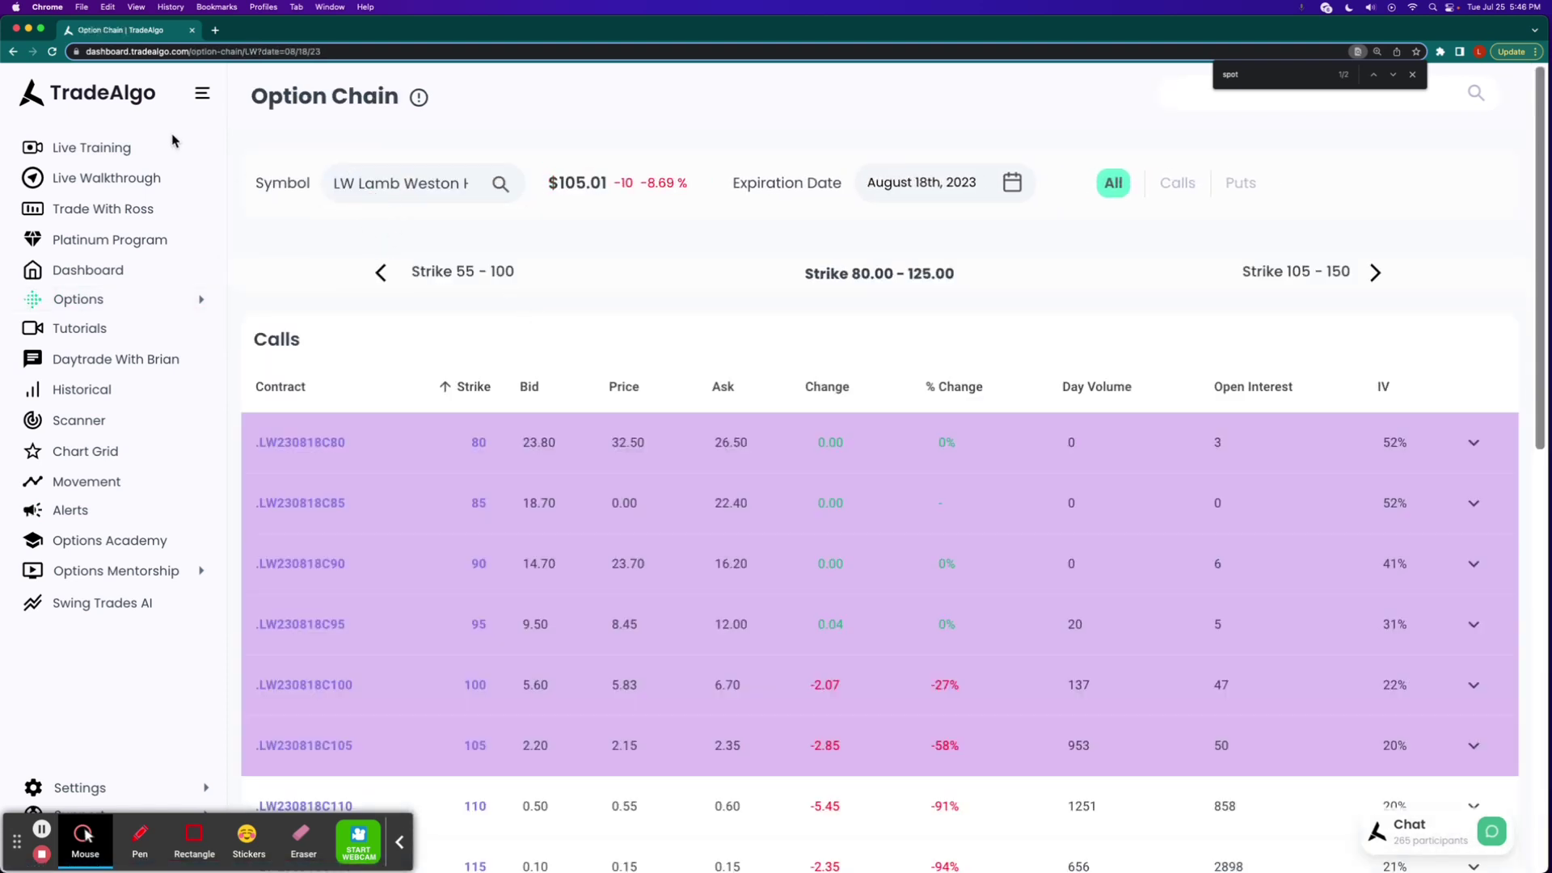
left_click(201, 94)
scroll(453, 342, "down", 5)
scroll(452, 343, "down", 5)
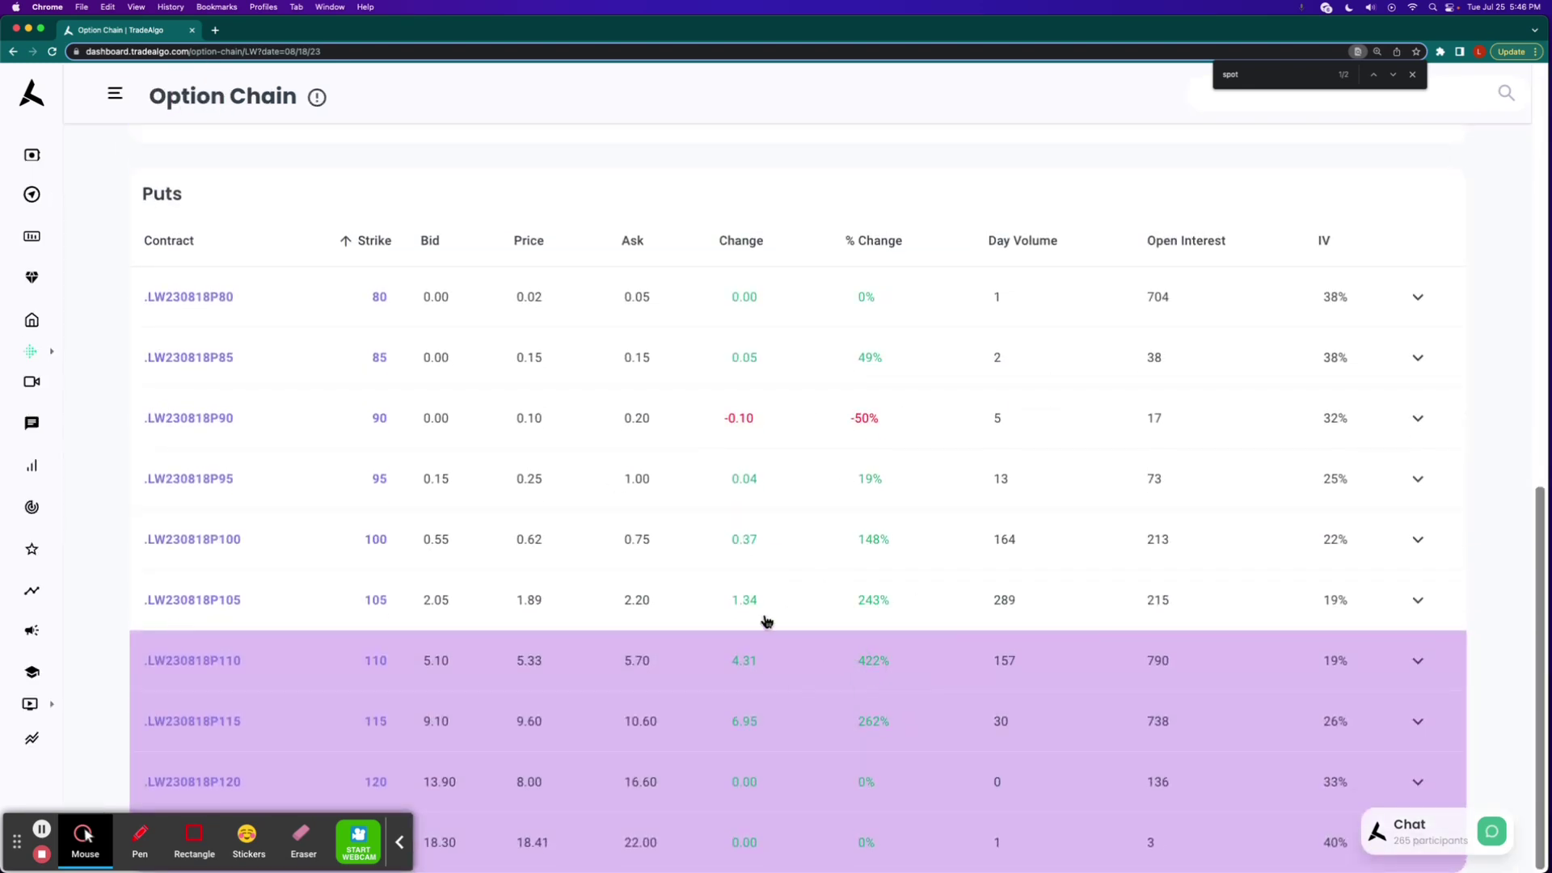
Chart the .LW230818P105 put, zoom into July 25, and measure the morning low to the big green candle
left_click(318, 601)
left_click(291, 657)
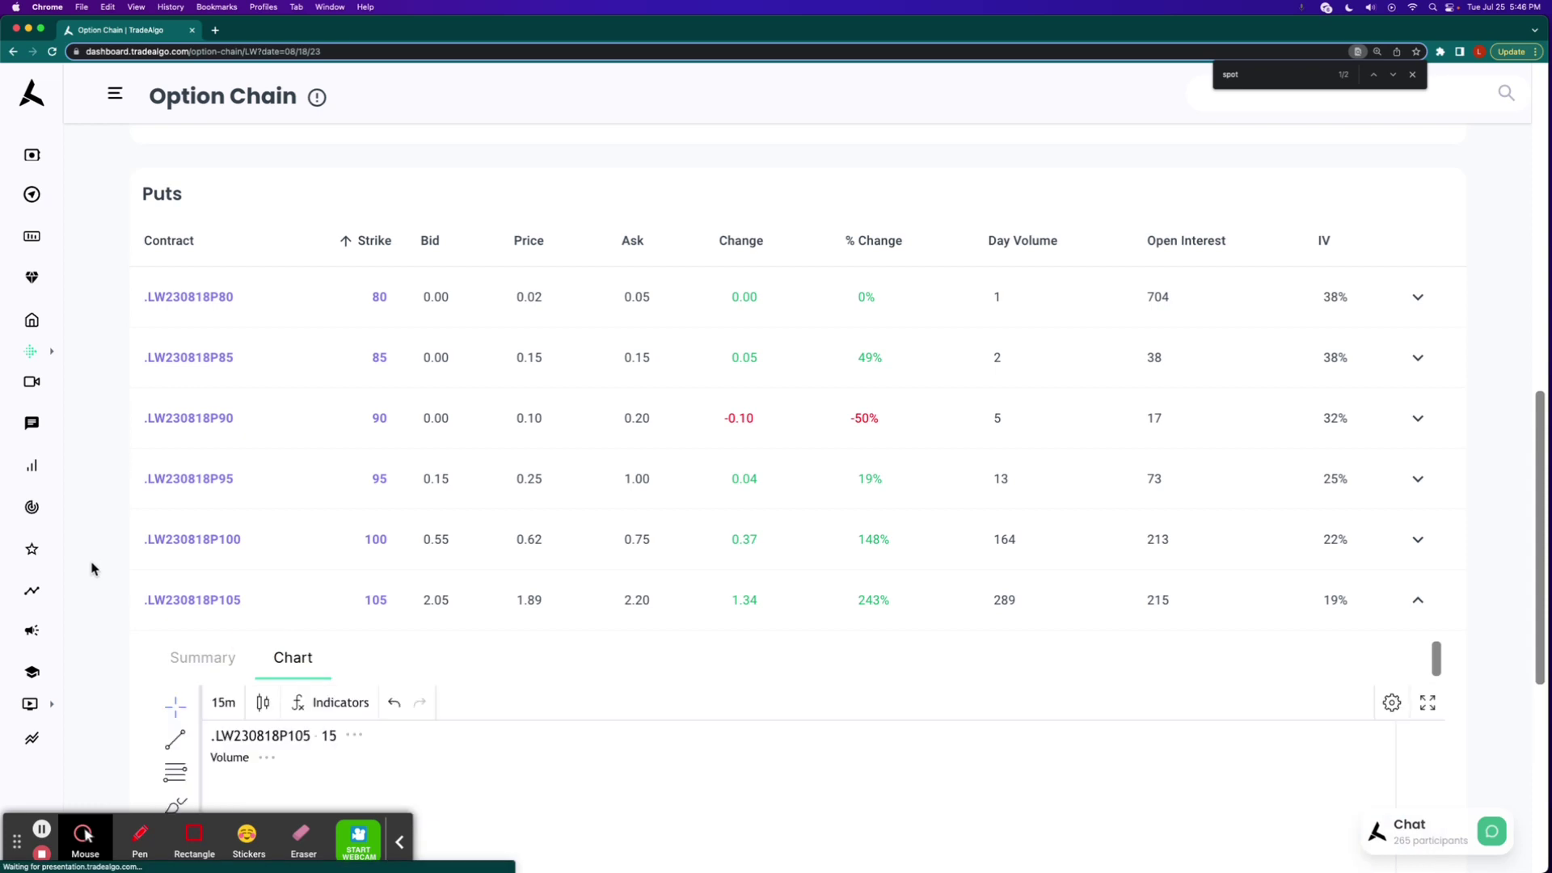
scroll(93, 568, "down", 3)
scroll(94, 569, "down", 1)
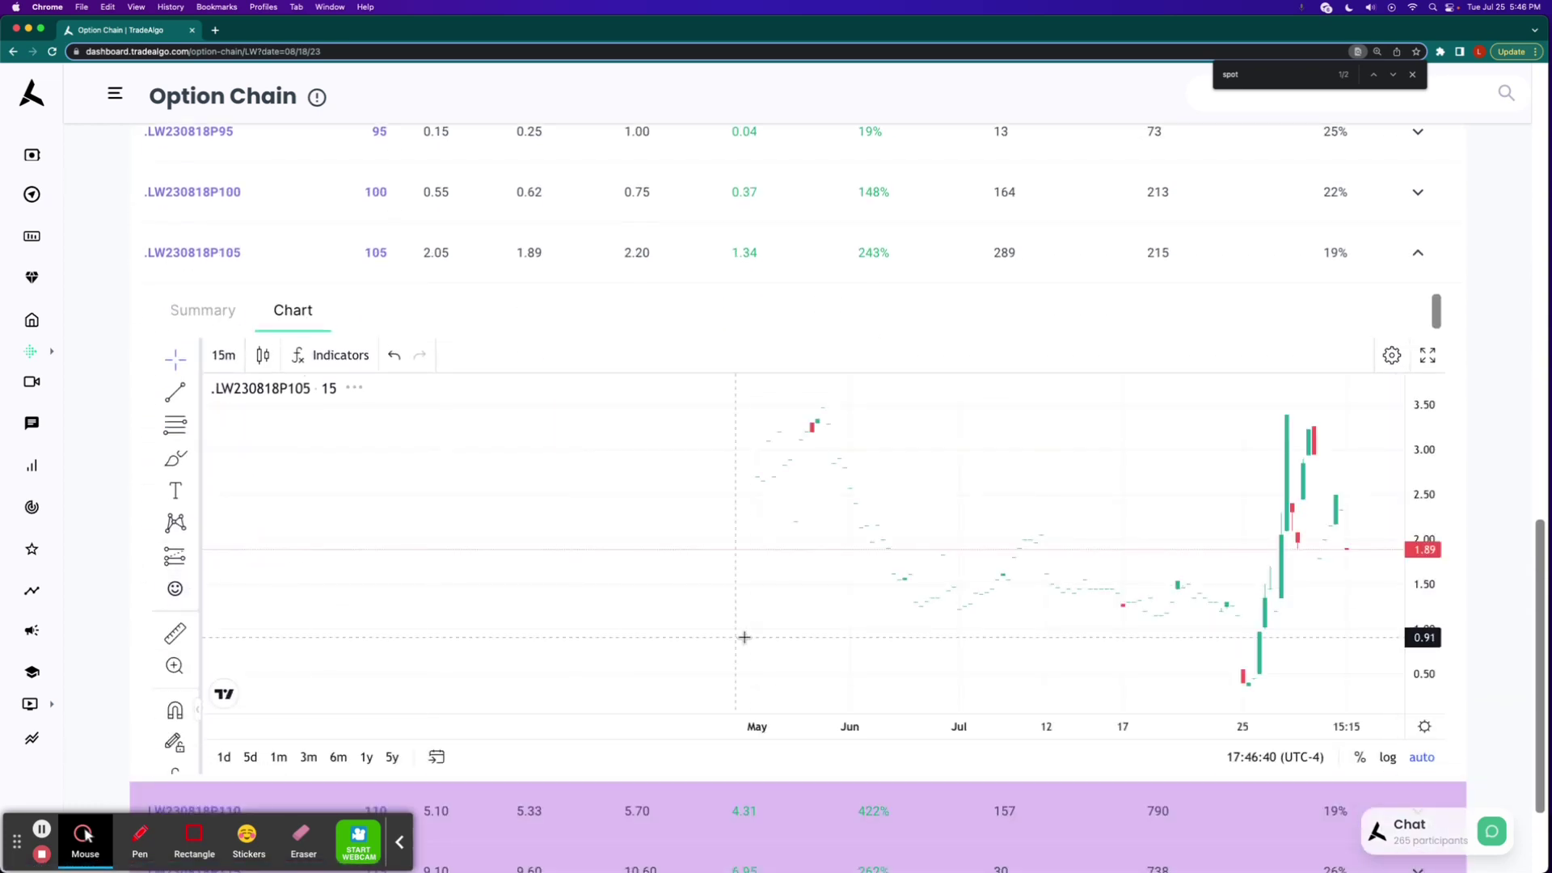
left_click_drag(1302, 722, 672, 710)
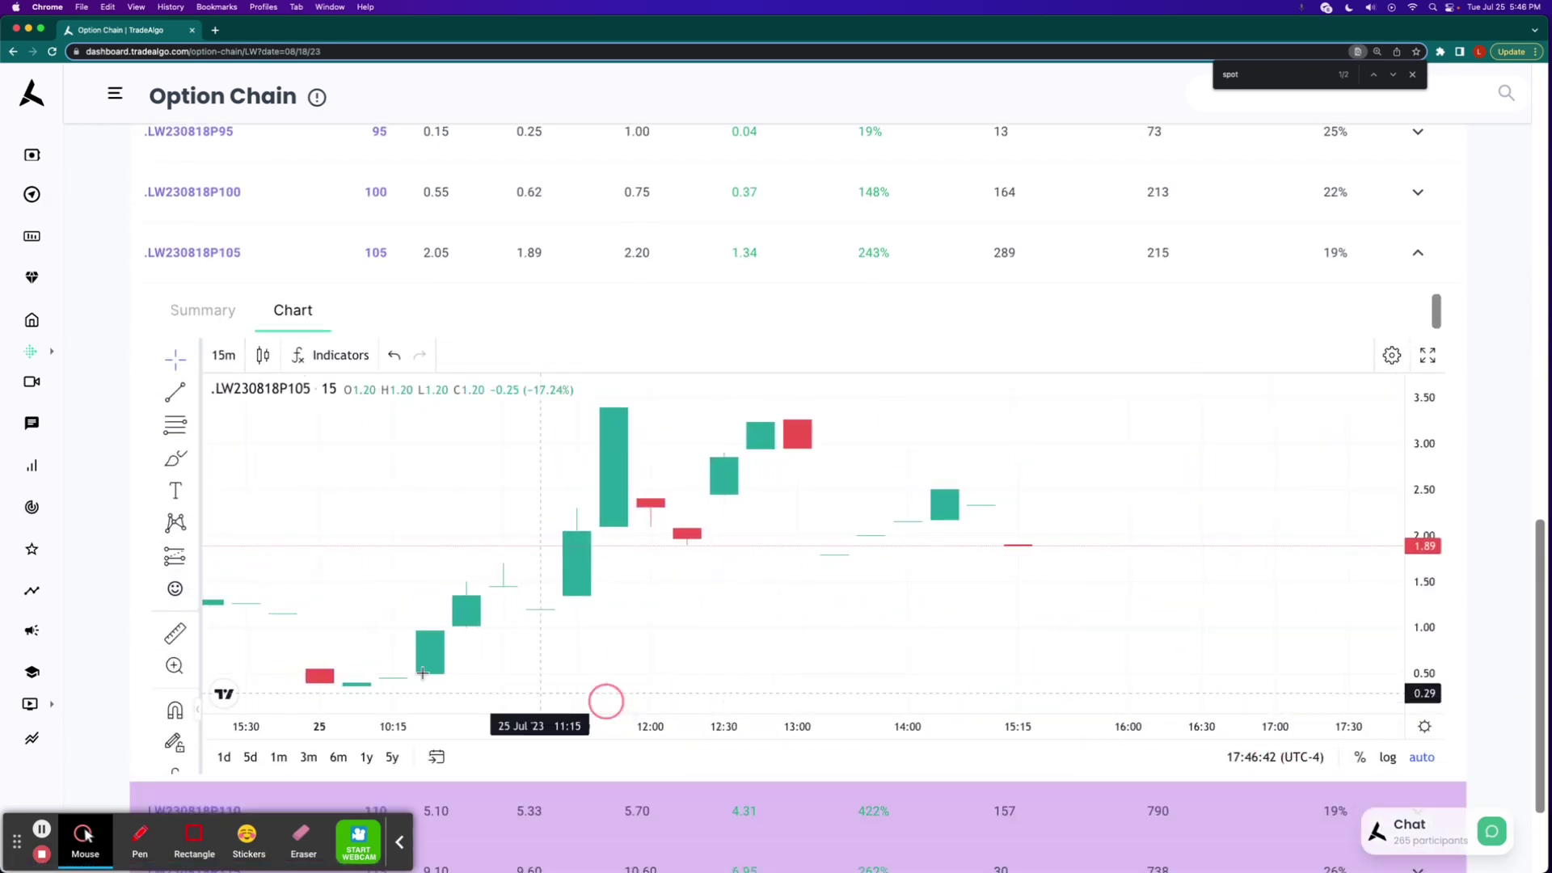
left_click(175, 635)
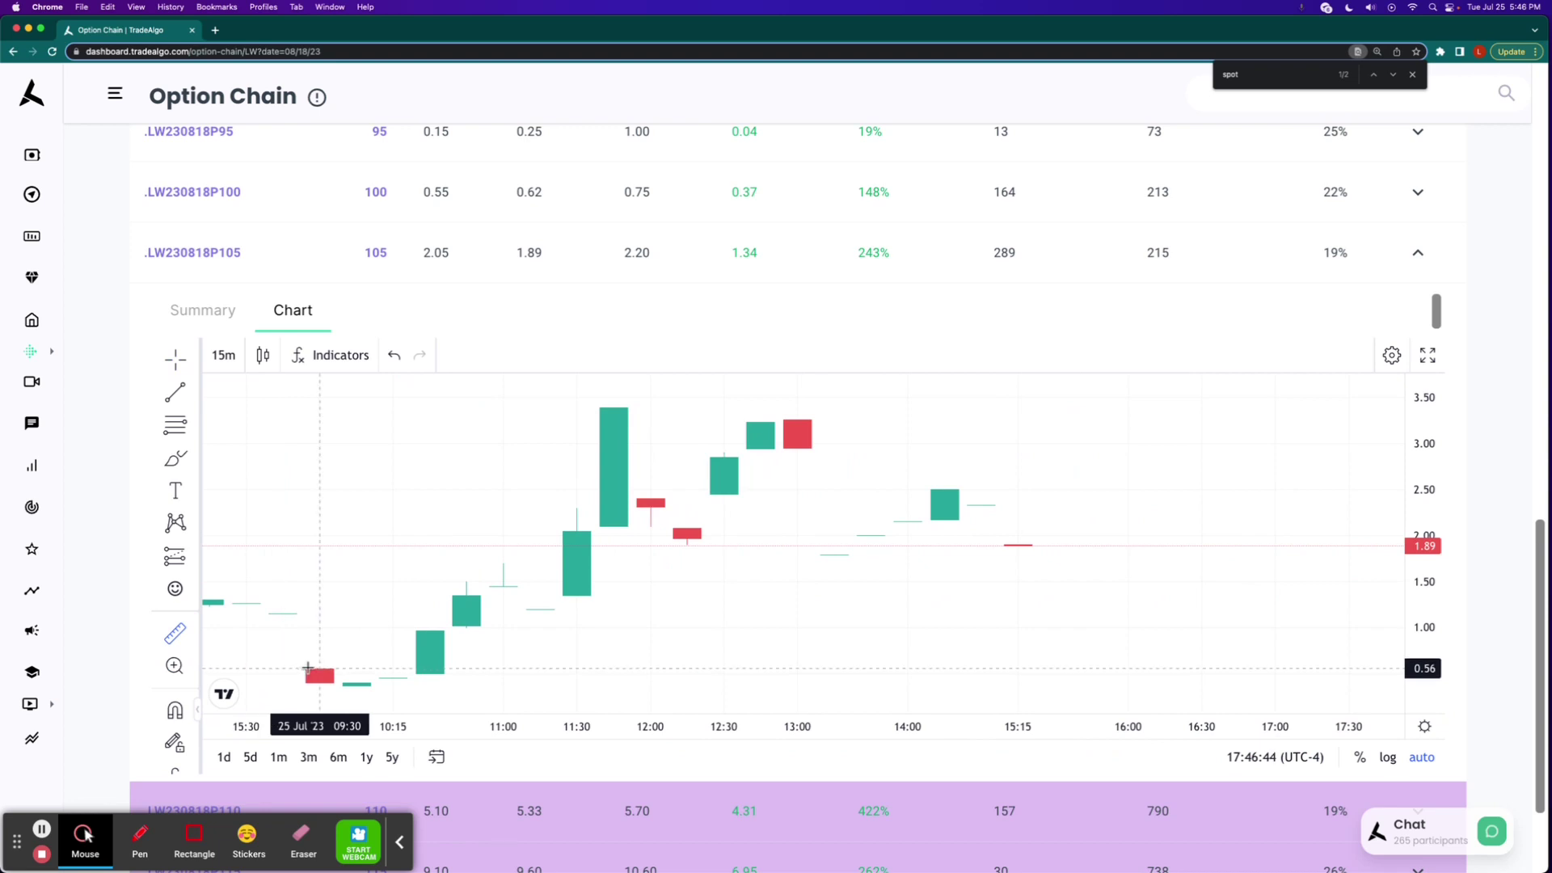
left_click(308, 668)
left_click(614, 401)
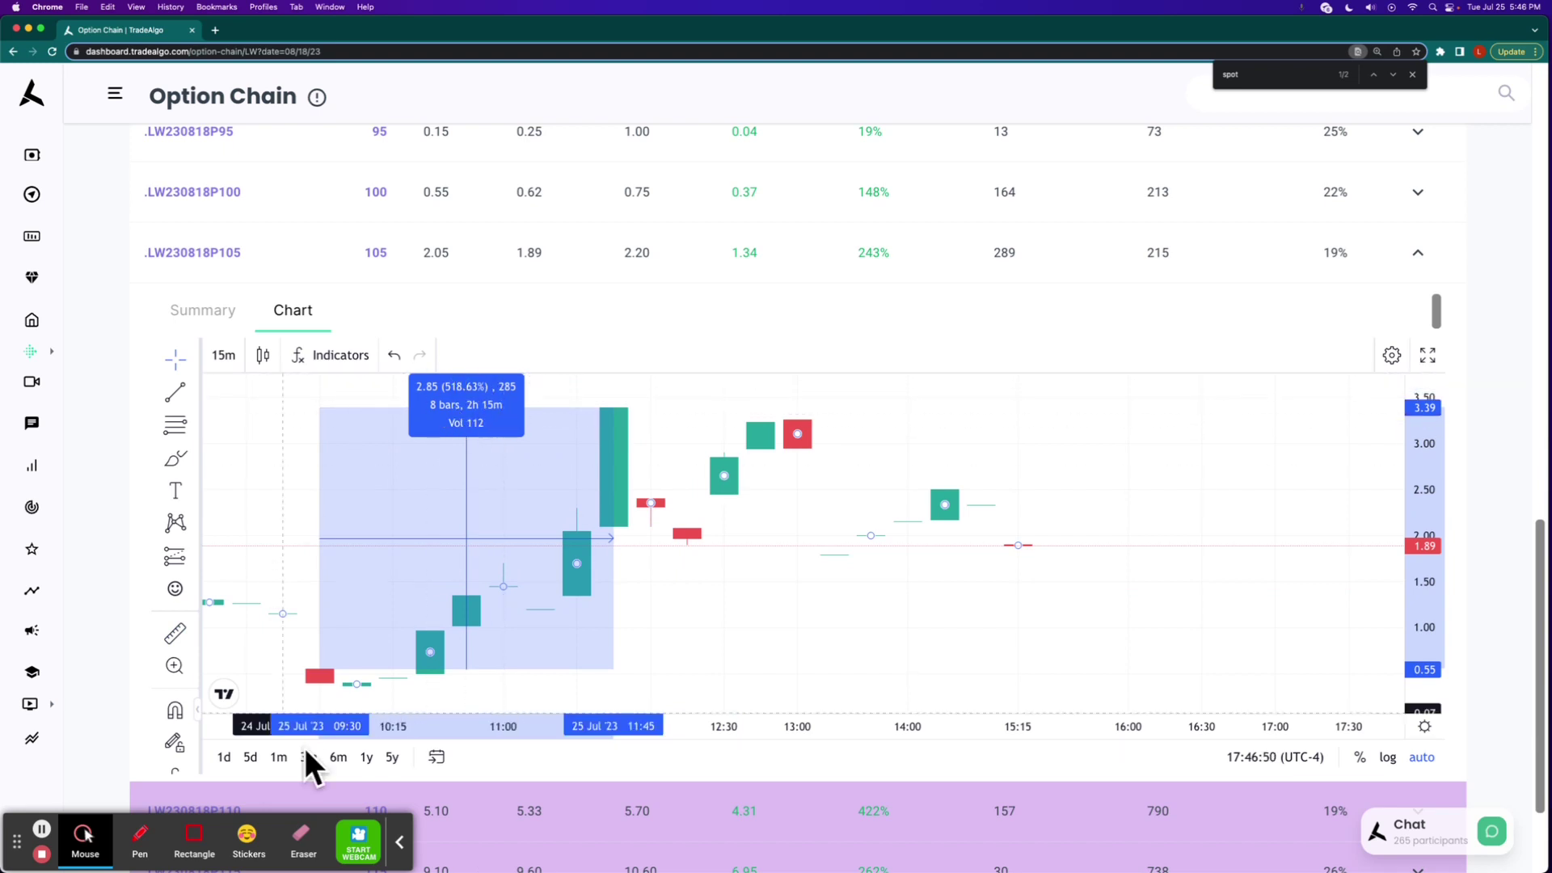
Circle the rally's starting candles, cross out the later ones, then clear the pen marks
left_click(143, 835)
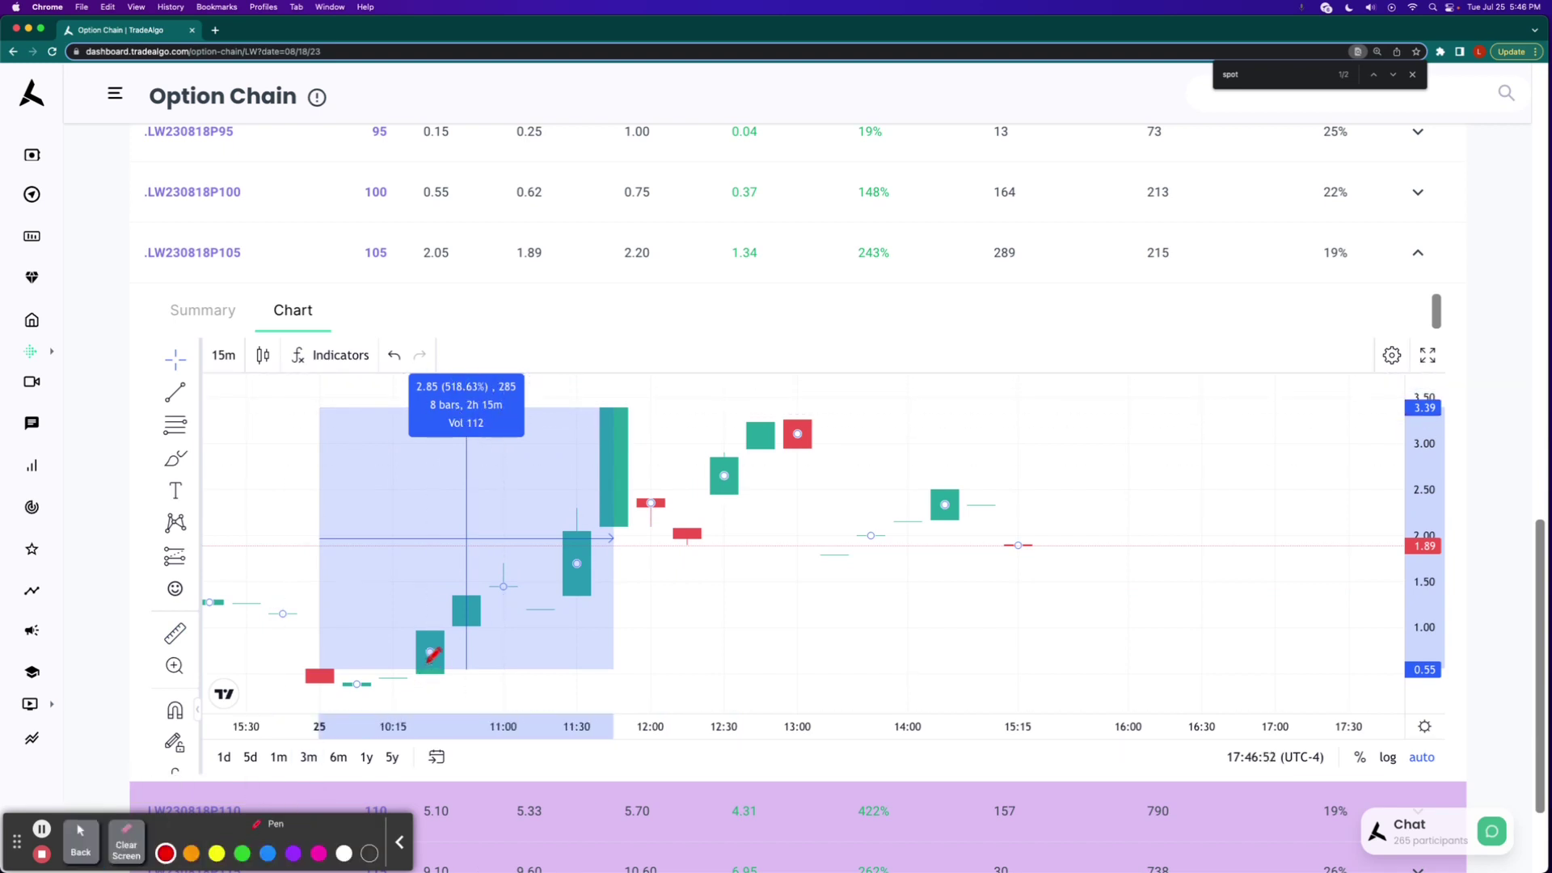
mouse_move(431, 661)
left_mouse_down()
mouse_move(303, 686)
mouse_move(467, 666)
left_mouse_up()
left_click_drag(920, 471, 1072, 598)
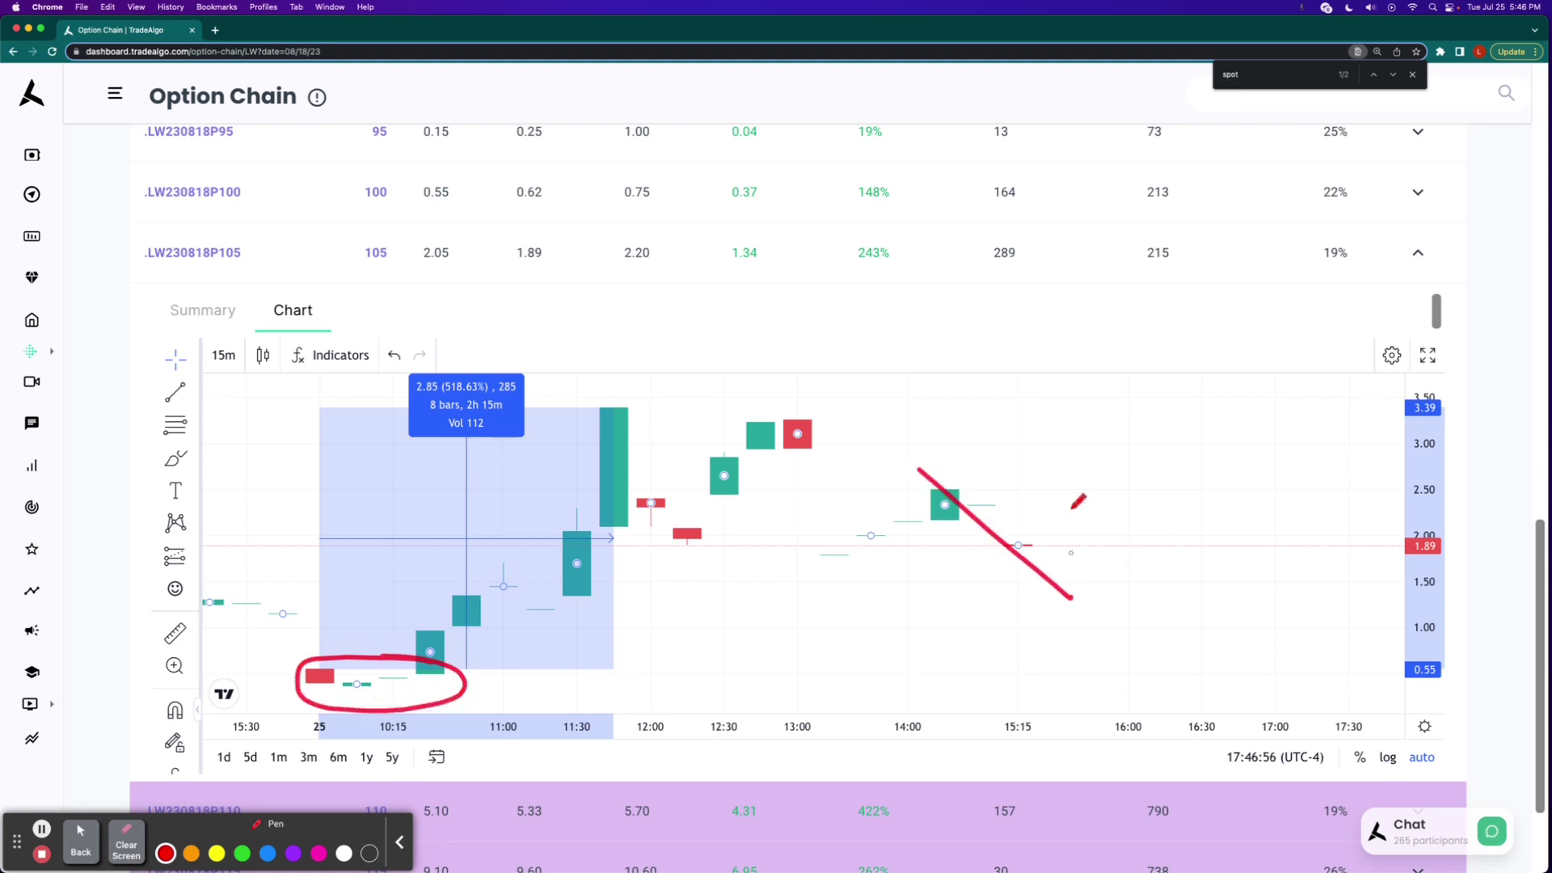
left_click_drag(1077, 473, 885, 598)
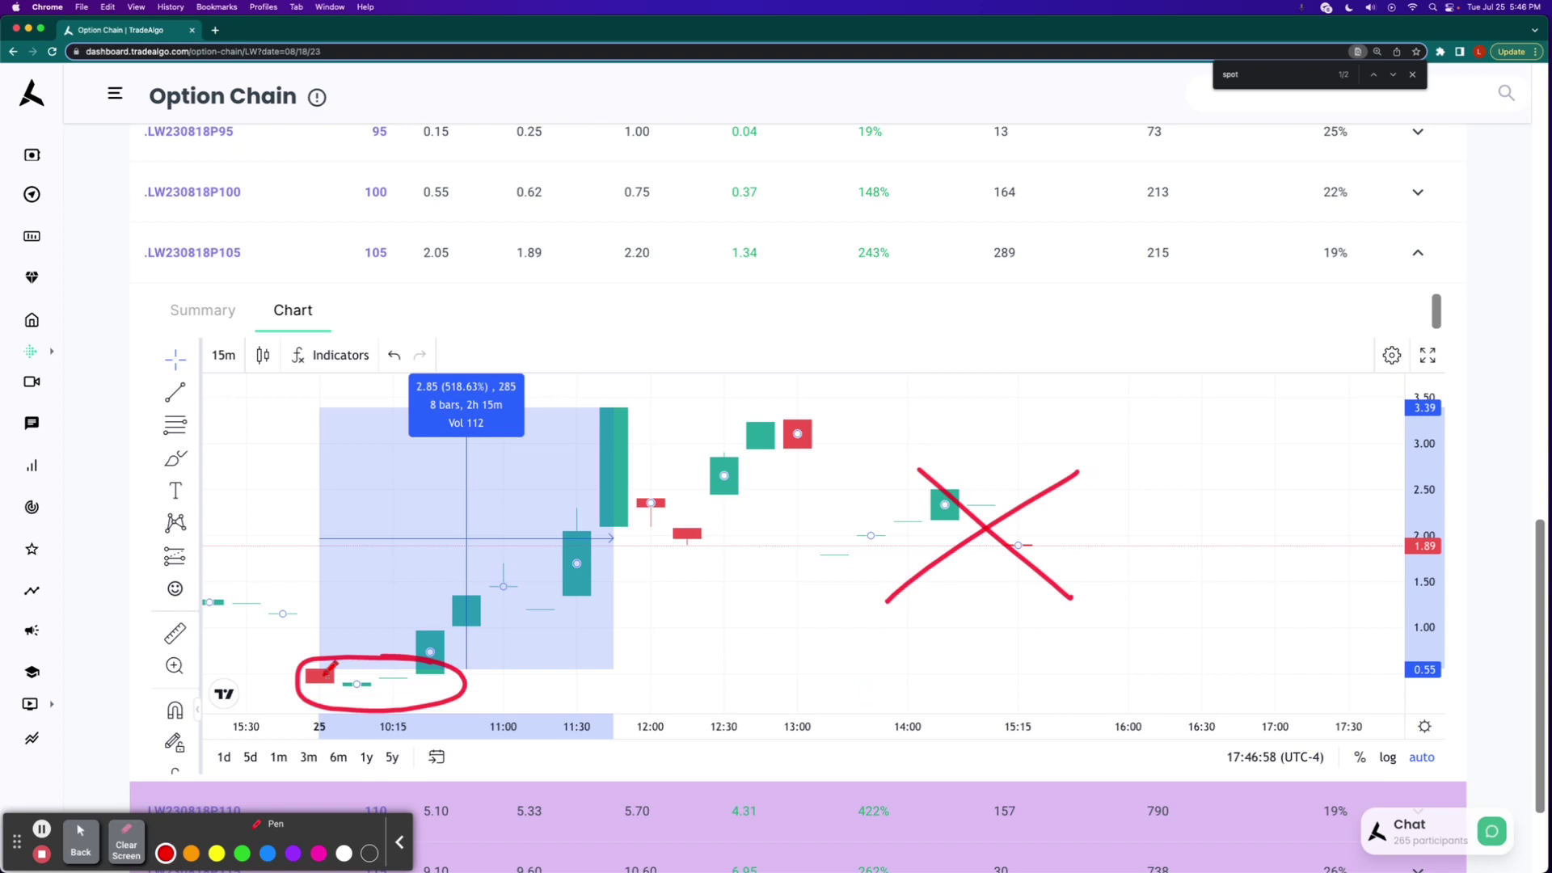
left_click(127, 837)
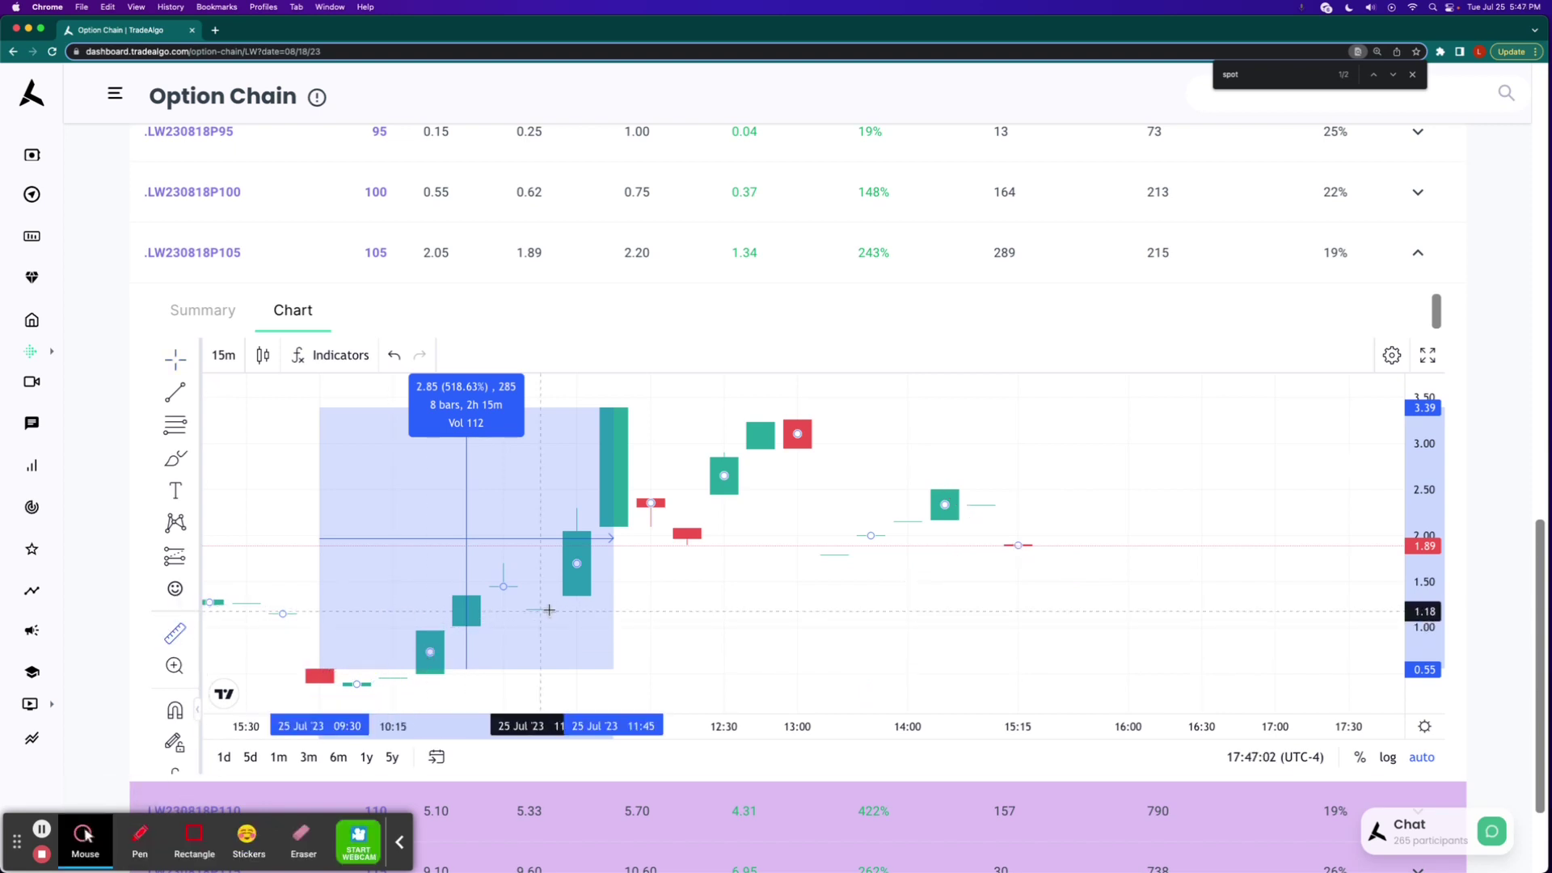
Measure the LW put's 11:15–12:30 move, a 518.63% rise over 8 bars
left_click_drag(540, 607, 734, 471)
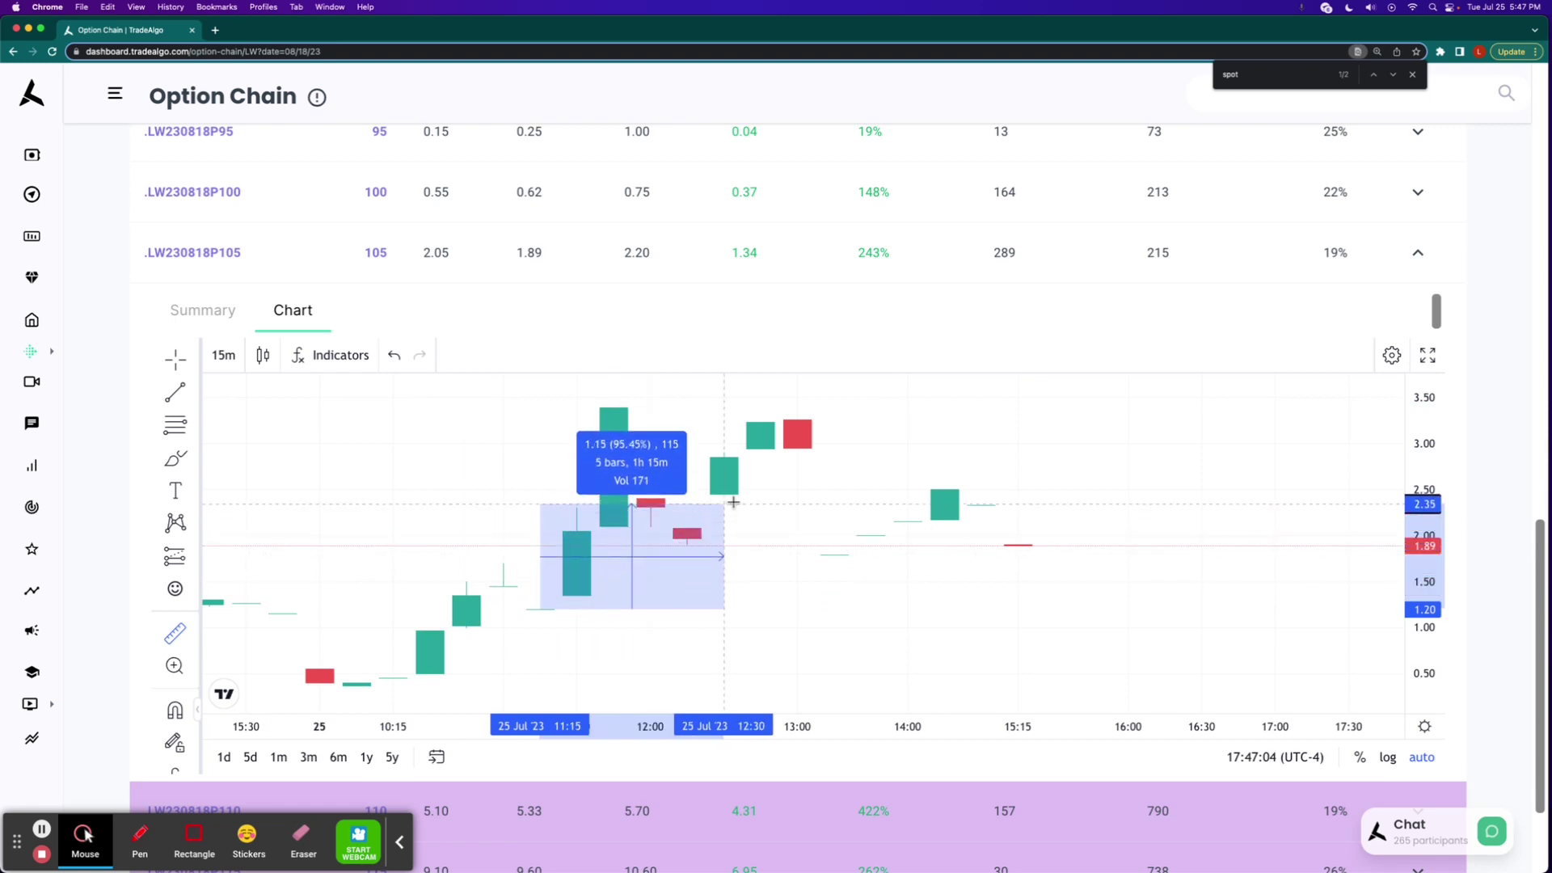
left_click(734, 471)
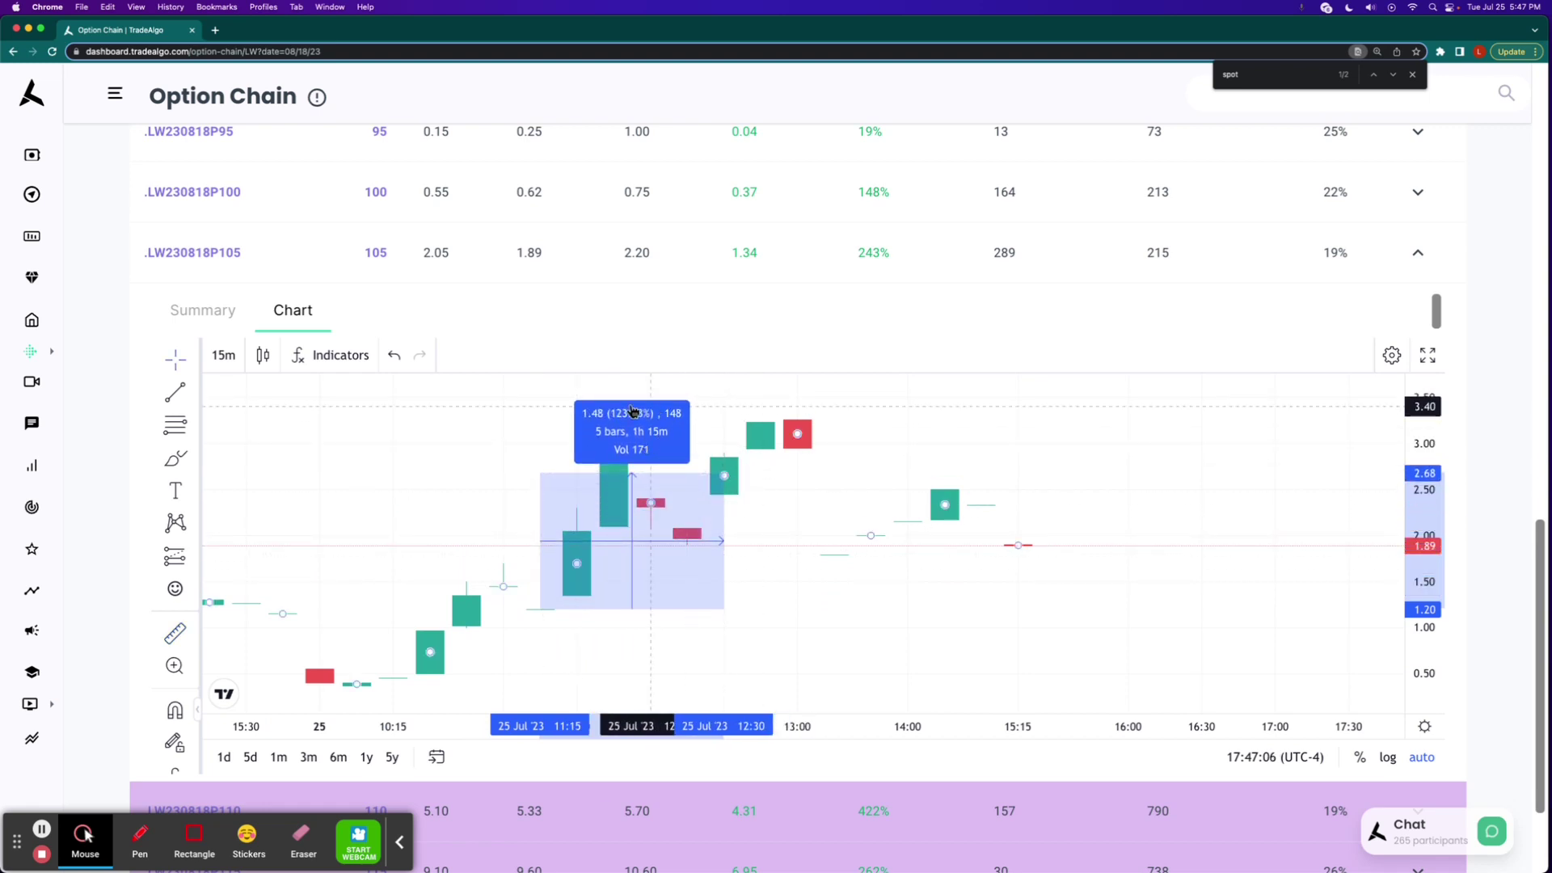
scroll(461, 291, "up", 10)
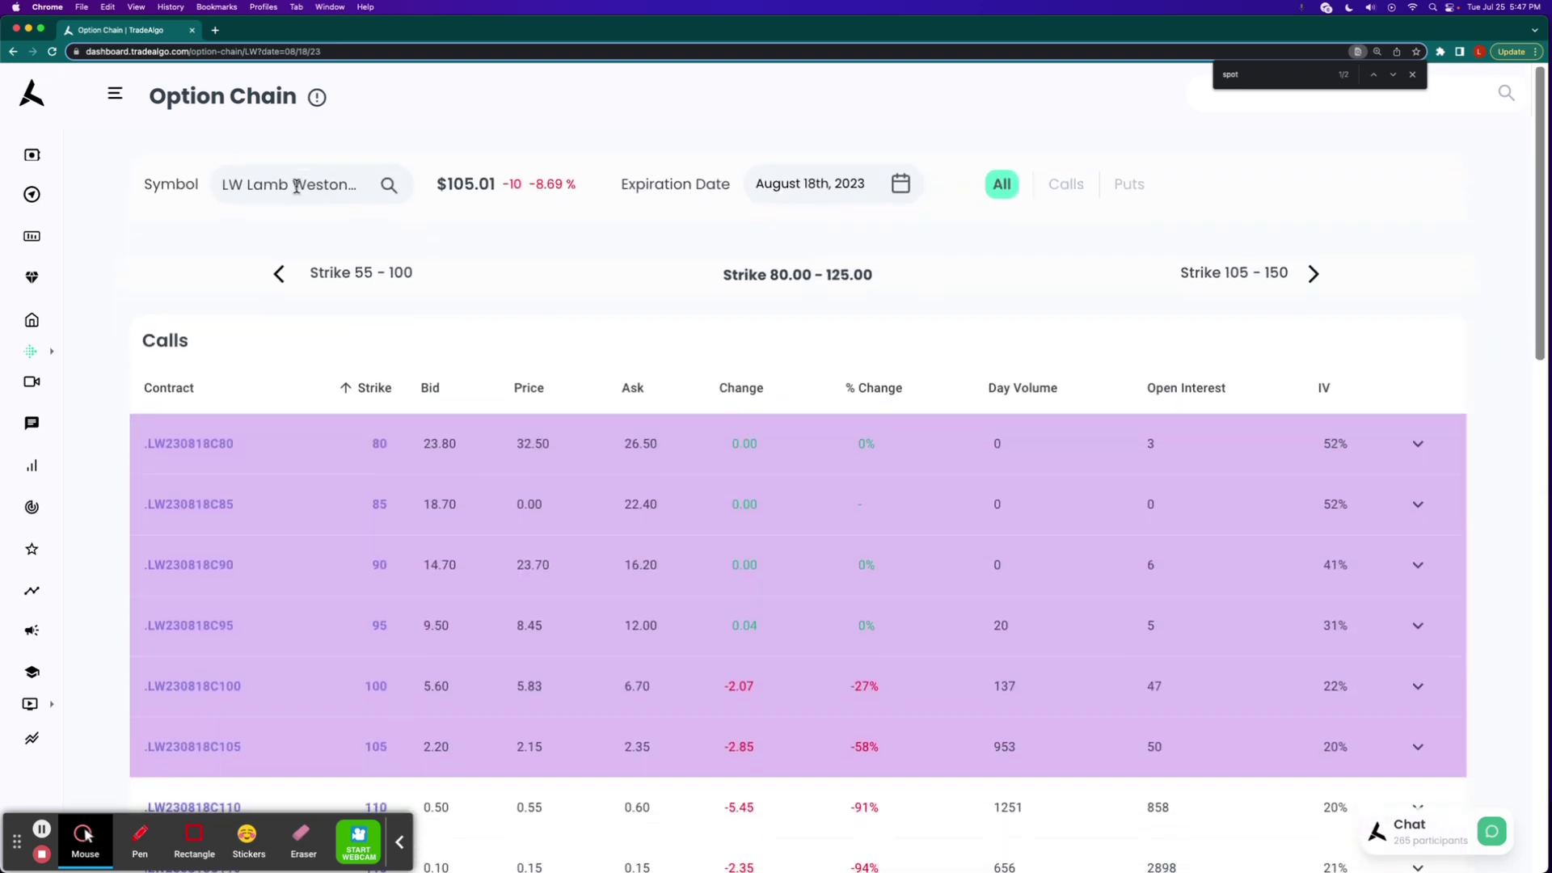
left_click(295, 184)
type("spot")
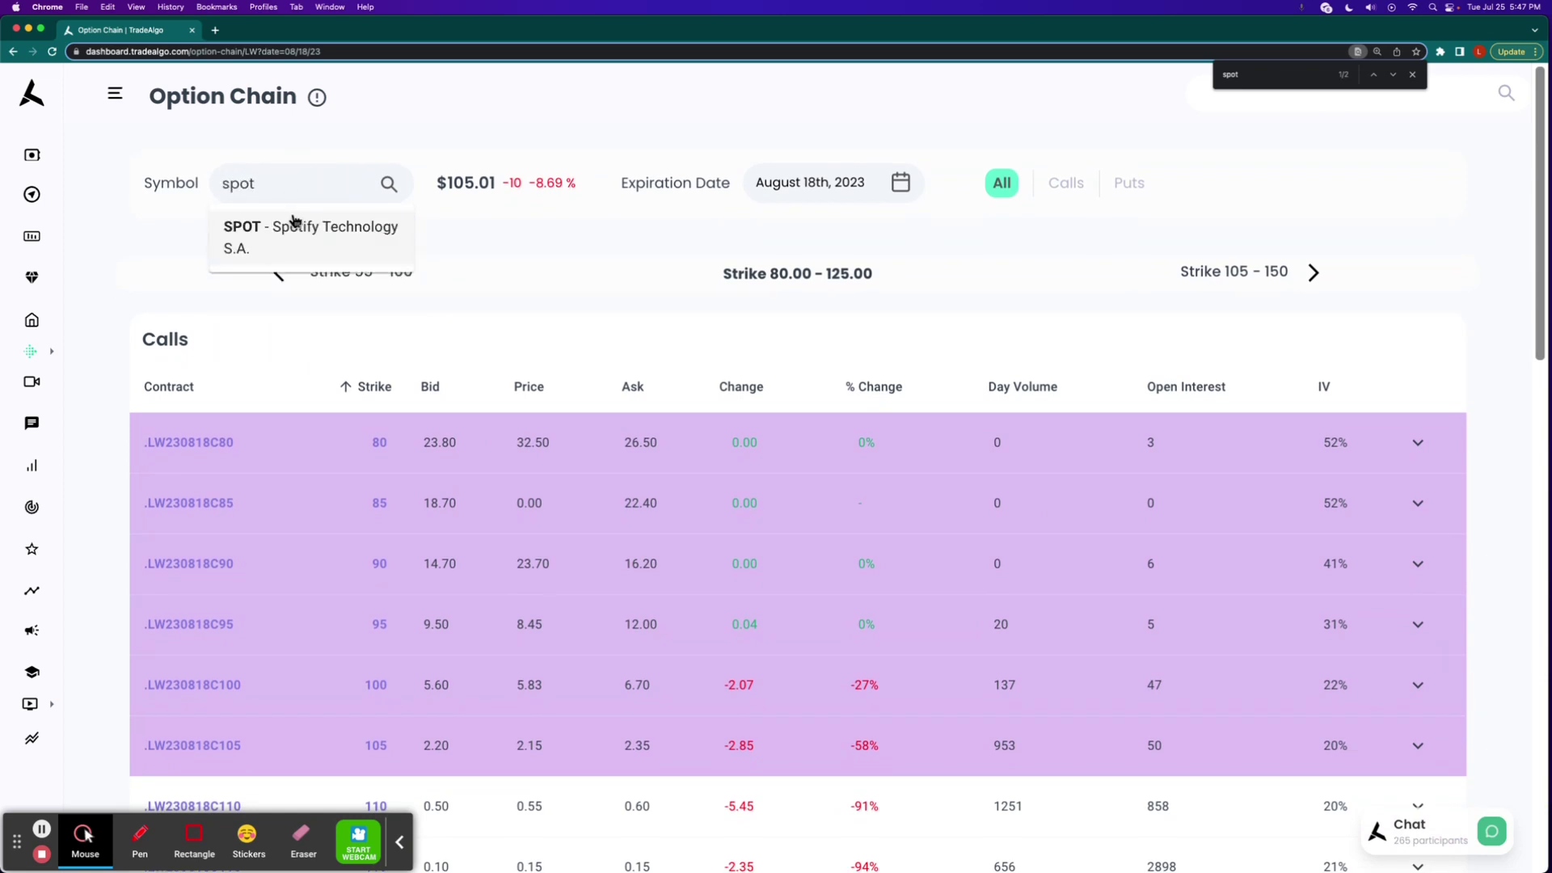
Load SPOT's option chain and chart the .SPOT230818P135 put
left_click(300, 238)
scroll(534, 510, "down", 8)
scroll(713, 582, "down", 8)
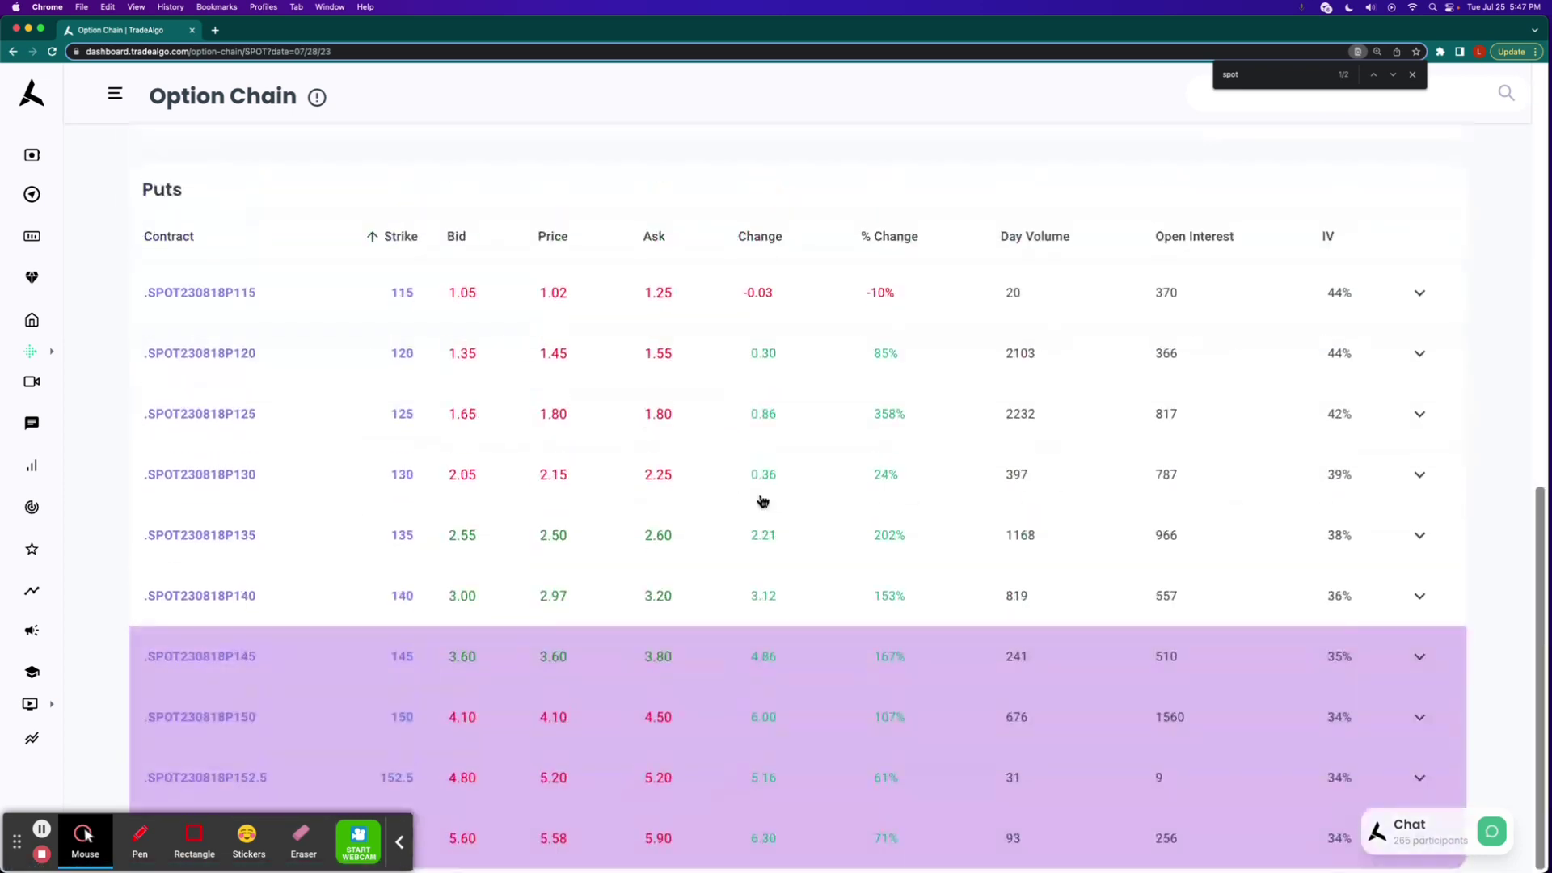
left_click(328, 542)
left_click(293, 599)
scroll(109, 570, "down", 3)
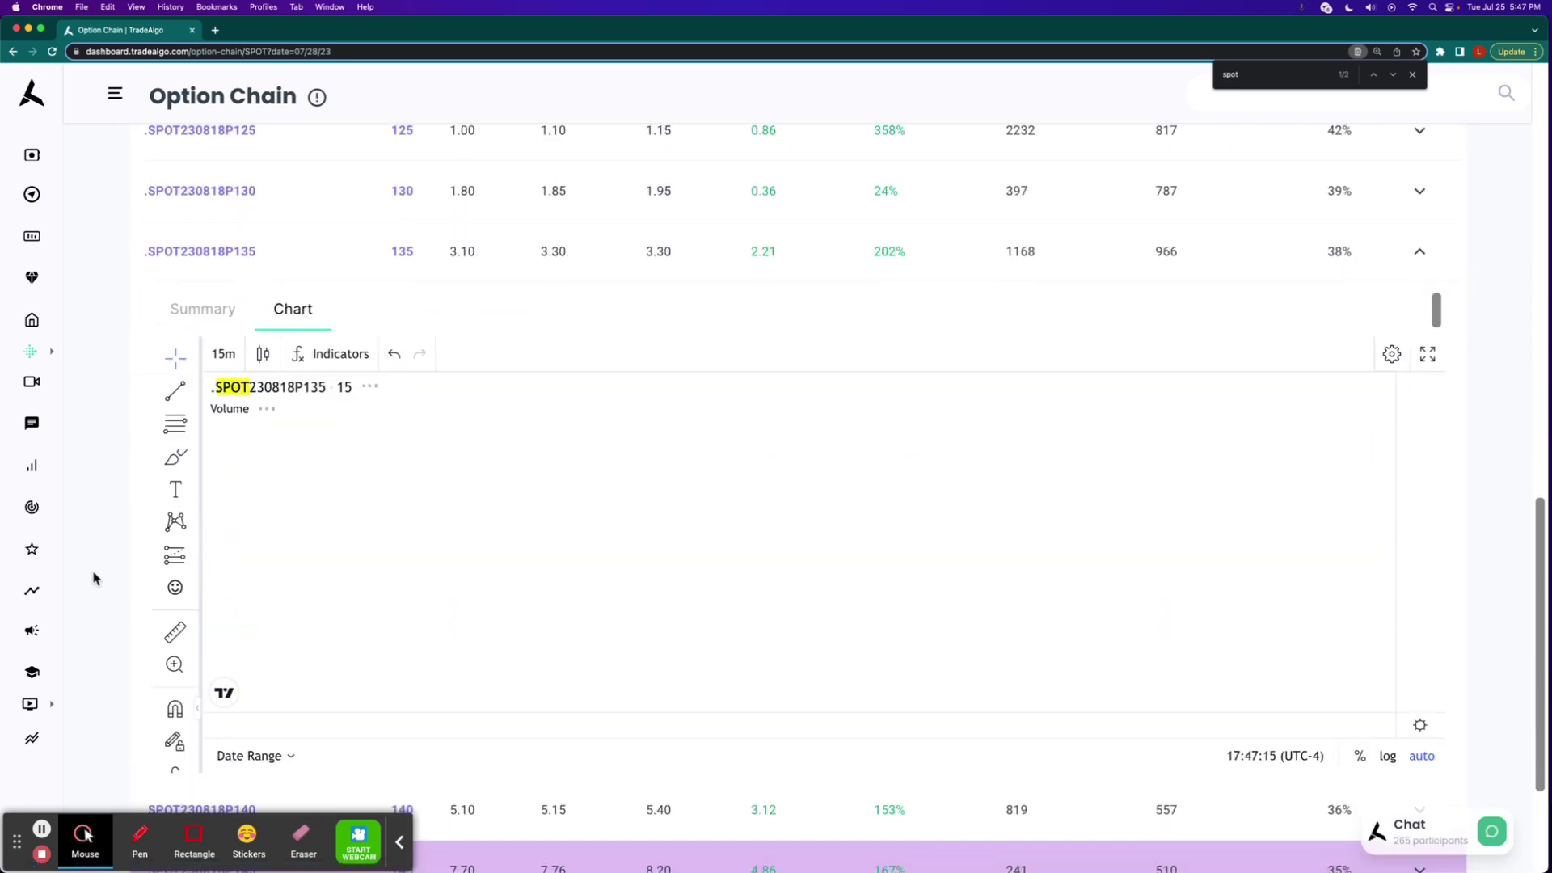
Measure the 09:33–12:36 gain on 3-minute bars (129.04%, 50 bars), then return to the dashboard
left_click(223, 353)
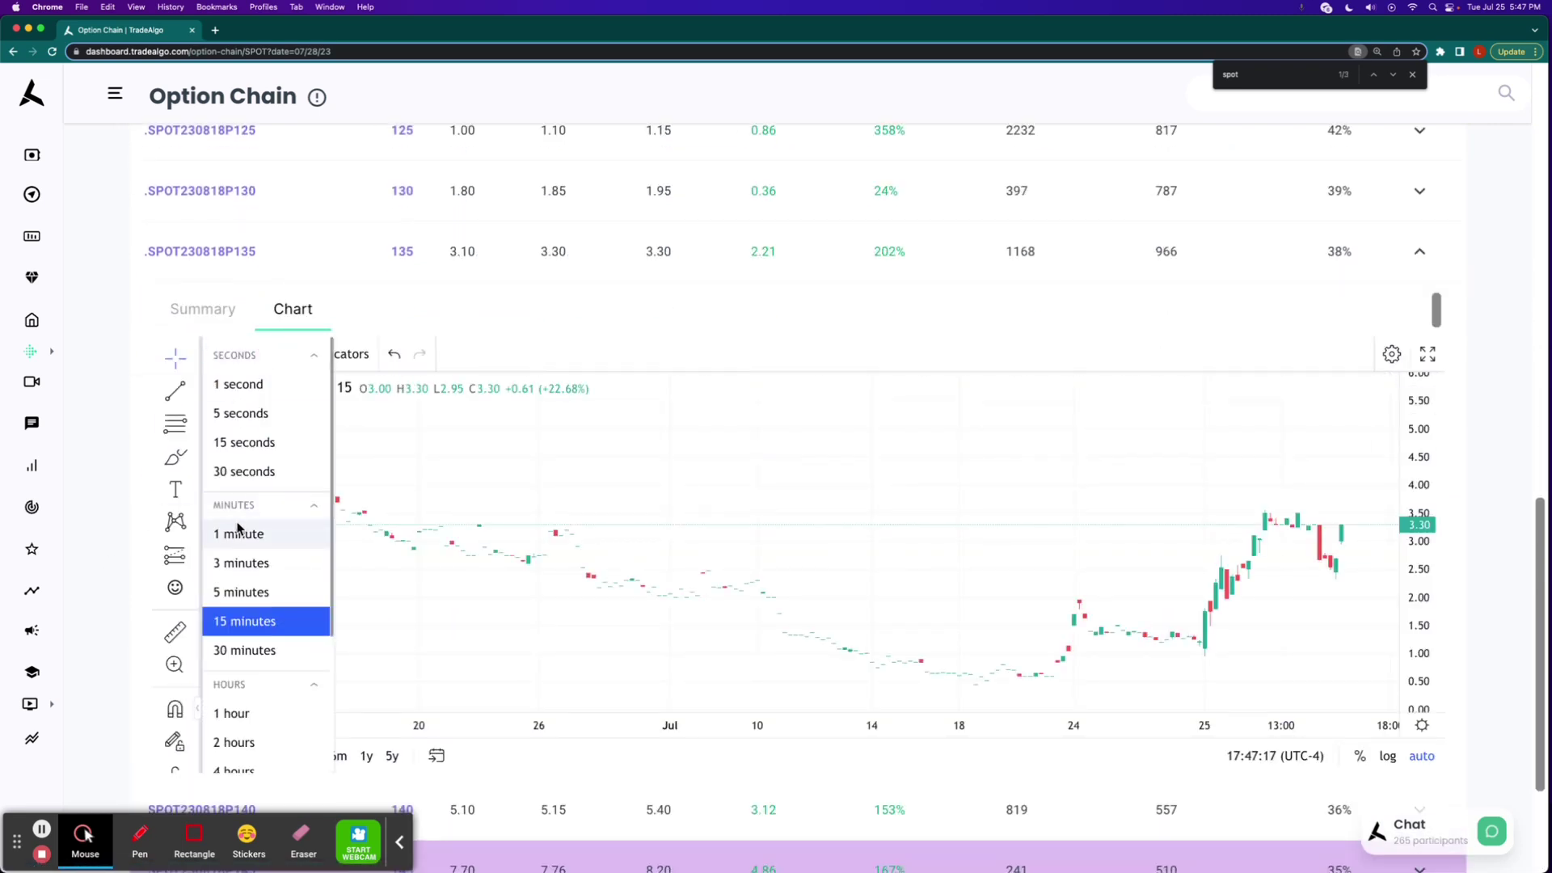
left_click(243, 565)
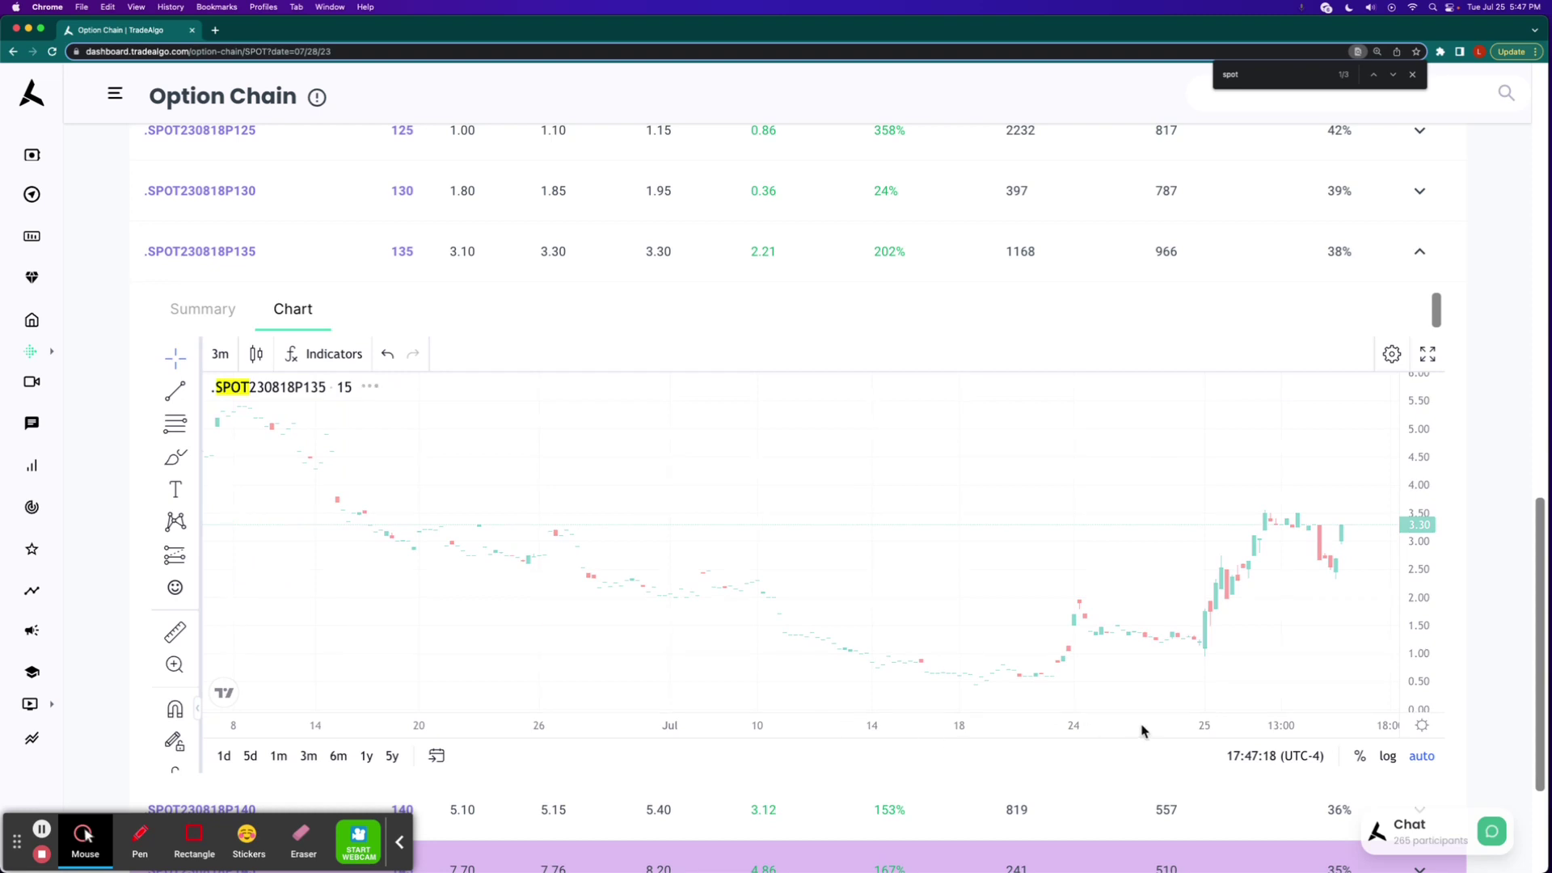
scroll(1007, 680, "up", 5)
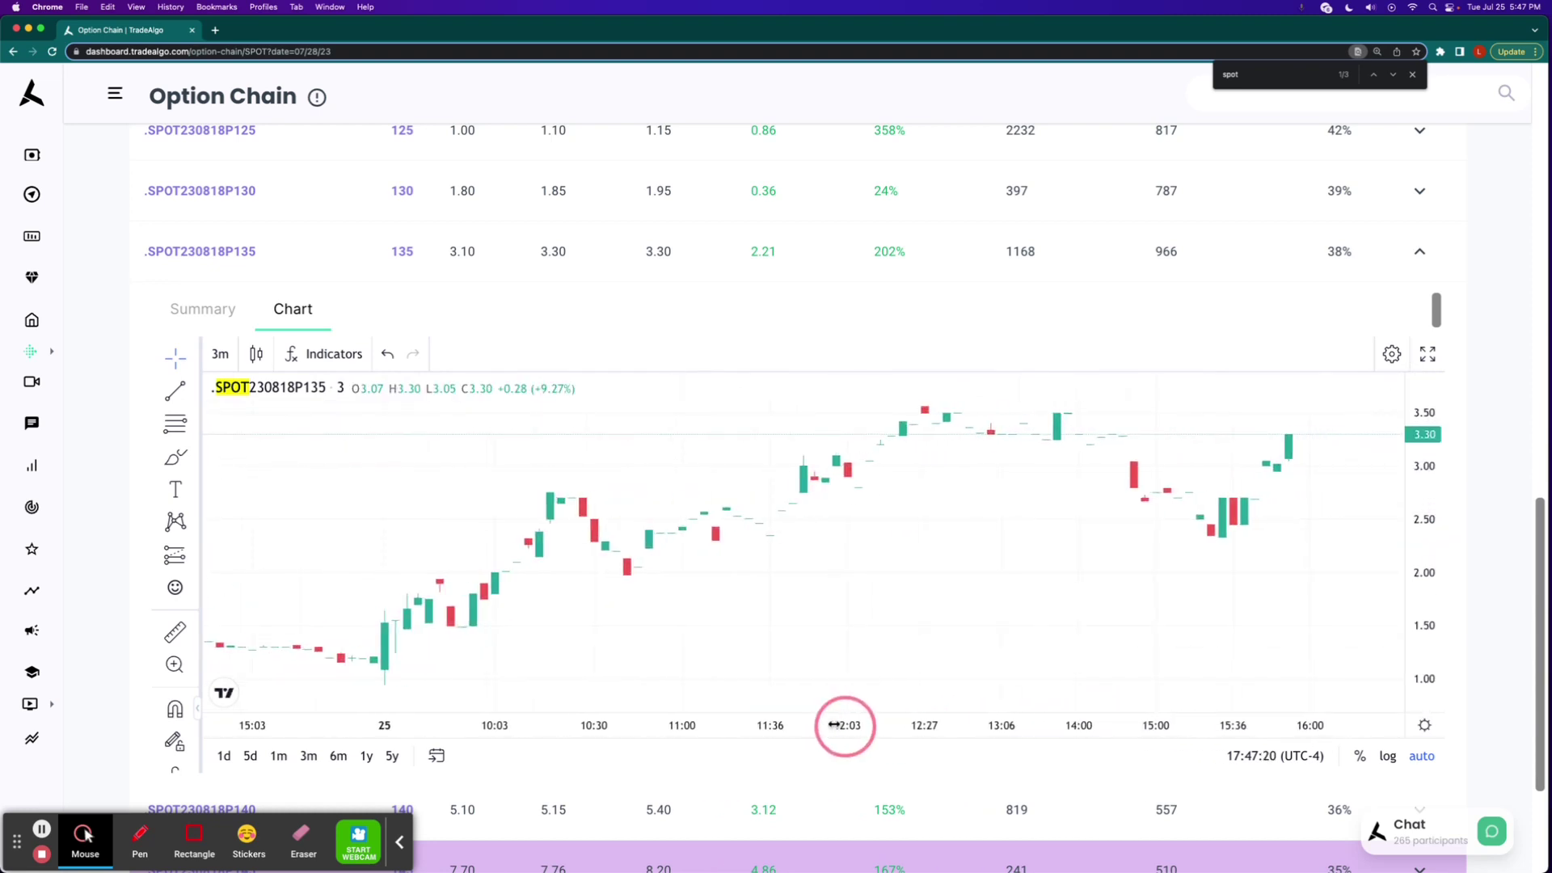
scroll(607, 667, "up", 3)
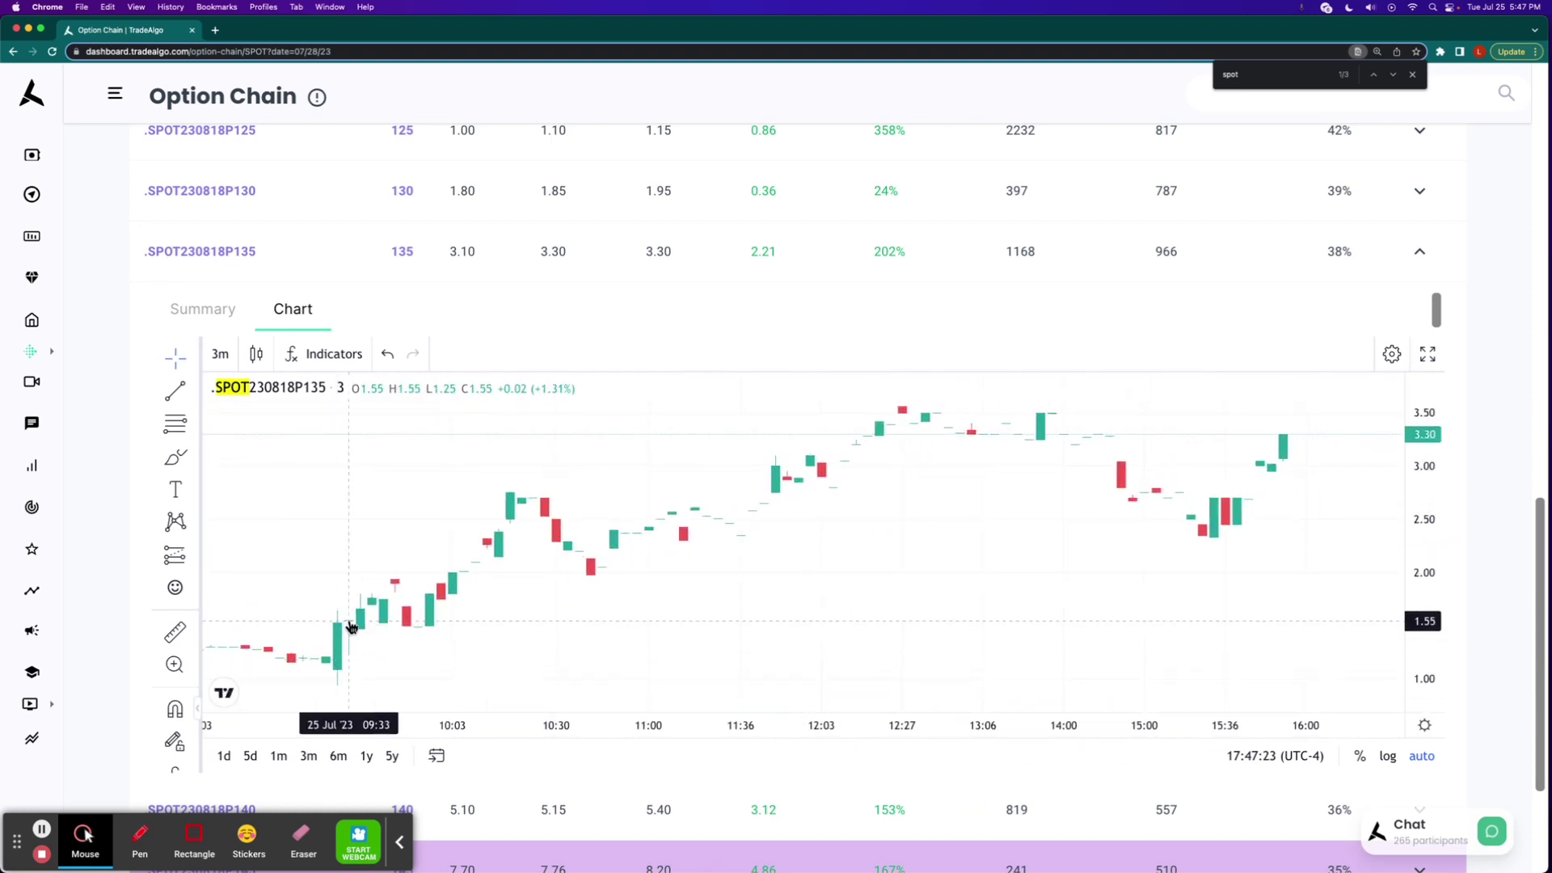
key("shift")
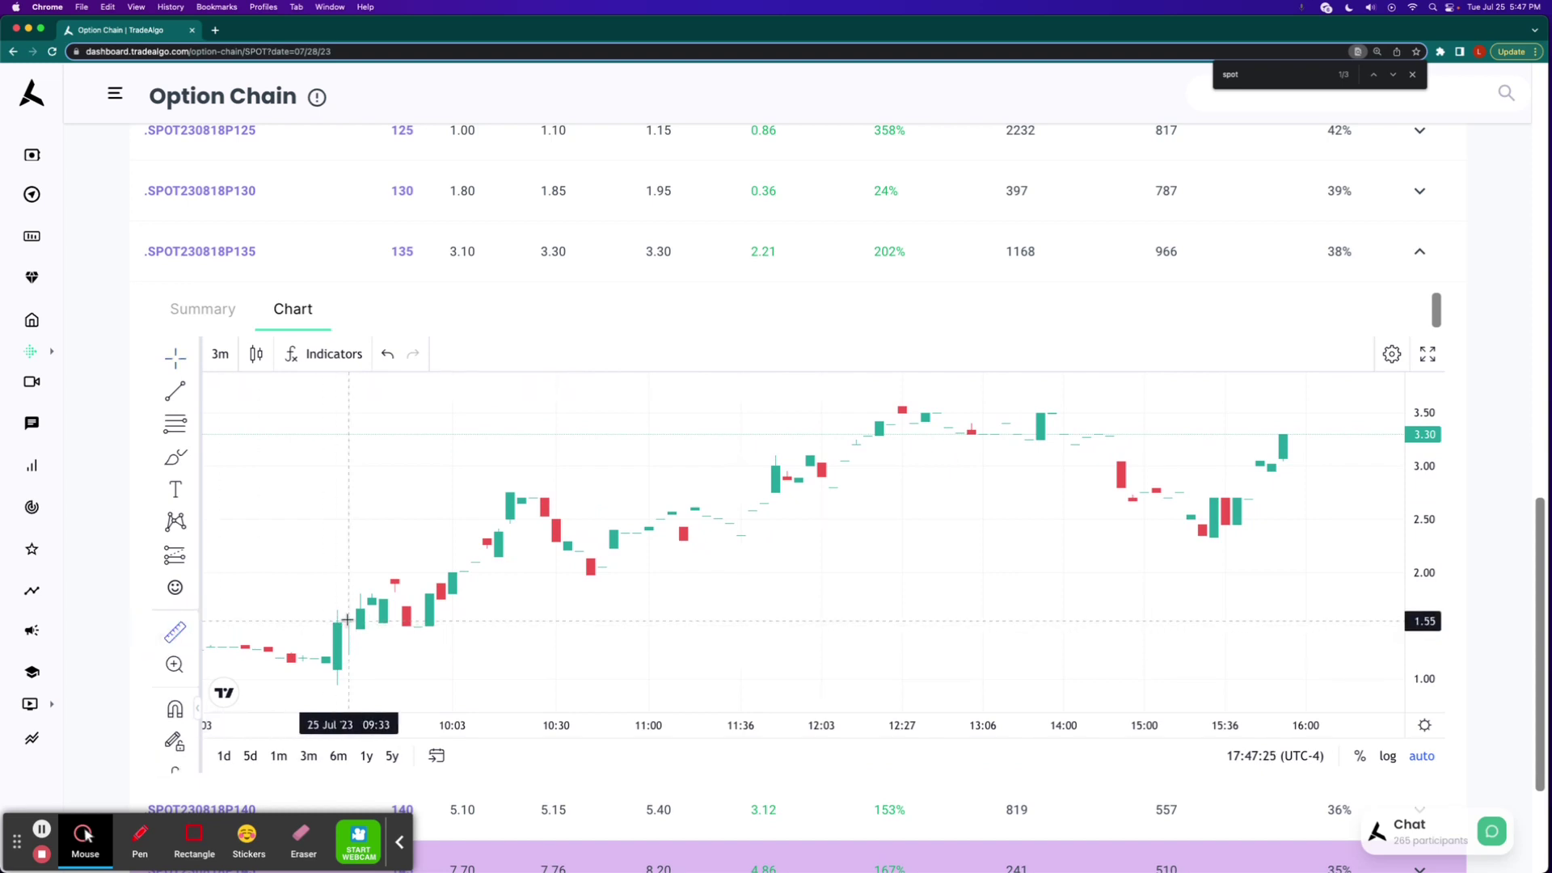
left_click_drag(348, 622, 925, 409)
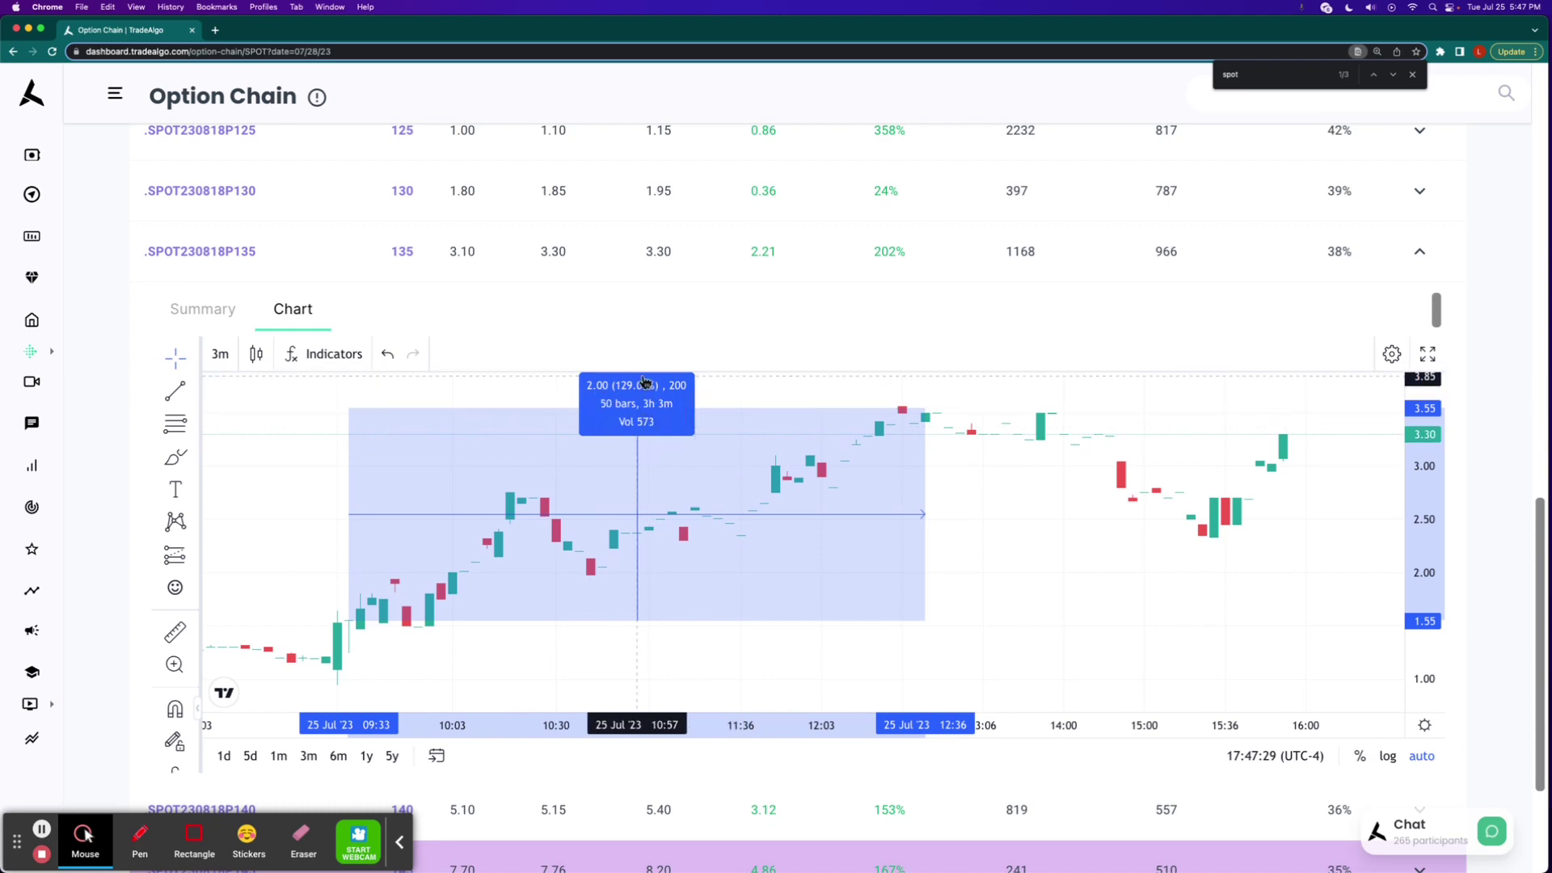
left_click(32, 96)
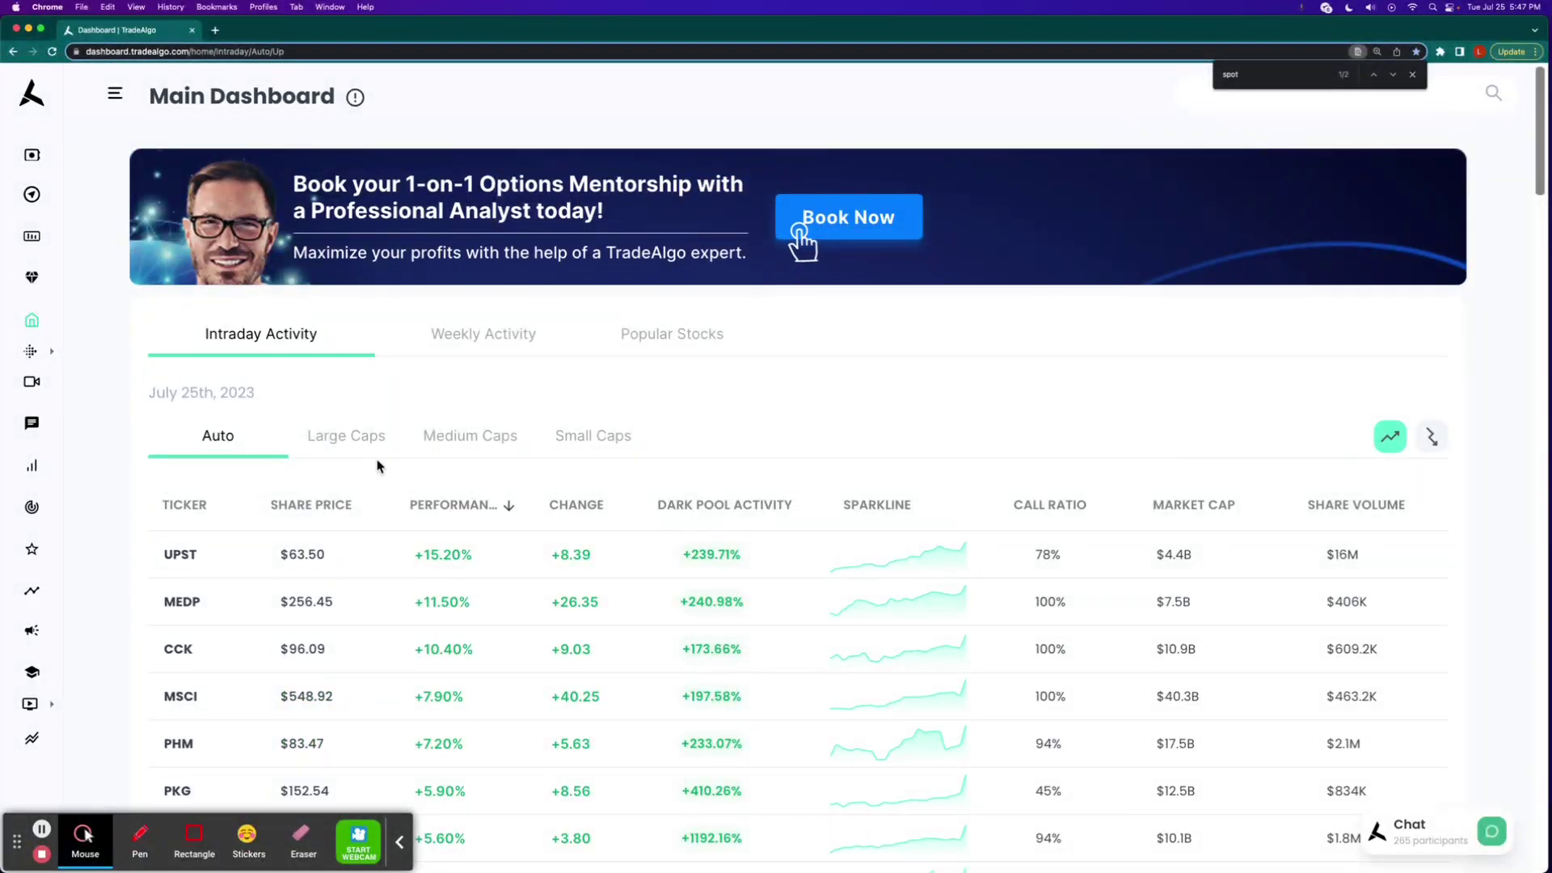
Filter Intraday Activity to Large Caps (PHM +7.20%) and bring up the 200% PHM chat screenshot
left_click(364, 439)
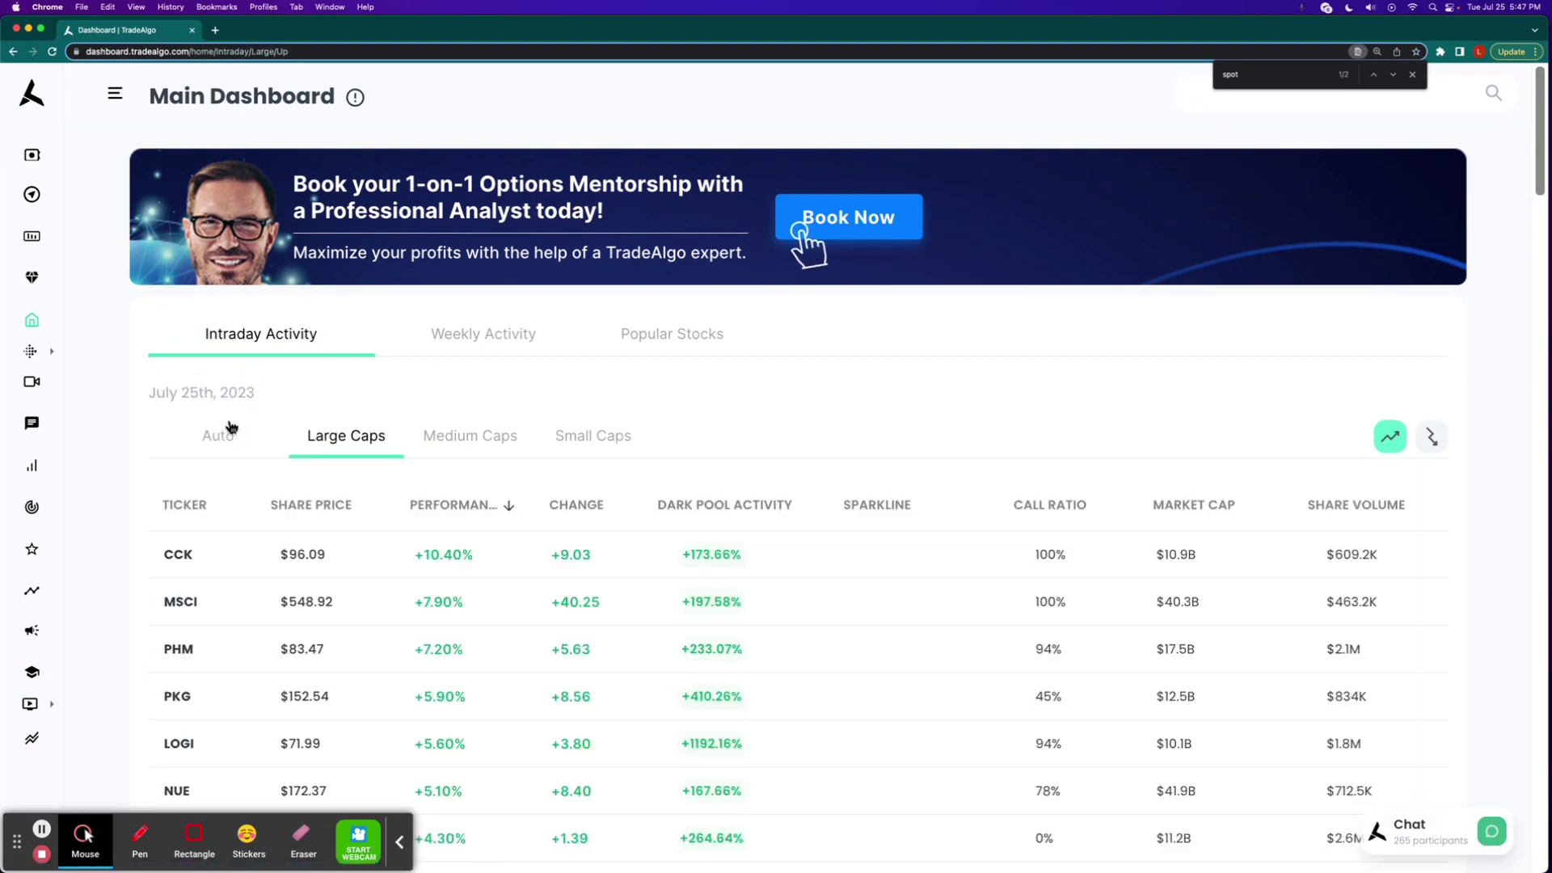
scroll(236, 455, "down", 1)
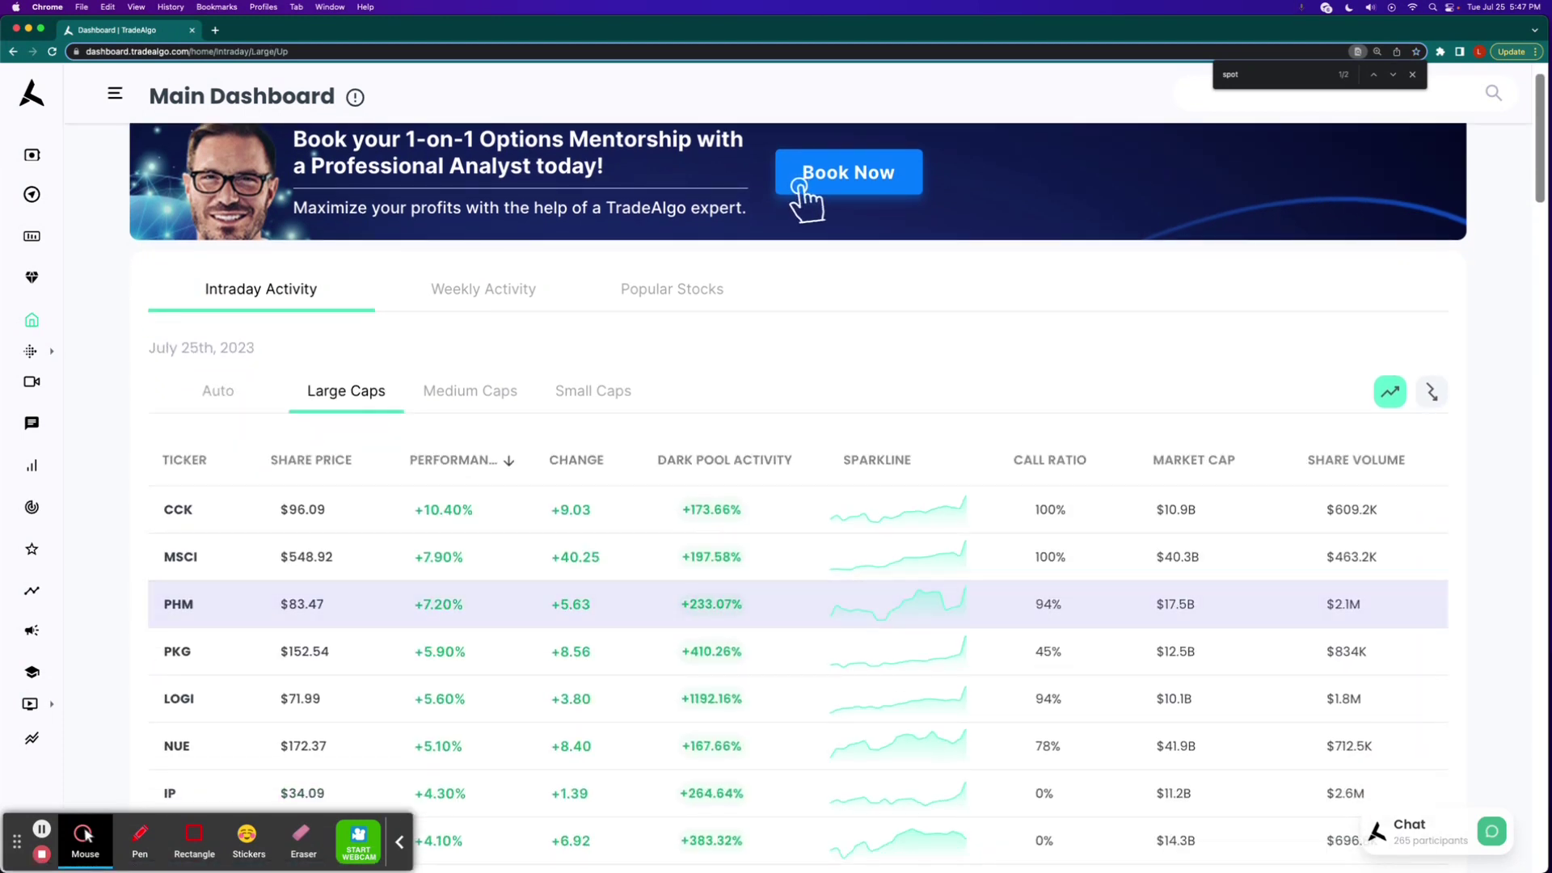
key("super+Tab")
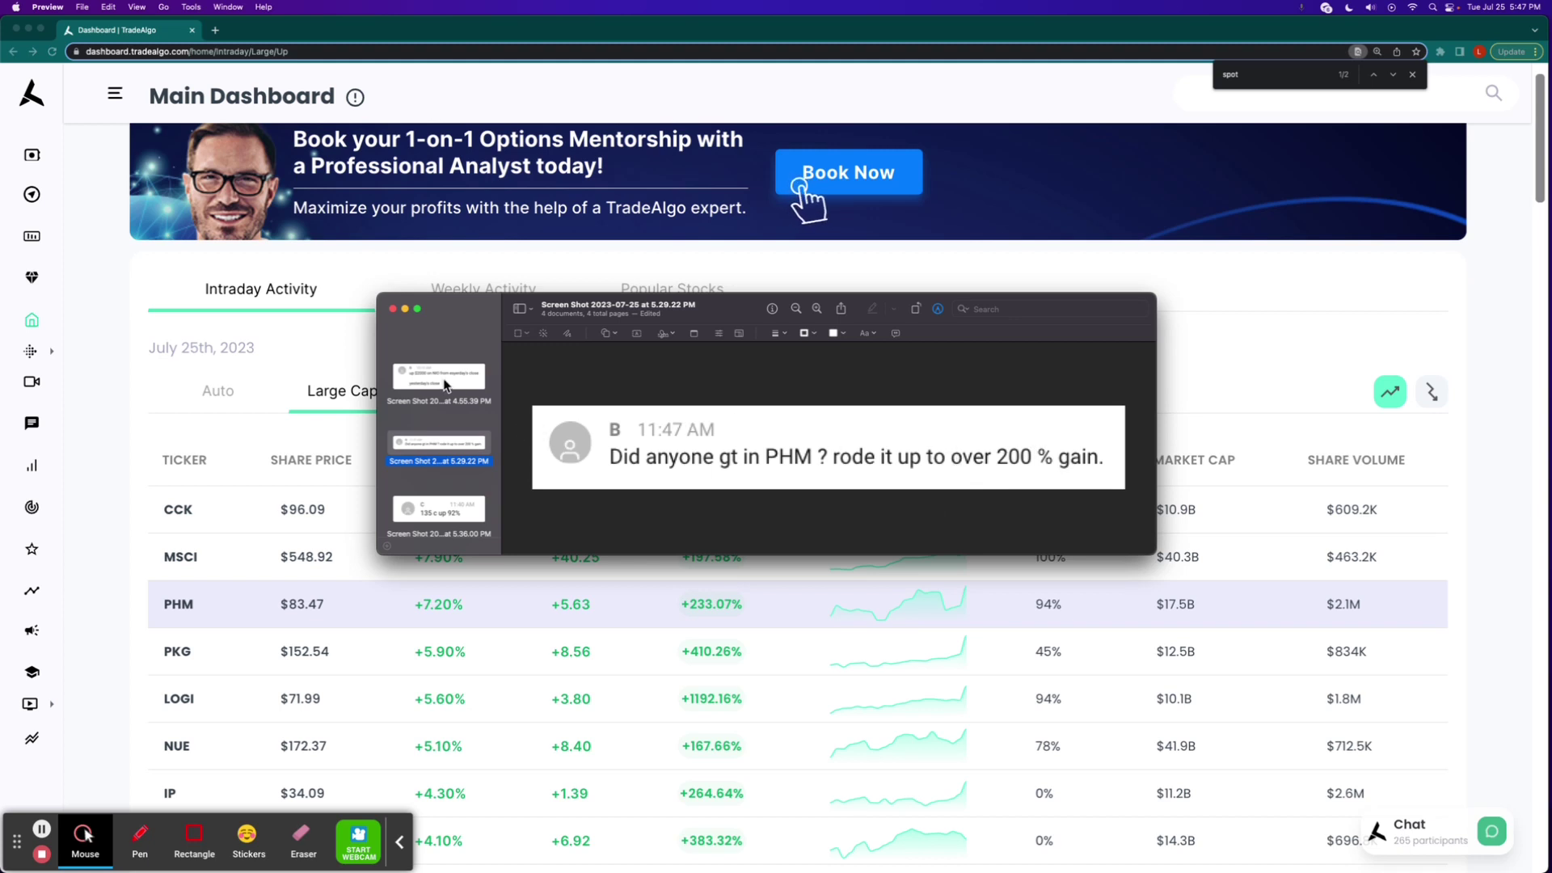
View the NIO $2000, 135c up 92% and $300 nine-win screenshots, then close Preview
left_click(444, 384)
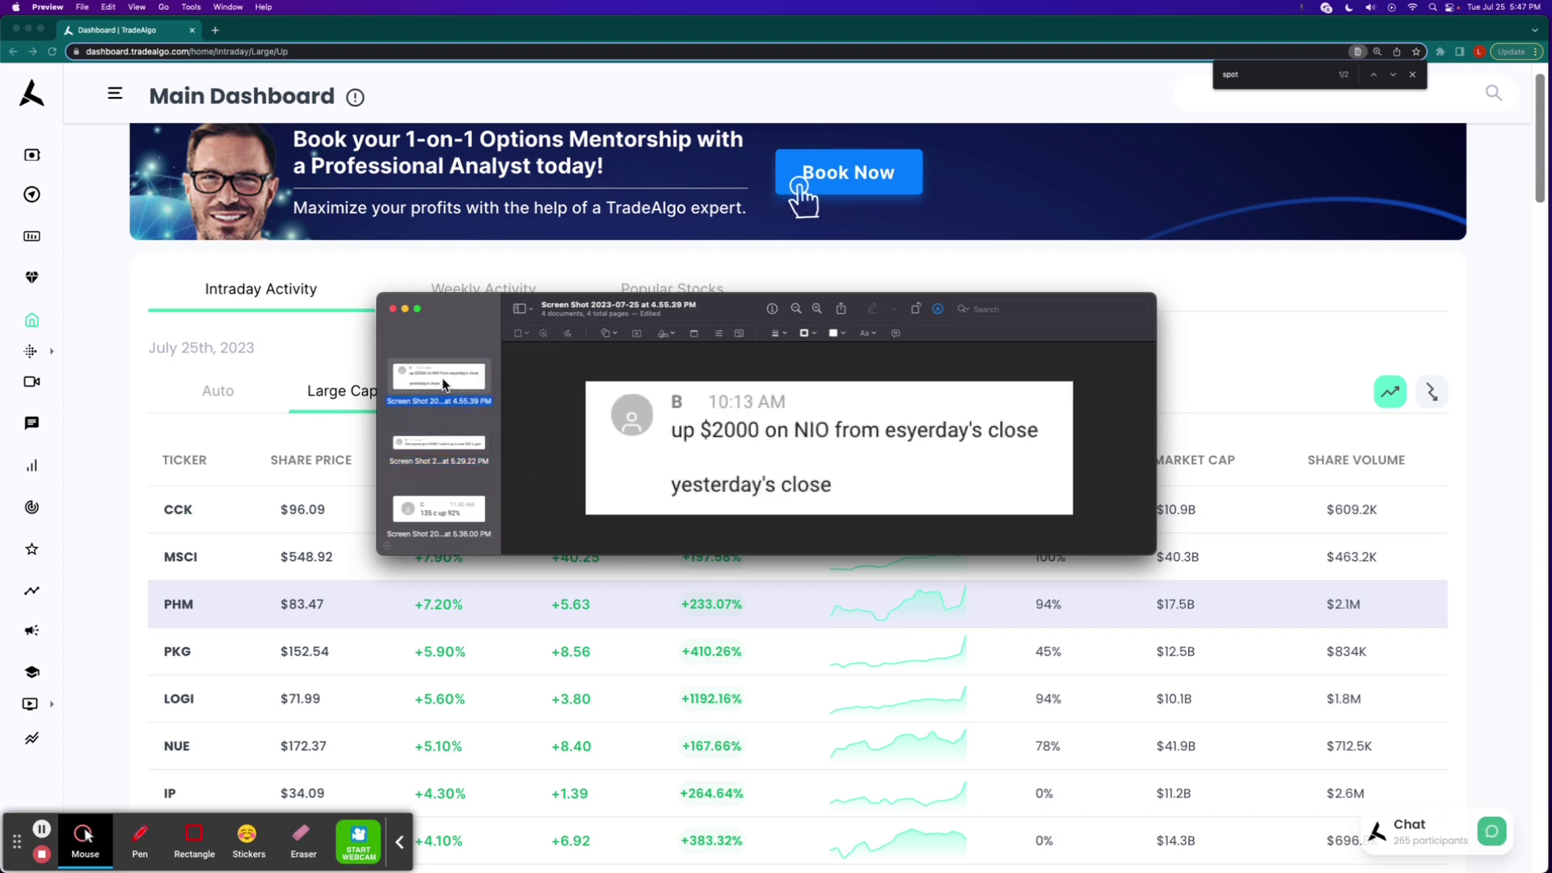
scroll(445, 412, "down", 3)
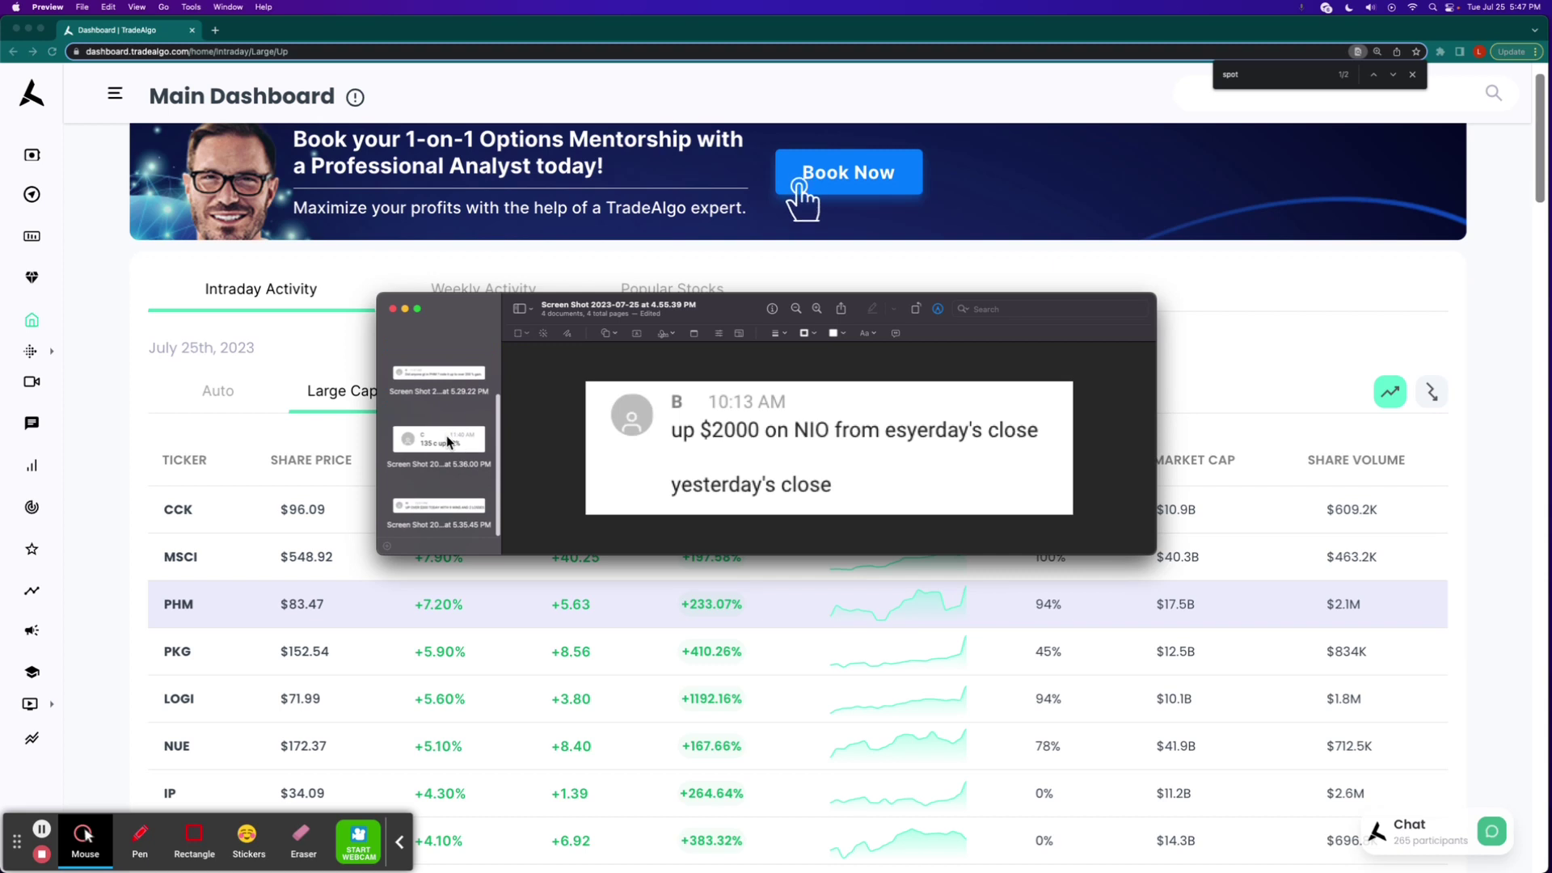
left_click(446, 435)
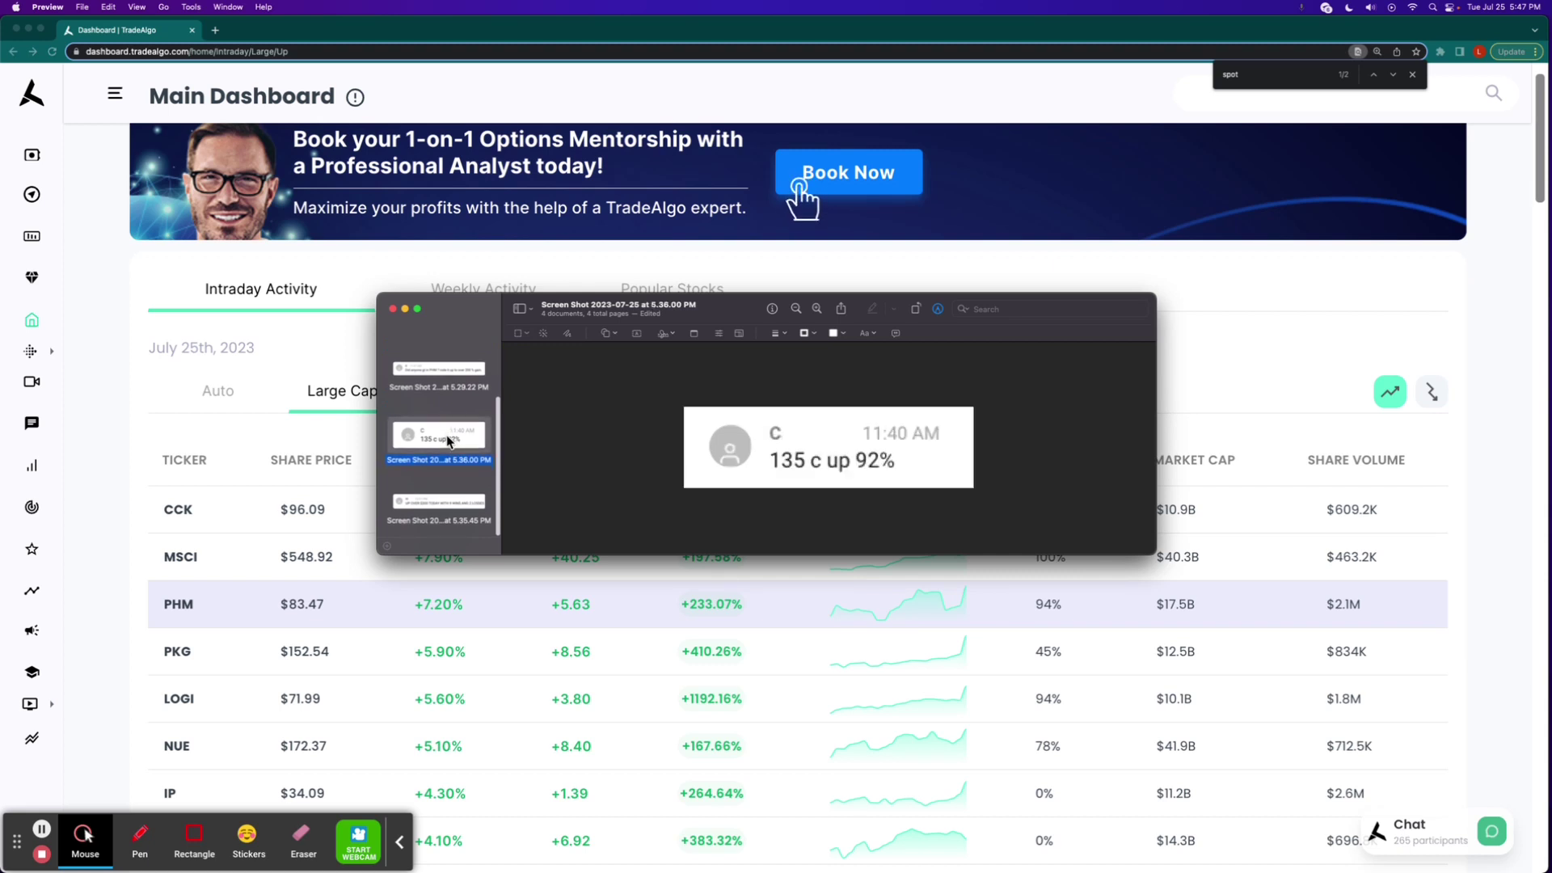
left_click(441, 507)
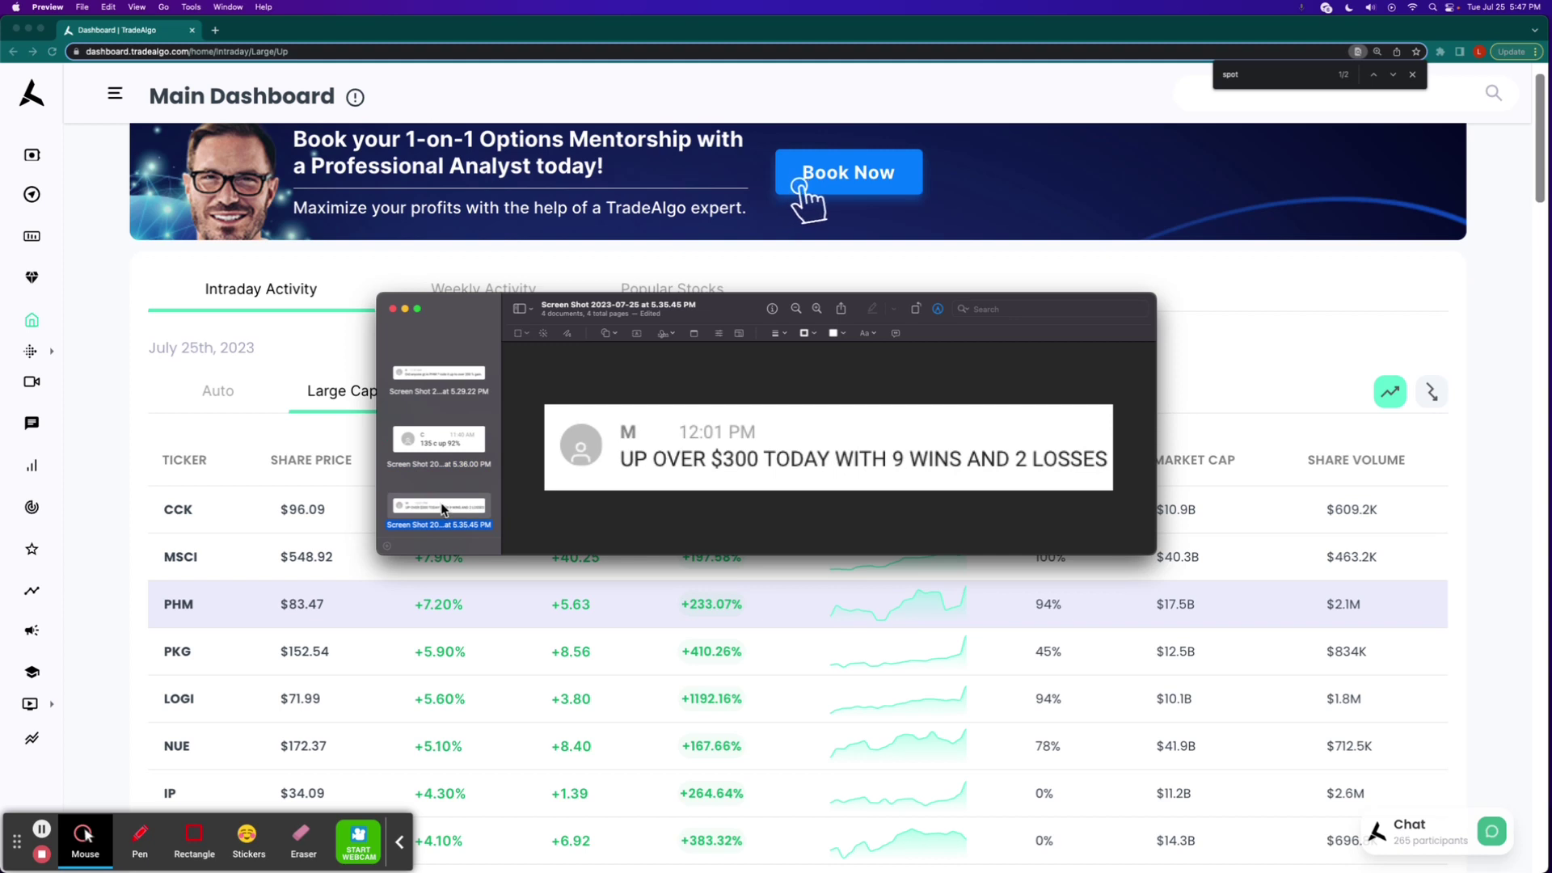
left_click(393, 313)
scroll(105, 431, "down", 3)
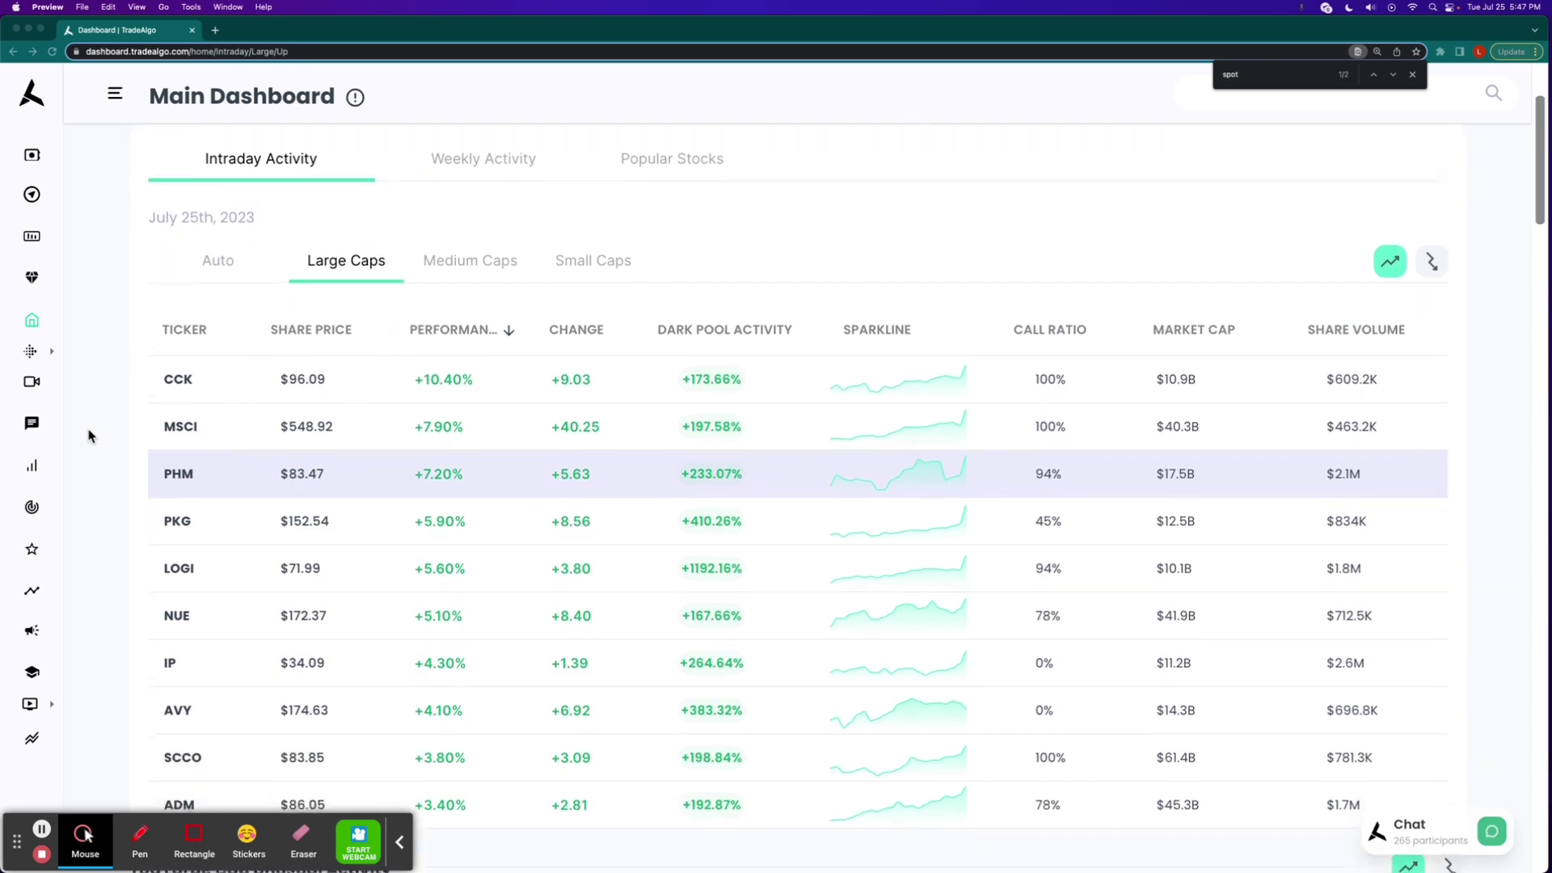
left_click(103, 431)
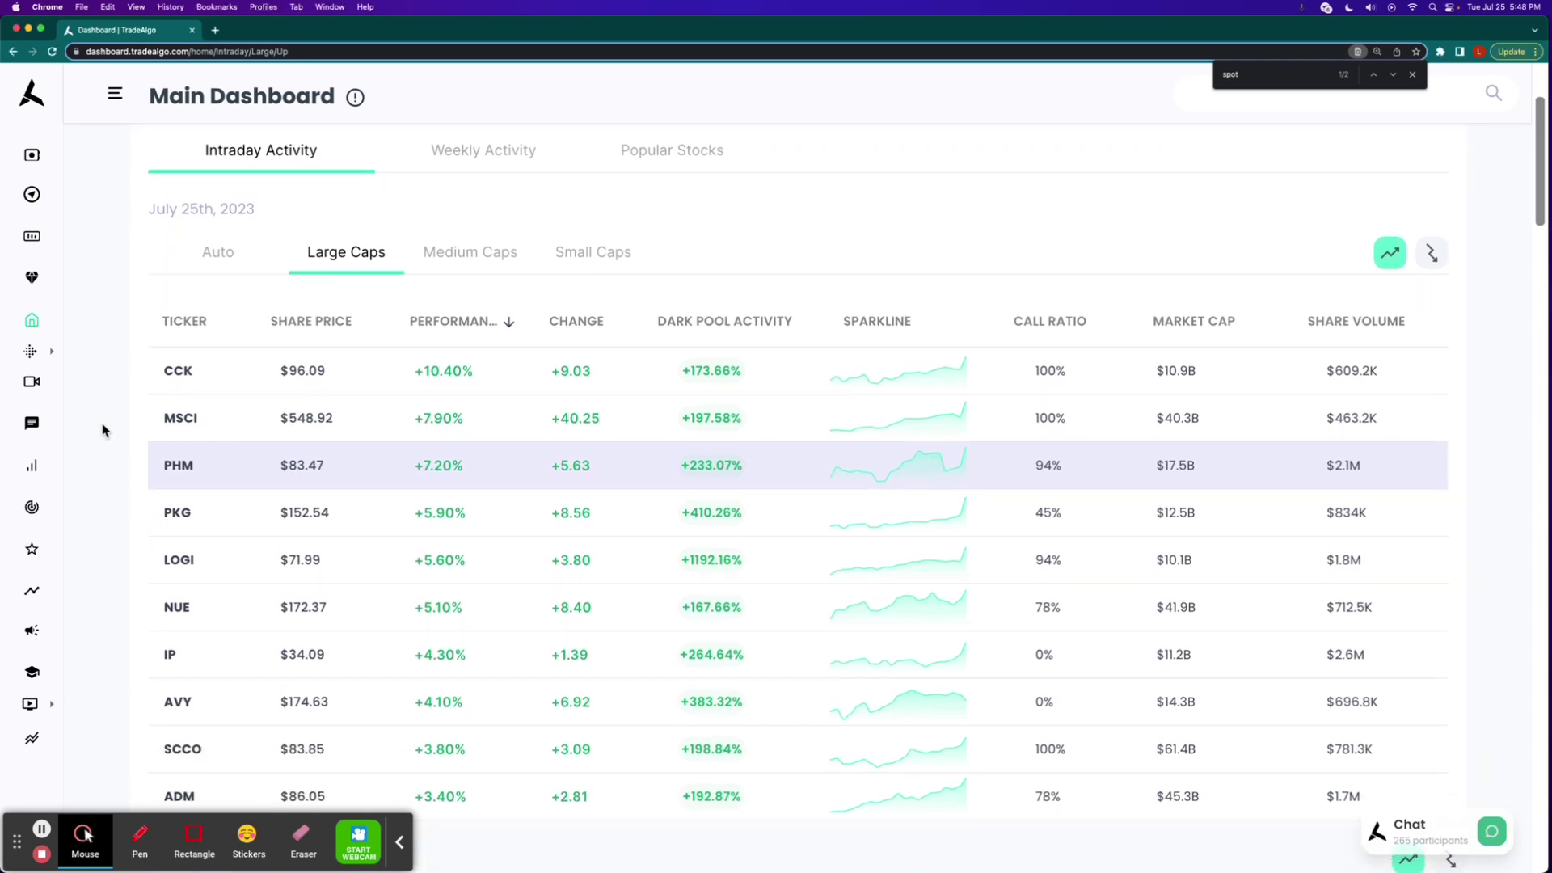